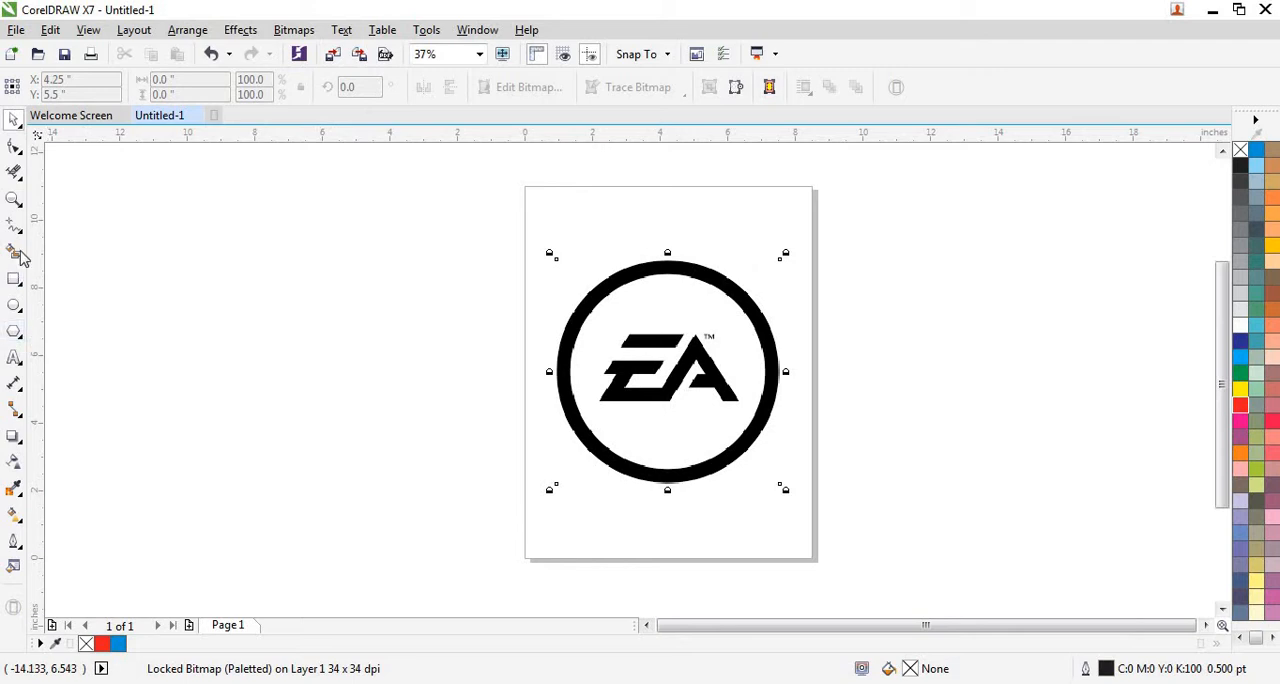
Draw a nearly vertical straight line about 5.9 inches tall in the empty area beside the page with the Freehand tool.
click(18, 228)
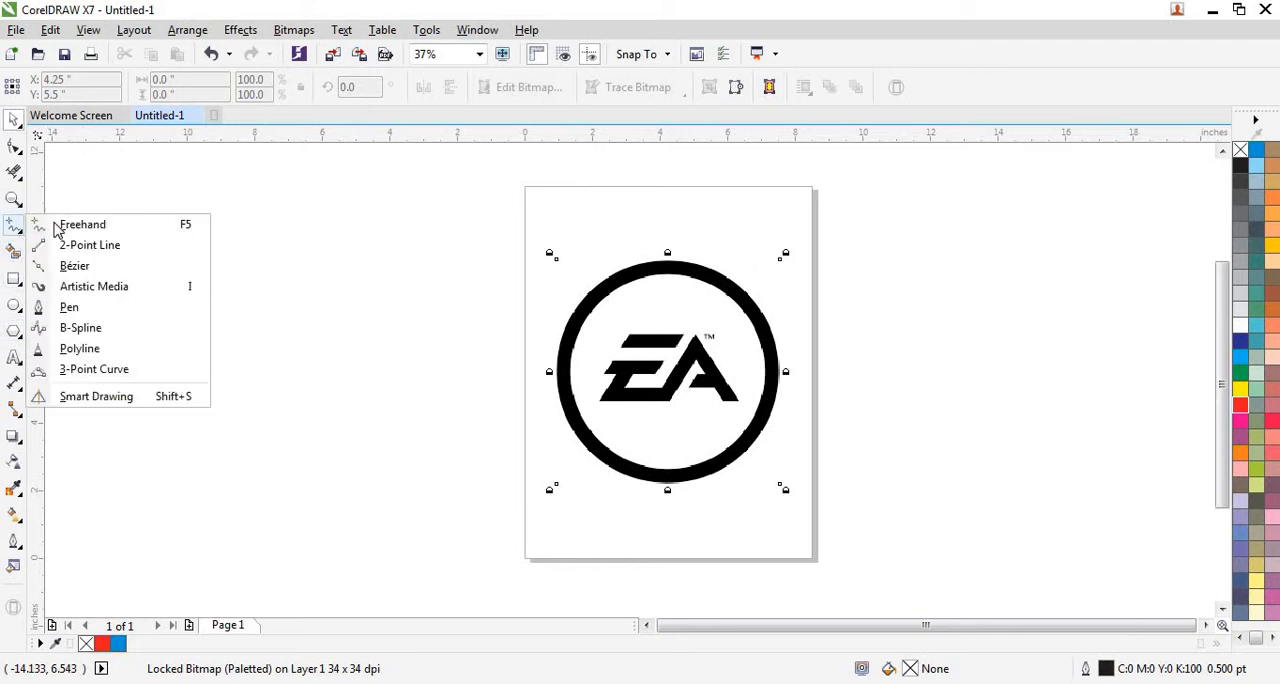
click(123, 223)
click(384, 289)
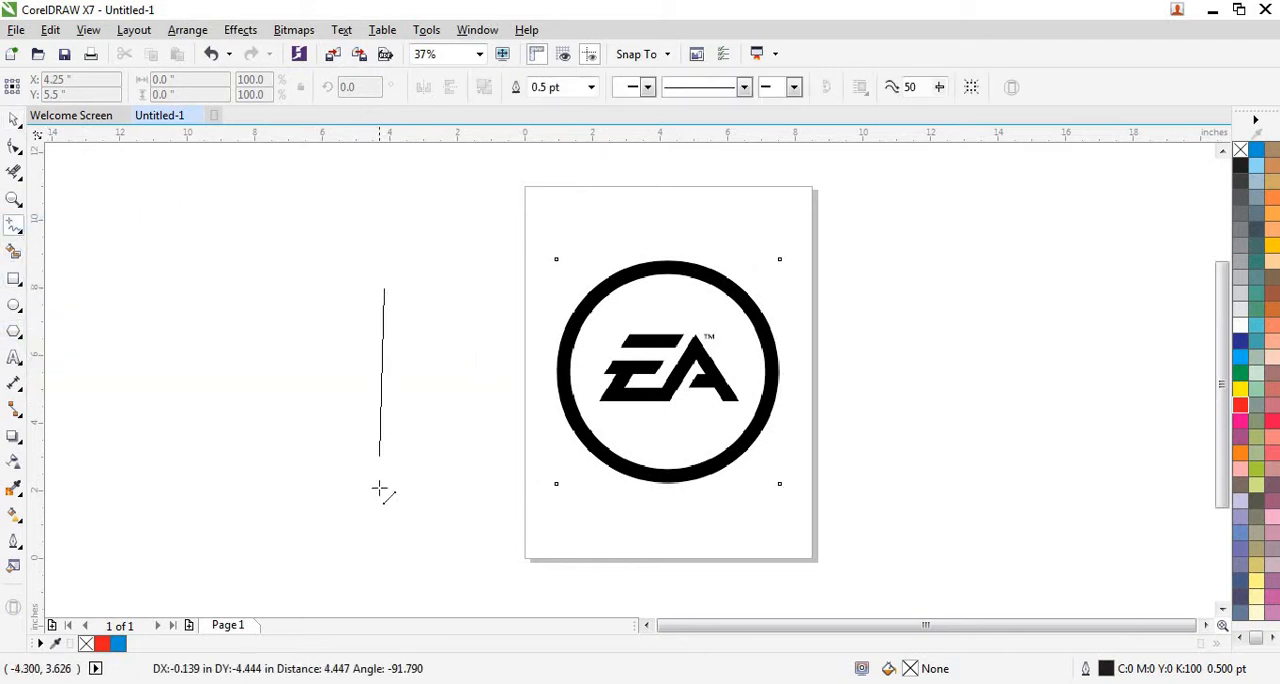
click(380, 490)
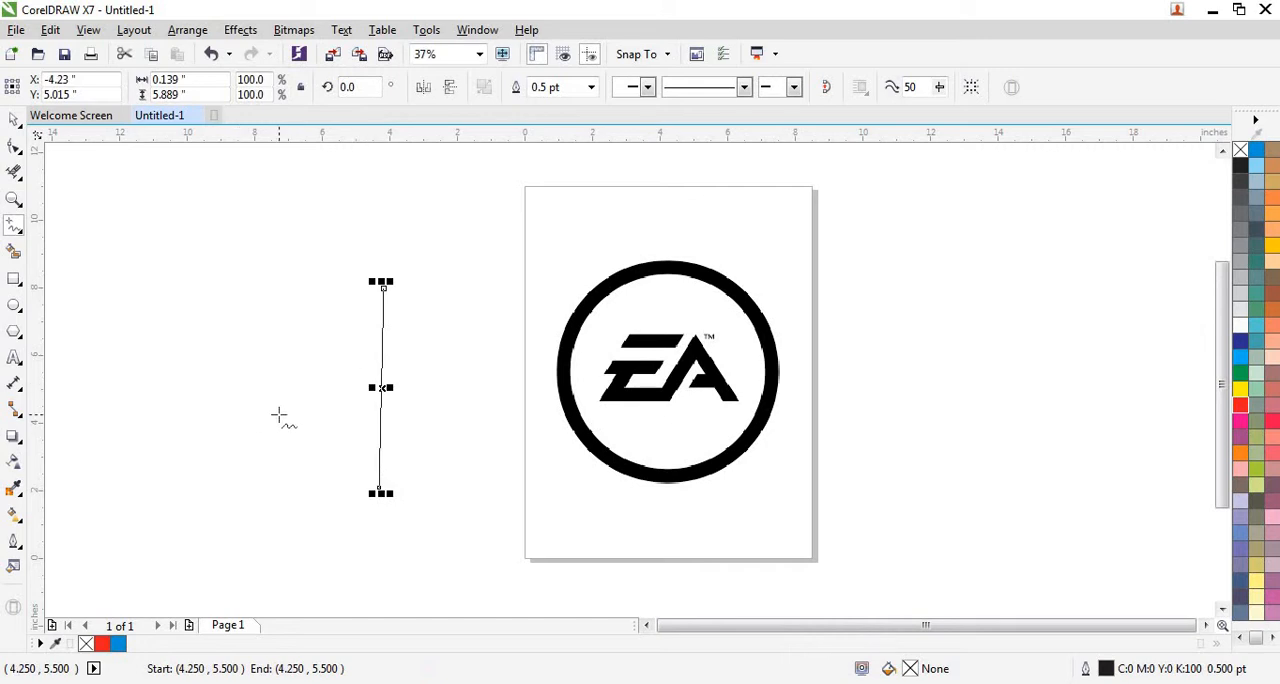
Set the line's fill and outline to red and move it horizontally nearer the page, to about X -2.94 inches.
click(14, 119)
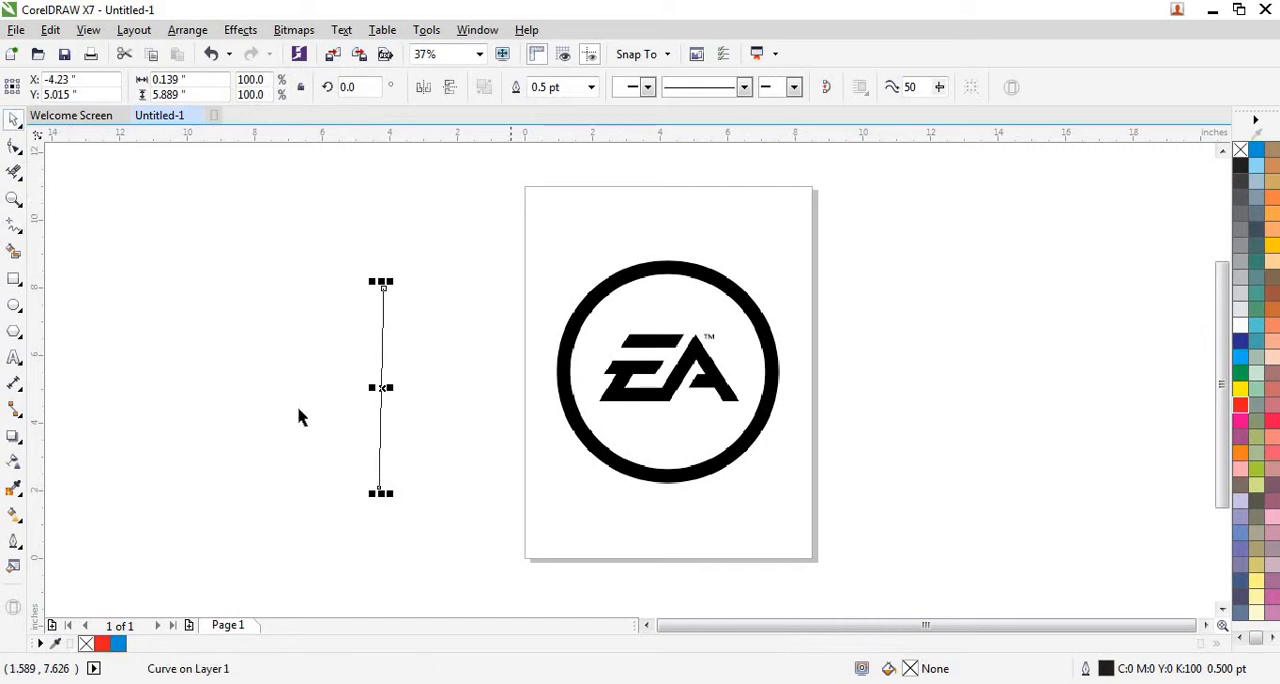
click(1241, 408)
right_click(1241, 408)
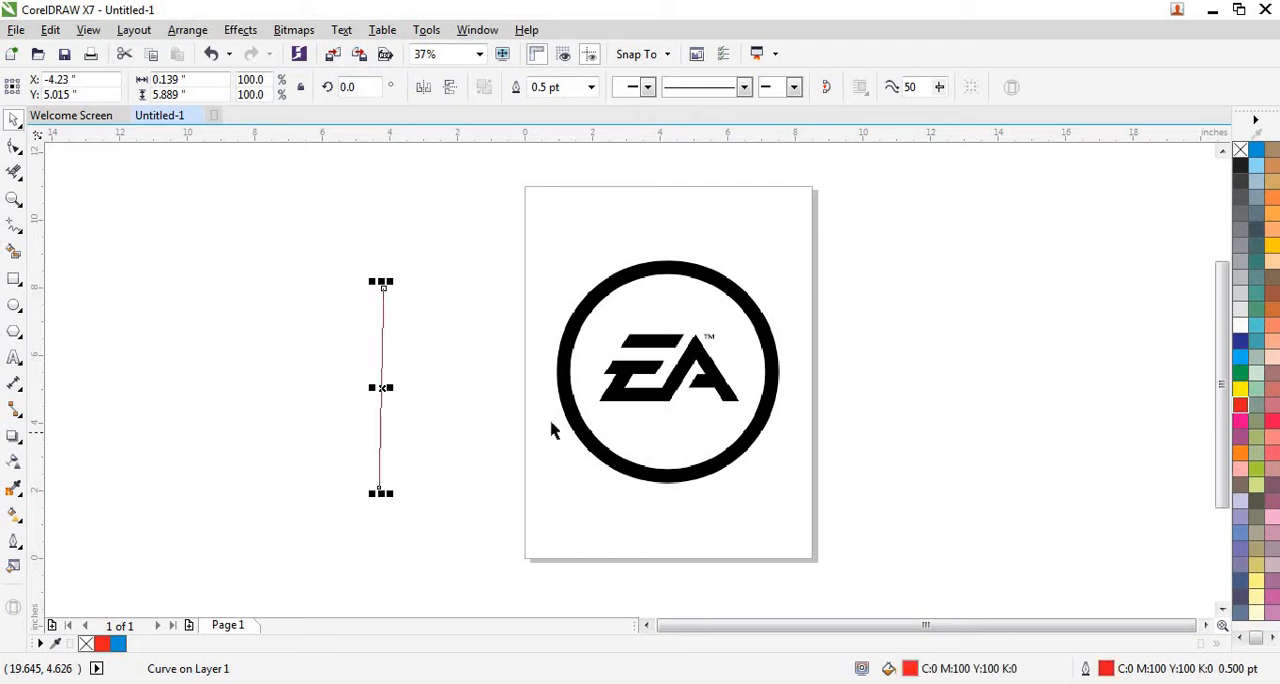
drag(381, 389, 426, 389)
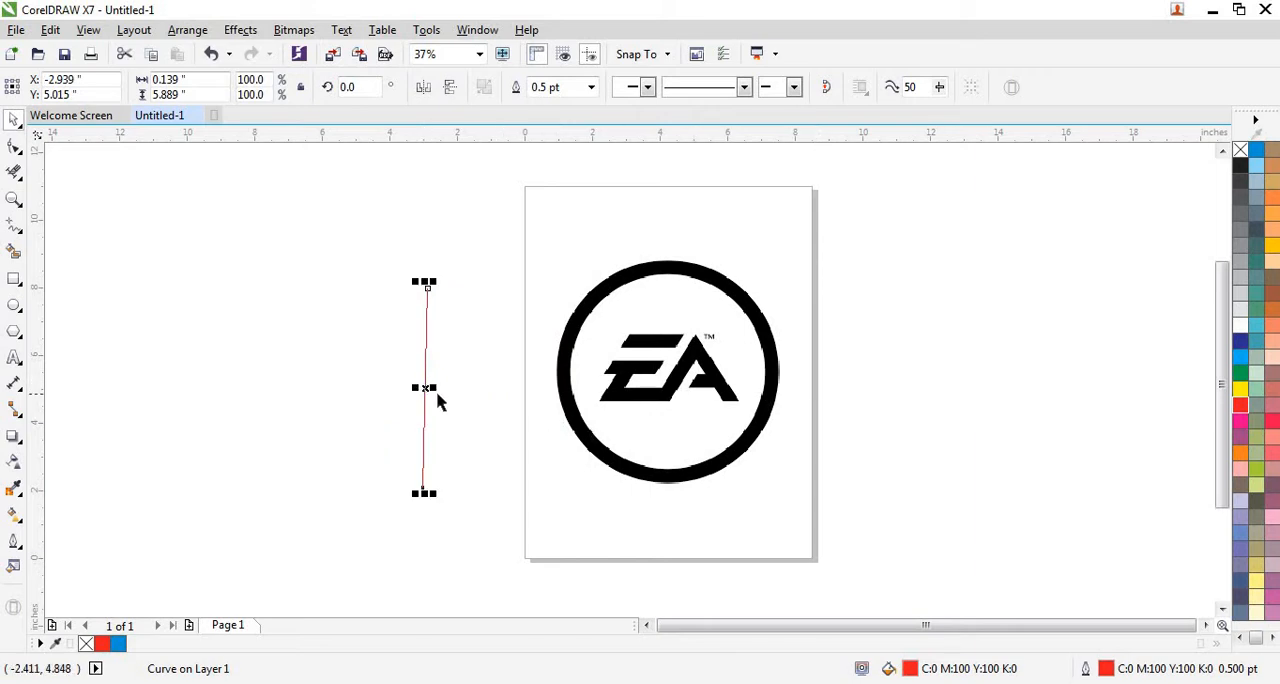
Copy and paste the red line, then move the duplicate over the left part of the logo's E.
click(425, 389)
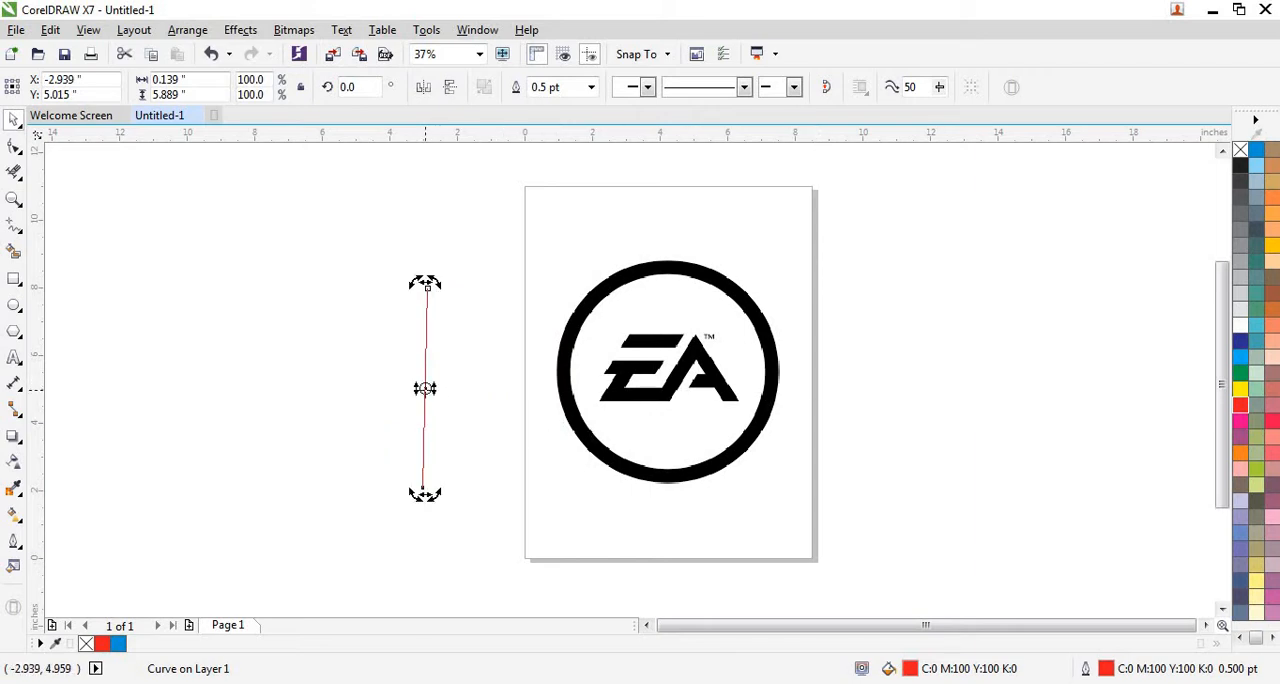
right_click(426, 391)
click(499, 386)
right_click(468, 379)
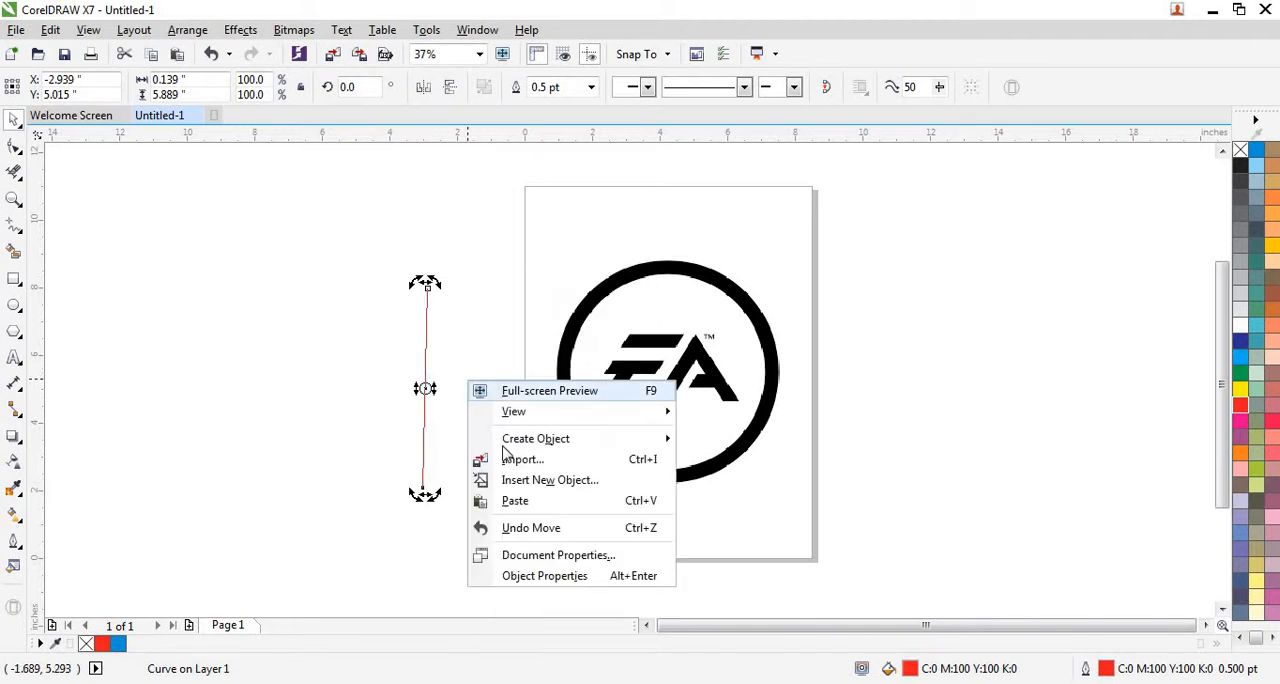
click(512, 501)
click(426, 391)
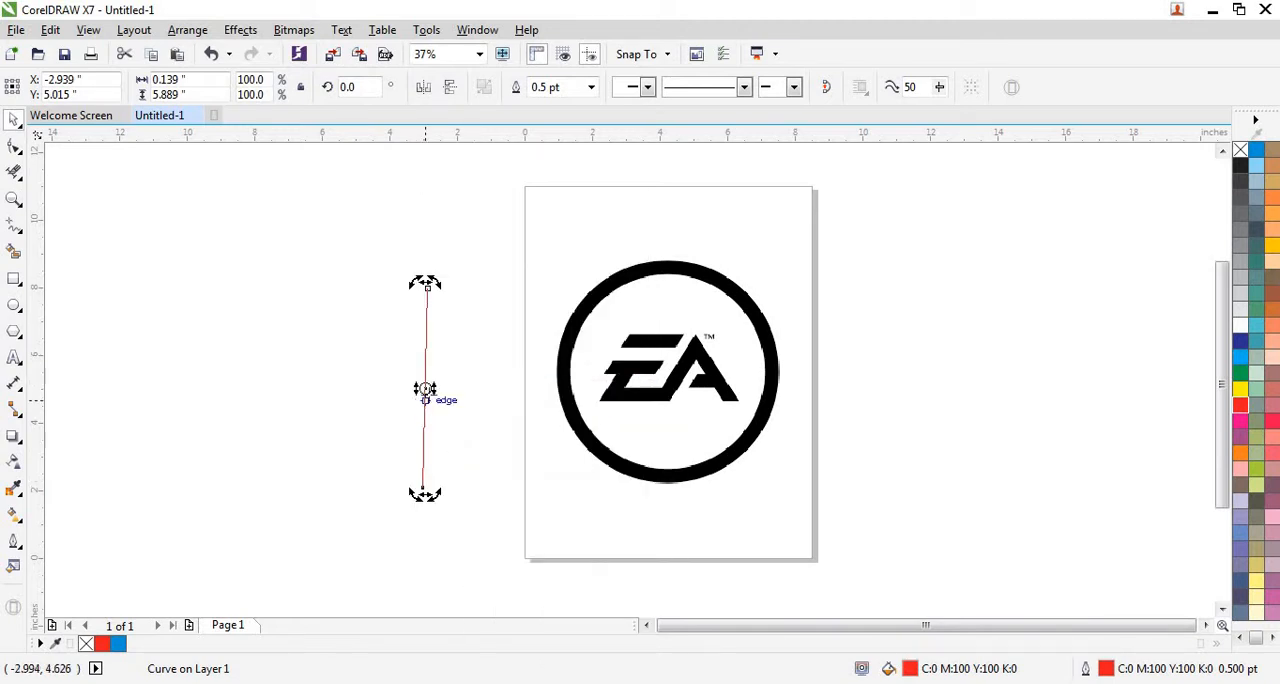
click(426, 389)
drag(426, 389, 615, 374)
click(455, 397)
scroll(615, 373, up, 3)
scroll(615, 373, down, 3)
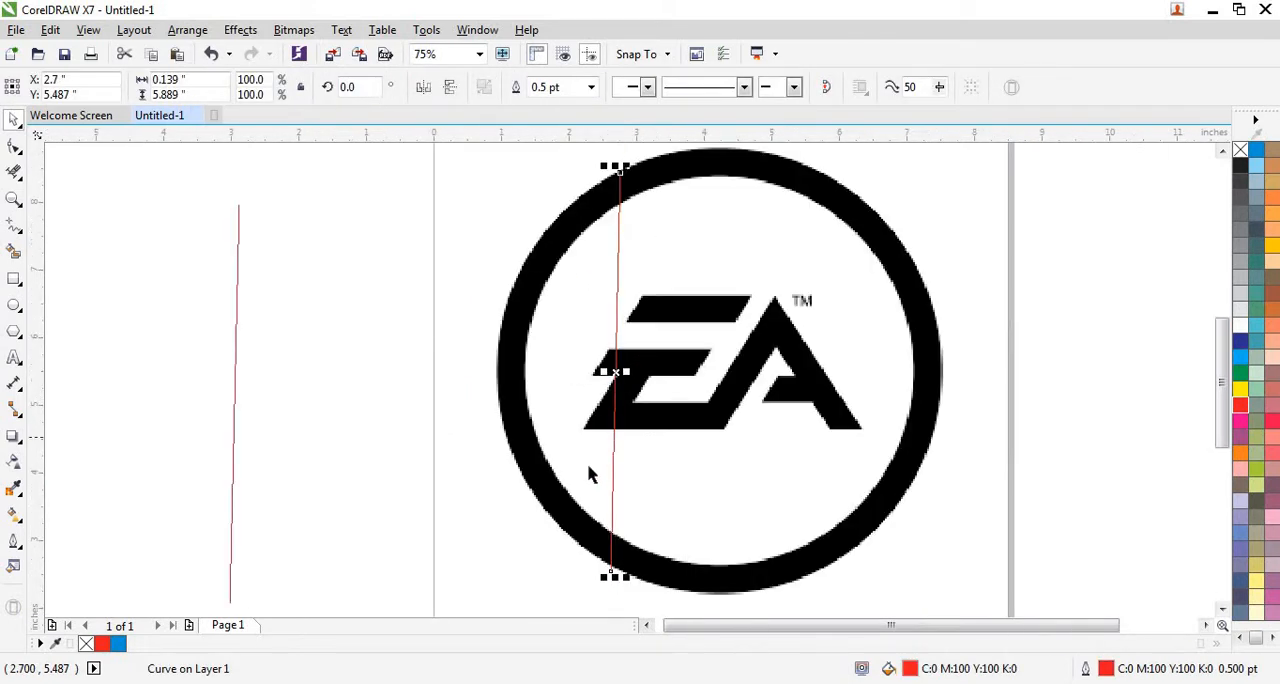
Shorten the duplicate line from both ends to about 2.4 inches tall so it just spans the EA lettering's height.
drag(602, 318, 600, 403)
drag(600, 458, 606, 355)
scroll(601, 490, up, 3)
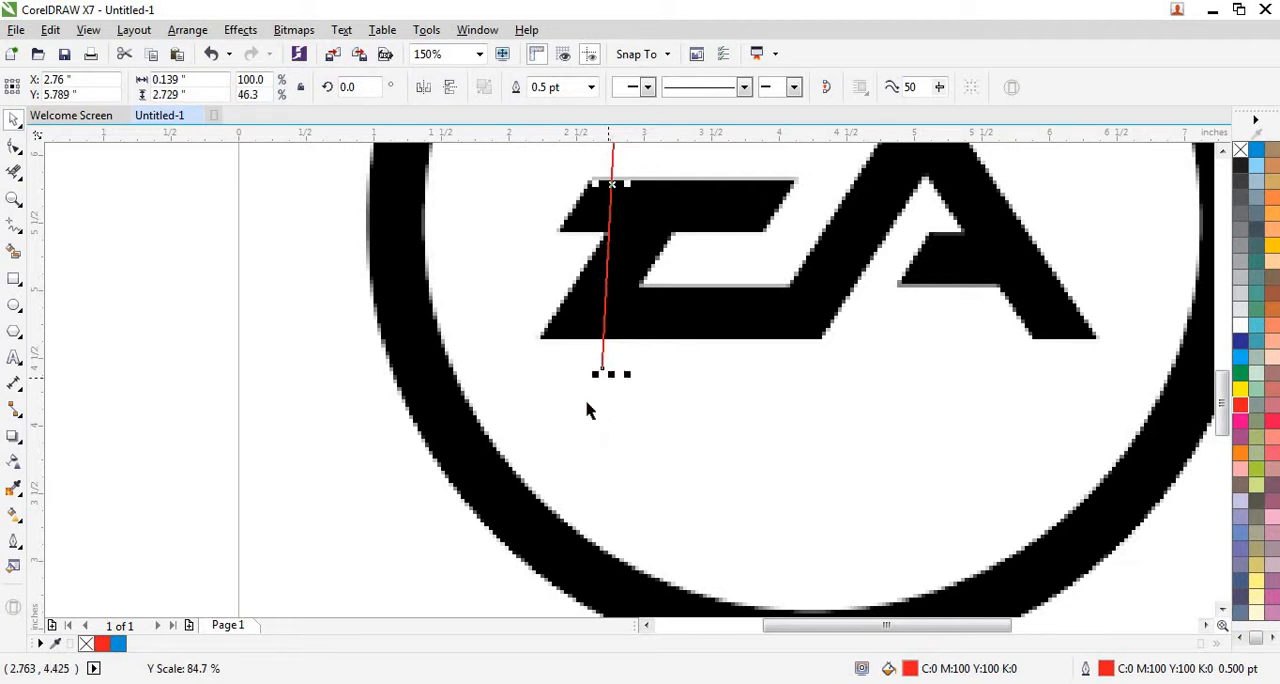
scroll(577, 387, down, 2)
scroll(585, 337, up, 2)
scroll(580, 350, down, 2)
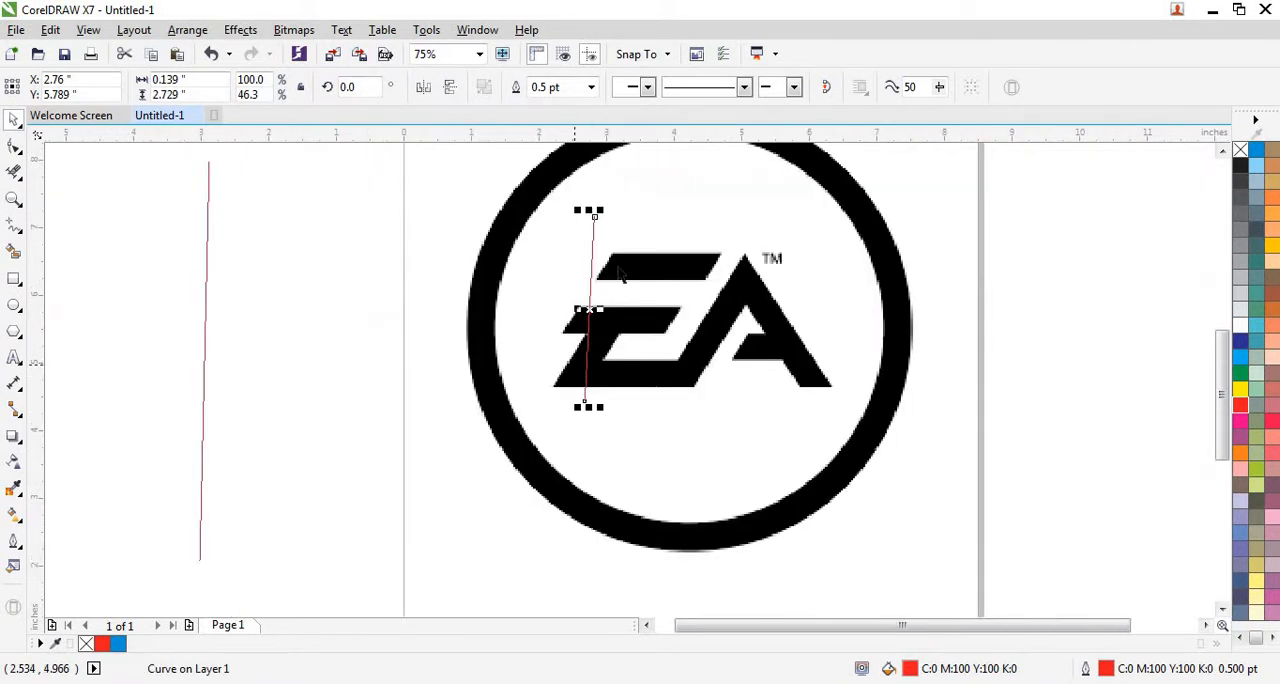
scroll(591, 212, up, 2)
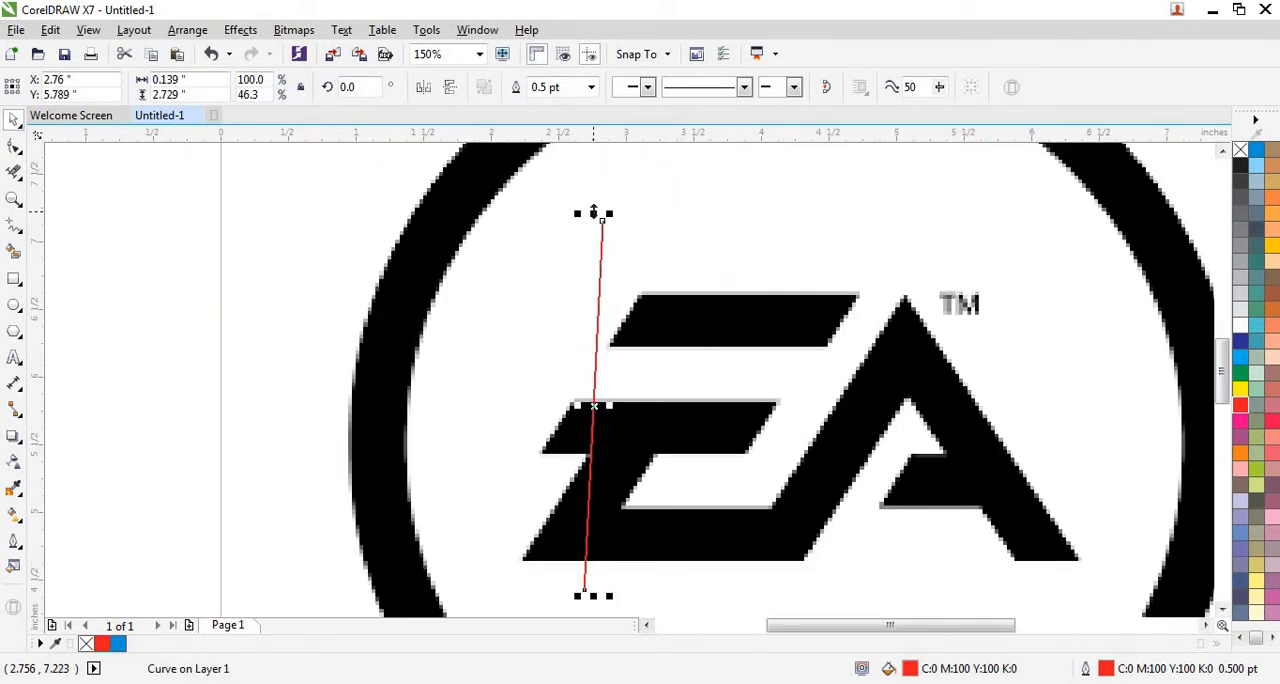
drag(593, 212, 600, 268)
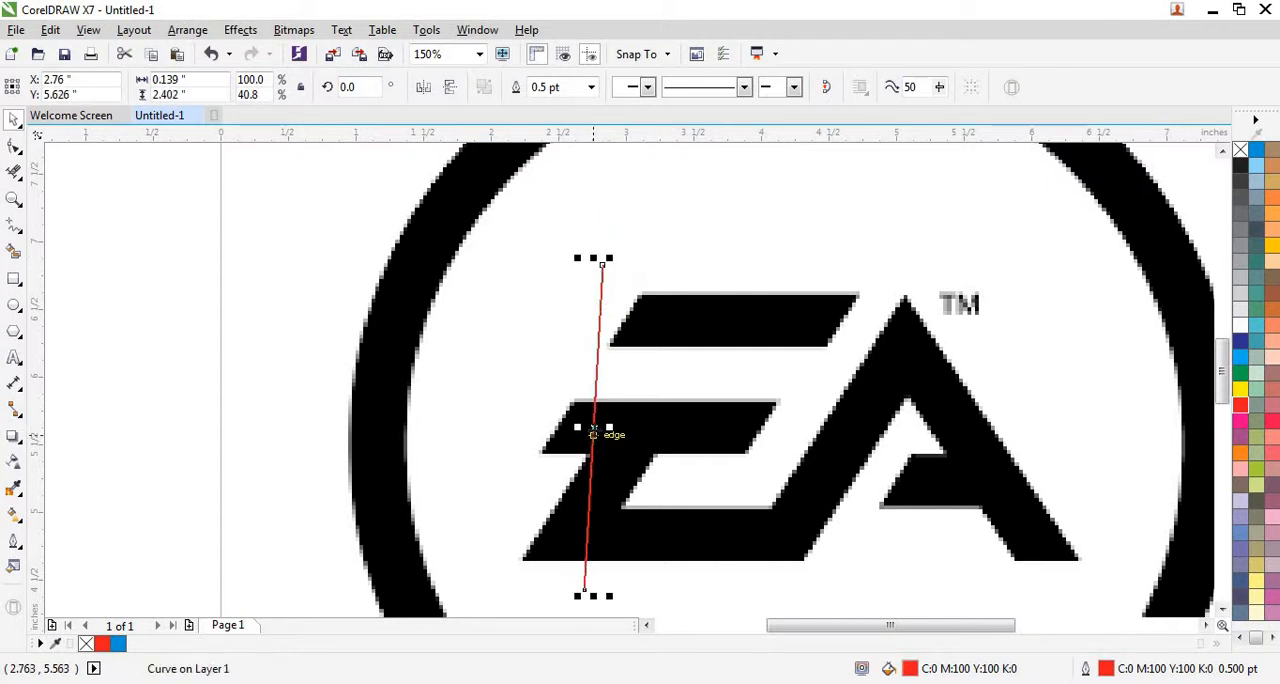
Move the shortened line to the left of the E and skew it to about the slant of the letter.
drag(593, 433, 530, 400)
click(529, 334)
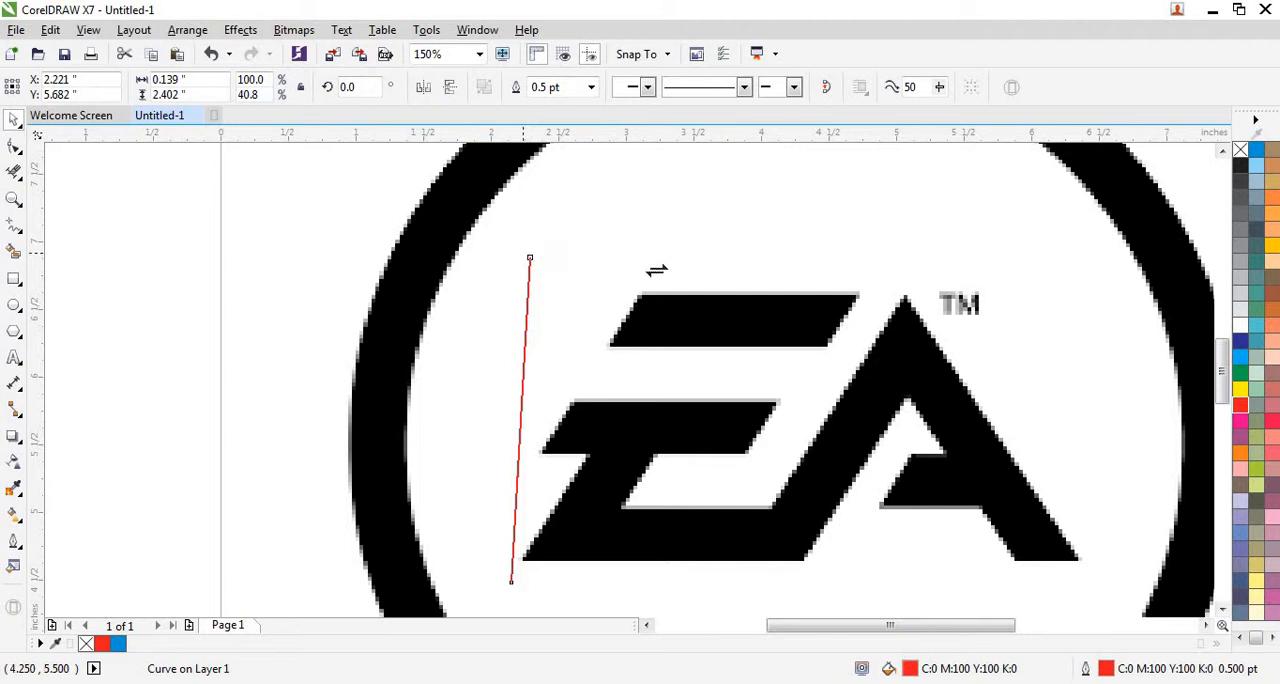
drag(656, 270, 697, 290)
scroll(495, 611, up, 1)
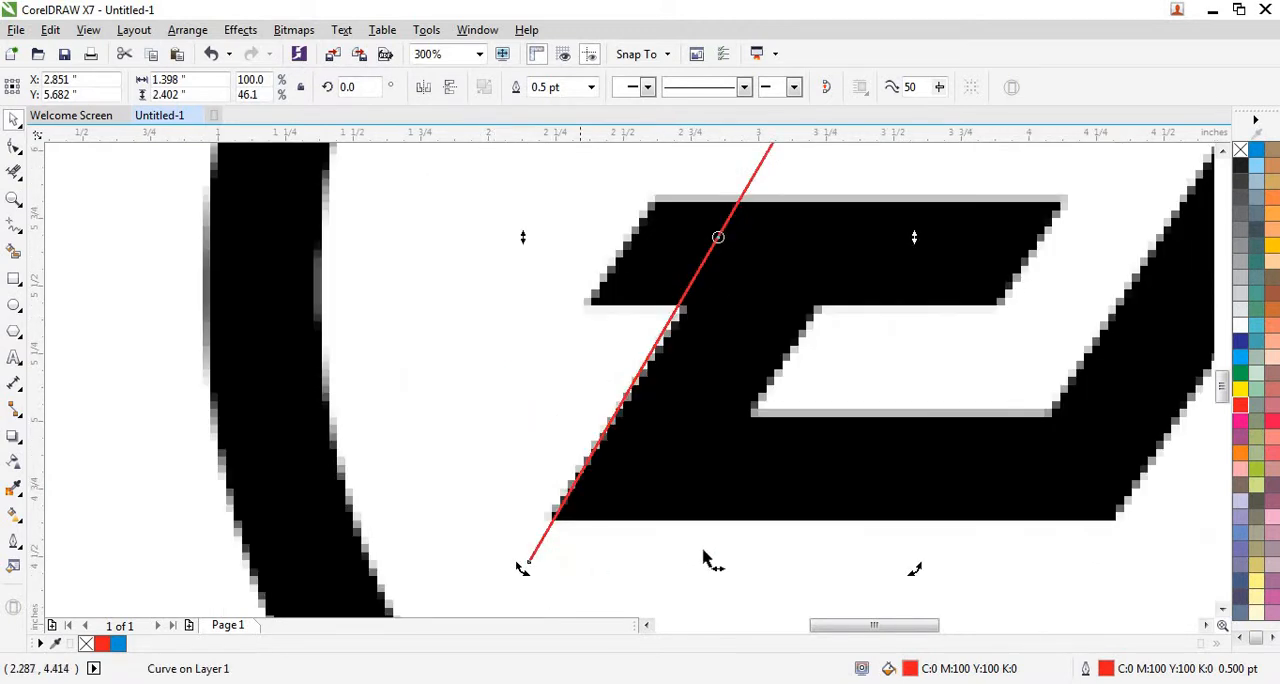
Fine-tune the line's skew to about 1.455 inches wide so it follows the E's lower left slanted edge.
drag(712, 570, 708, 568)
scroll(712, 569, down, 1)
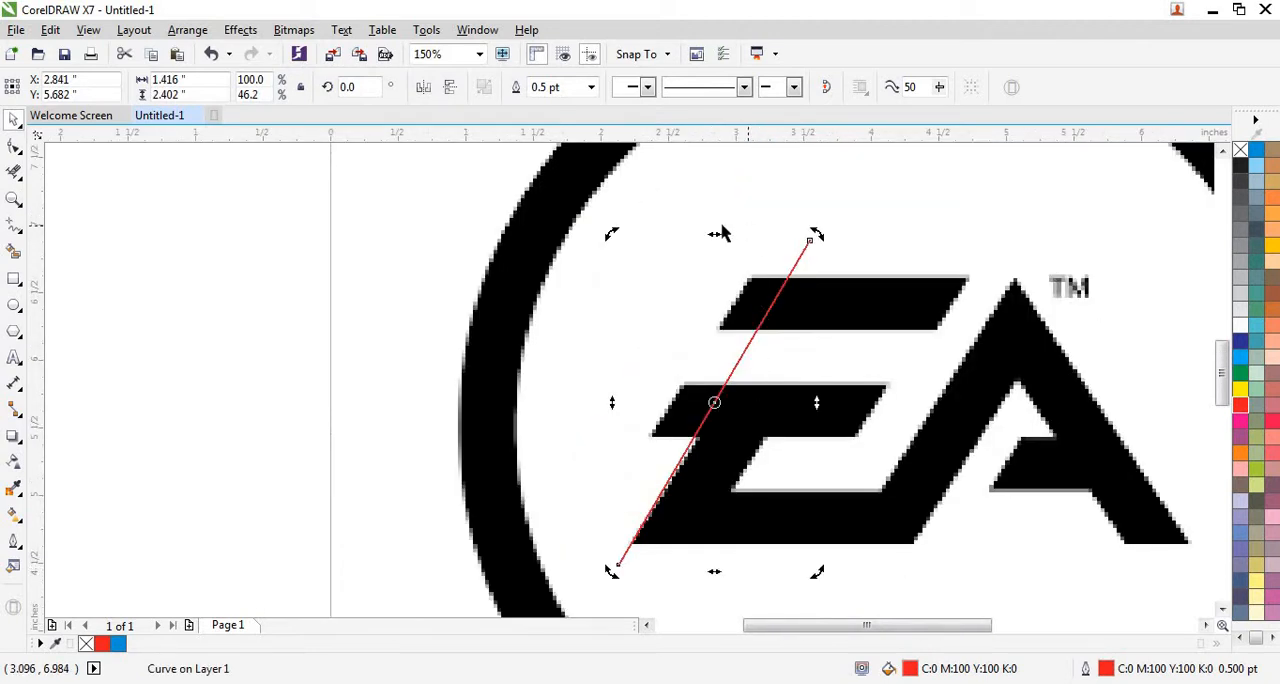
scroll(723, 233, up, 1)
drag(720, 248, 723, 249)
scroll(723, 249, down, 1)
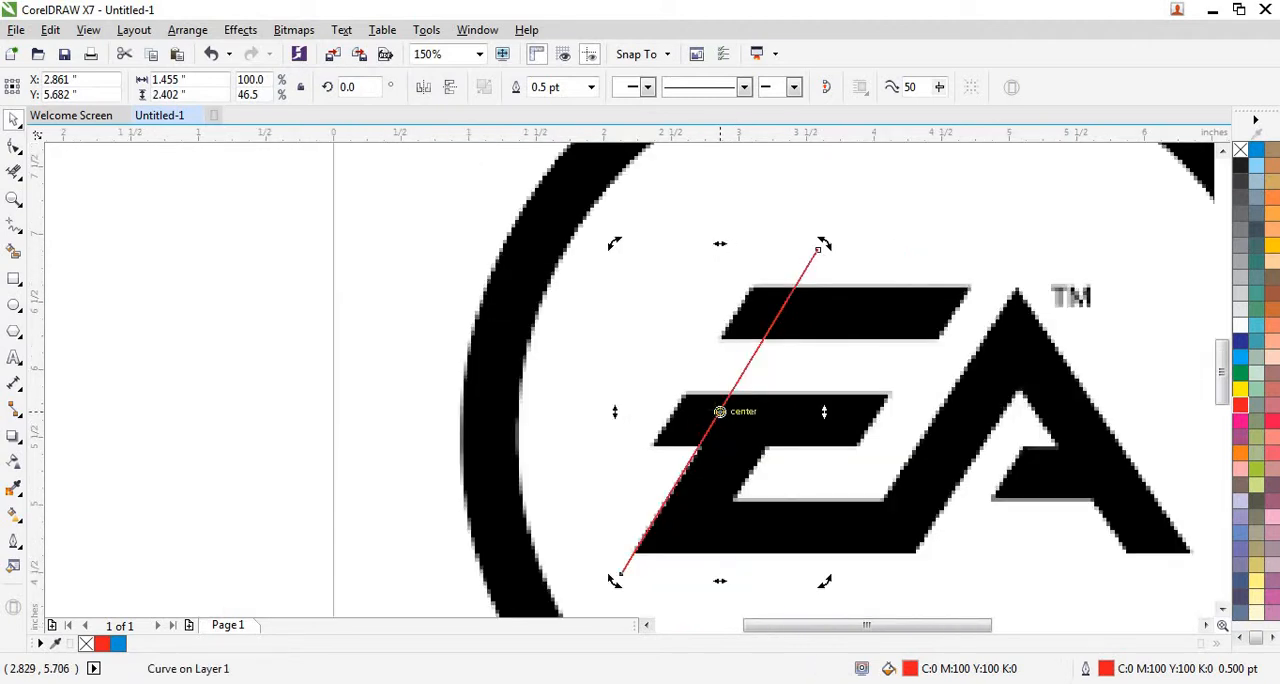
click(303, 343)
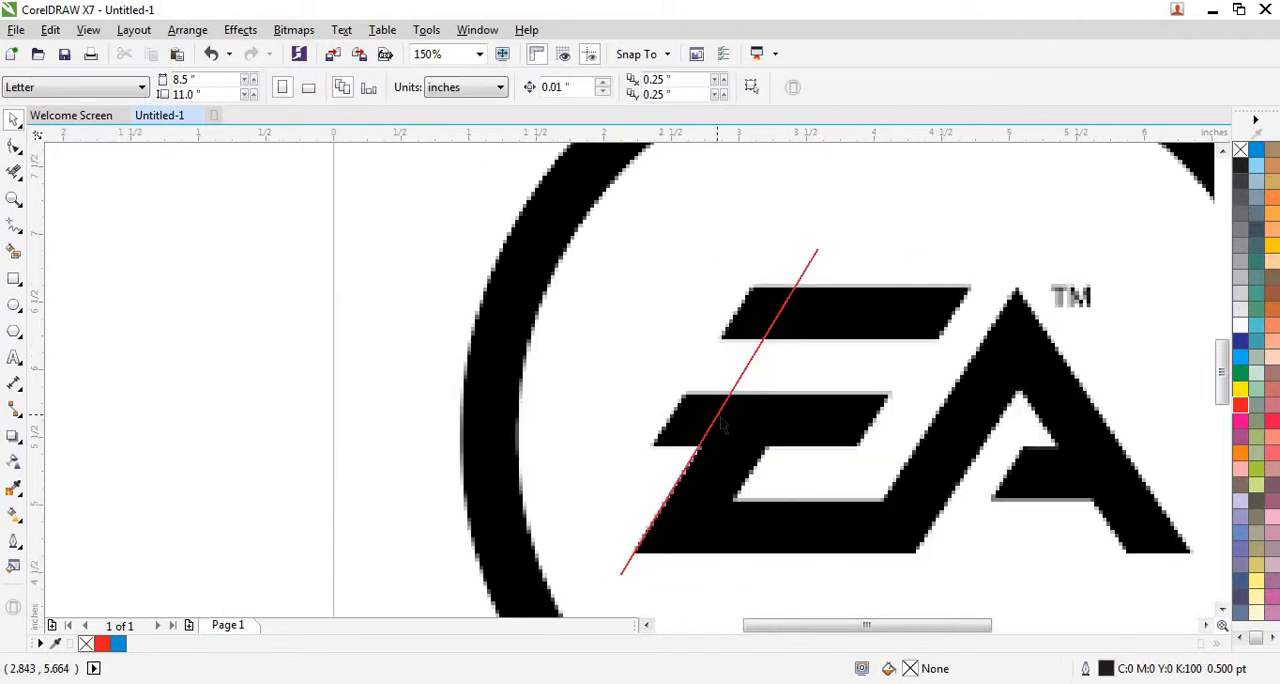
Copy and paste the slanted line, then move the duplicate onto the left ends of the E's upper two bars, at about X 2.51 inches.
right_click(721, 421)
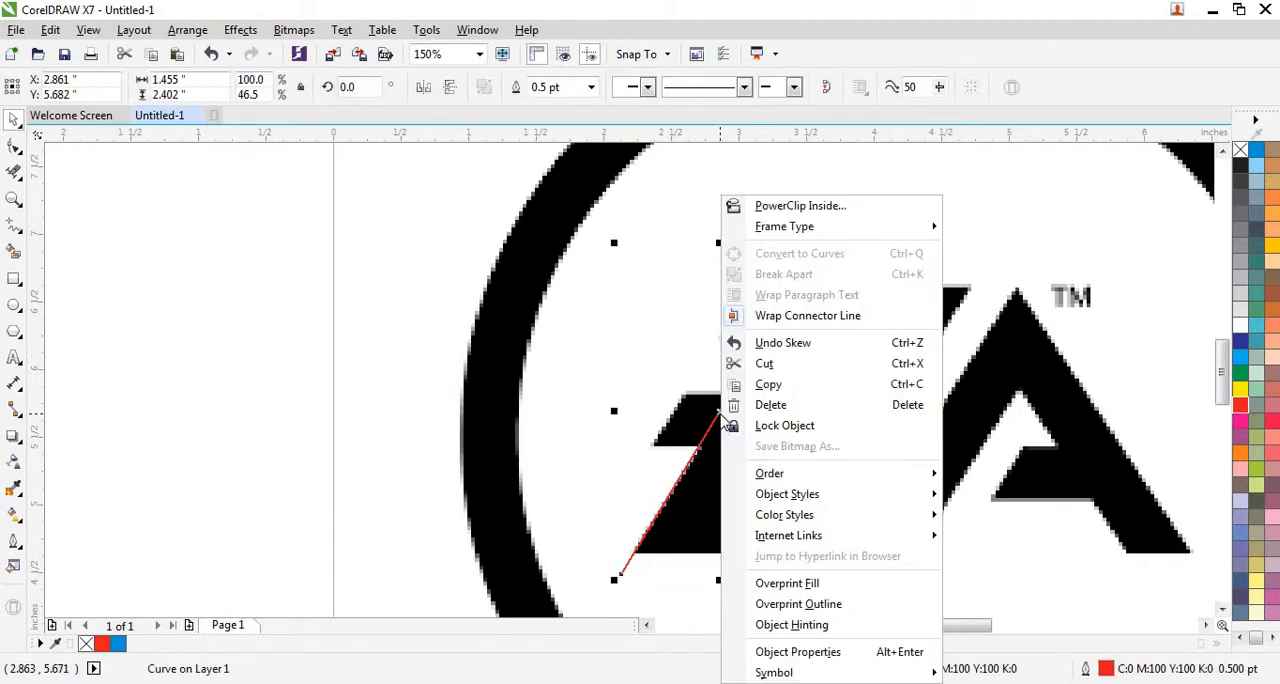
click(768, 384)
right_click(557, 397)
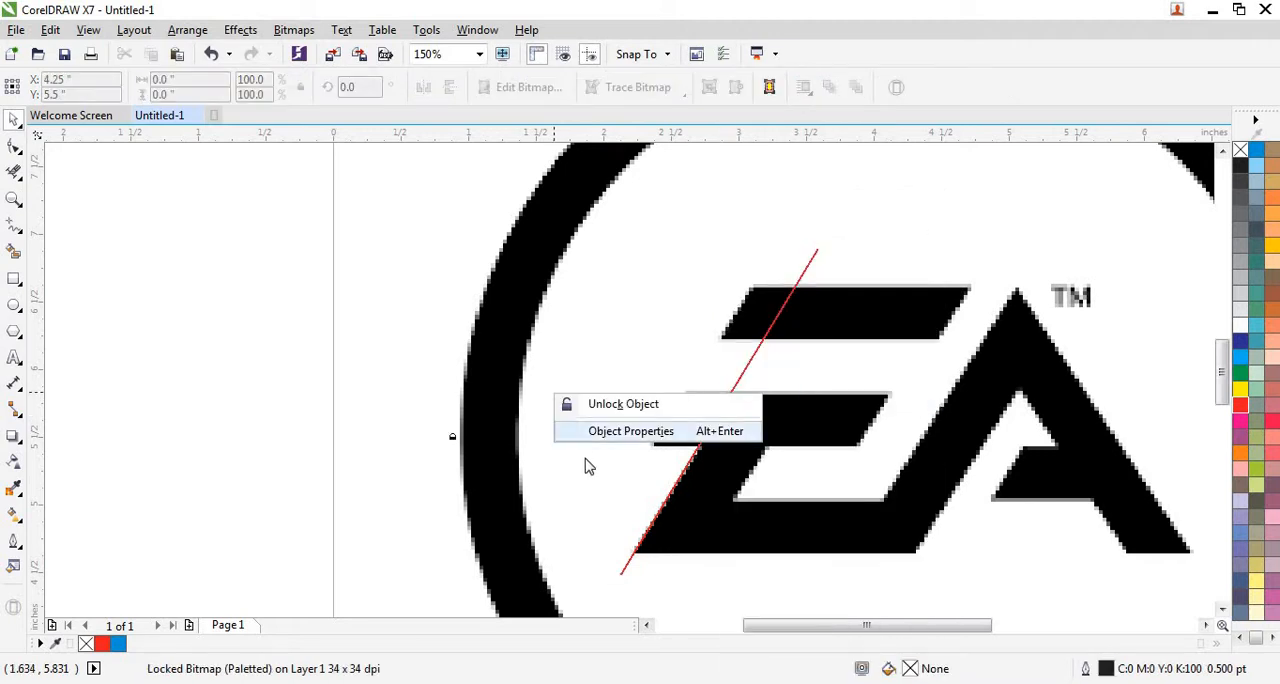
click(285, 370)
right_click(240, 387)
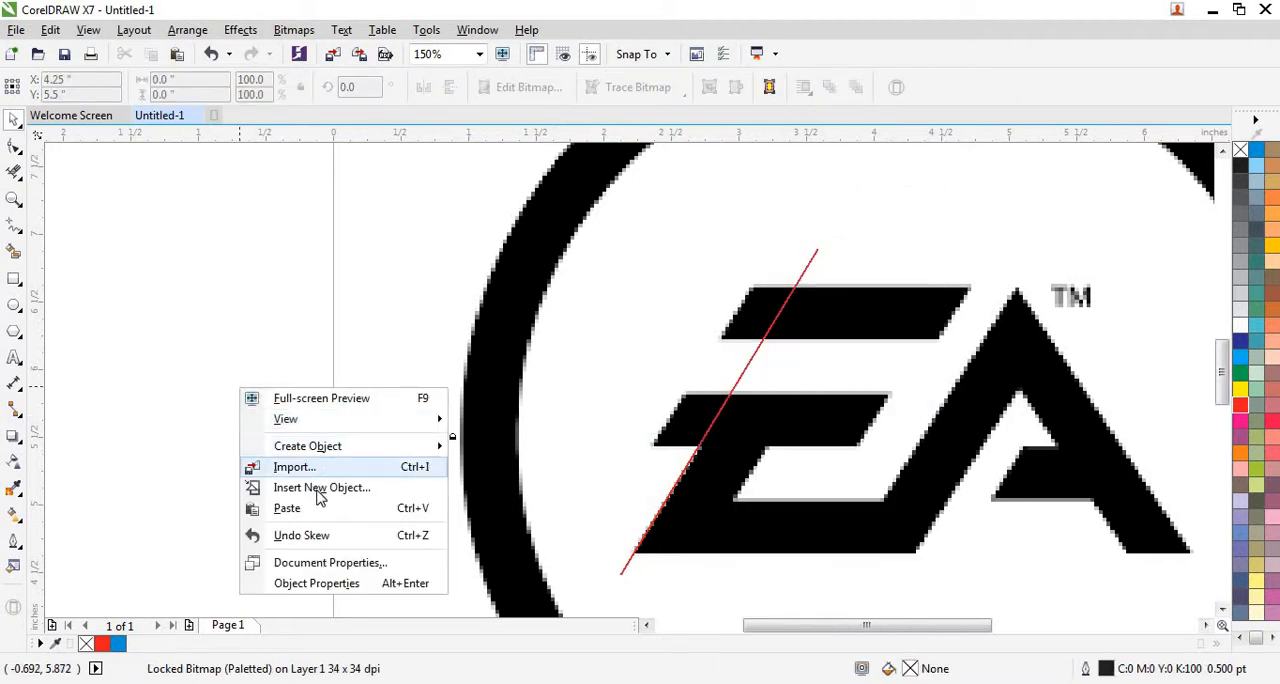
click(300, 508)
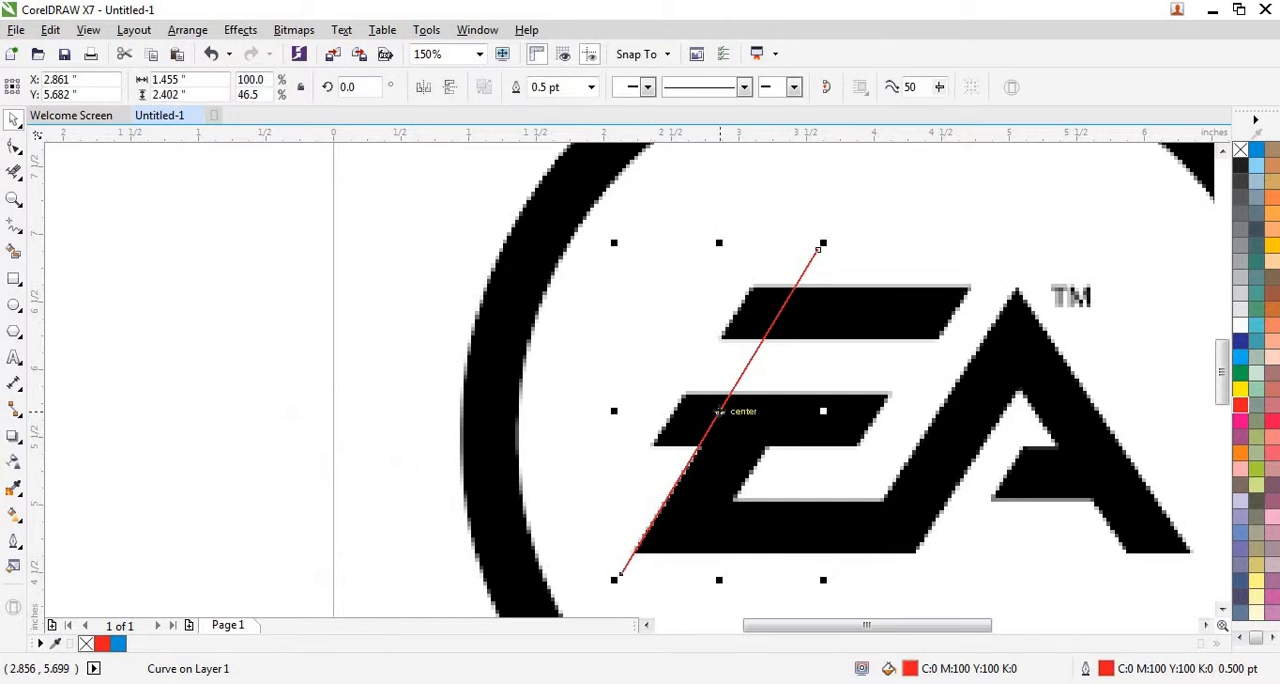
drag(719, 411, 671, 404)
scroll(571, 393, down, 1)
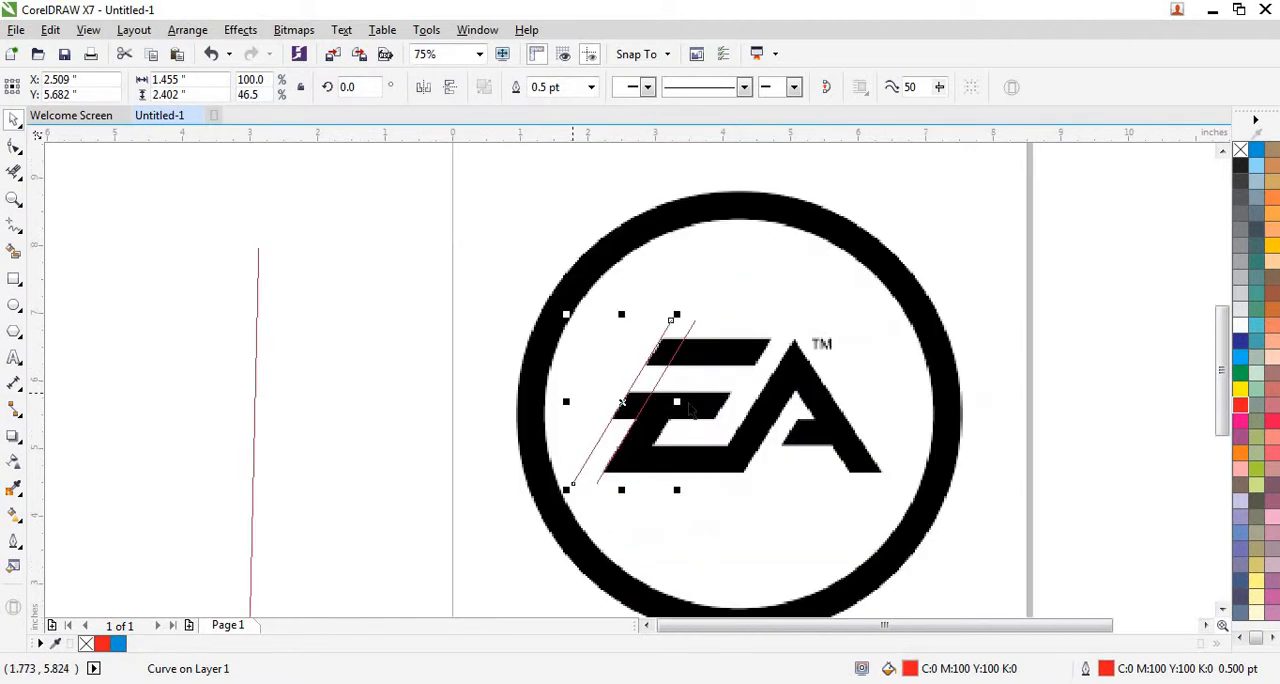
Paste another slanted line and align it with the inner slanted edge of the E's lower opening, at about X 3.37 inches.
right_click(356, 364)
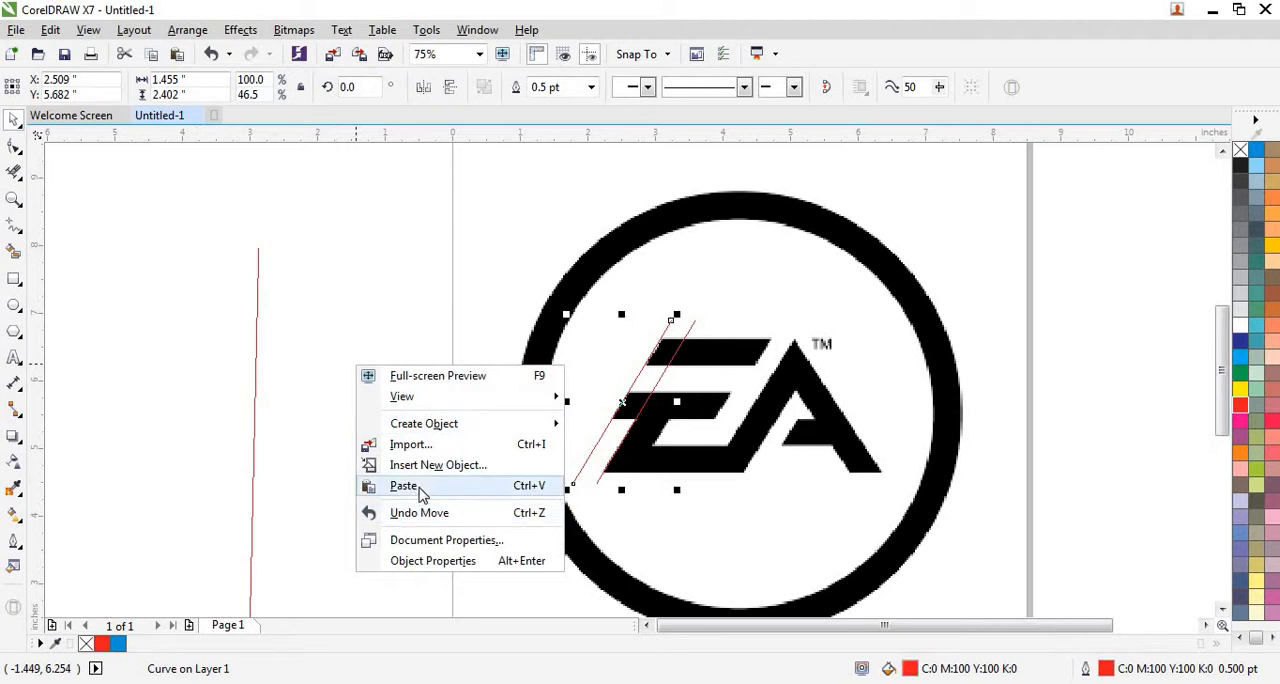
click(418, 486)
scroll(666, 421, up, 1)
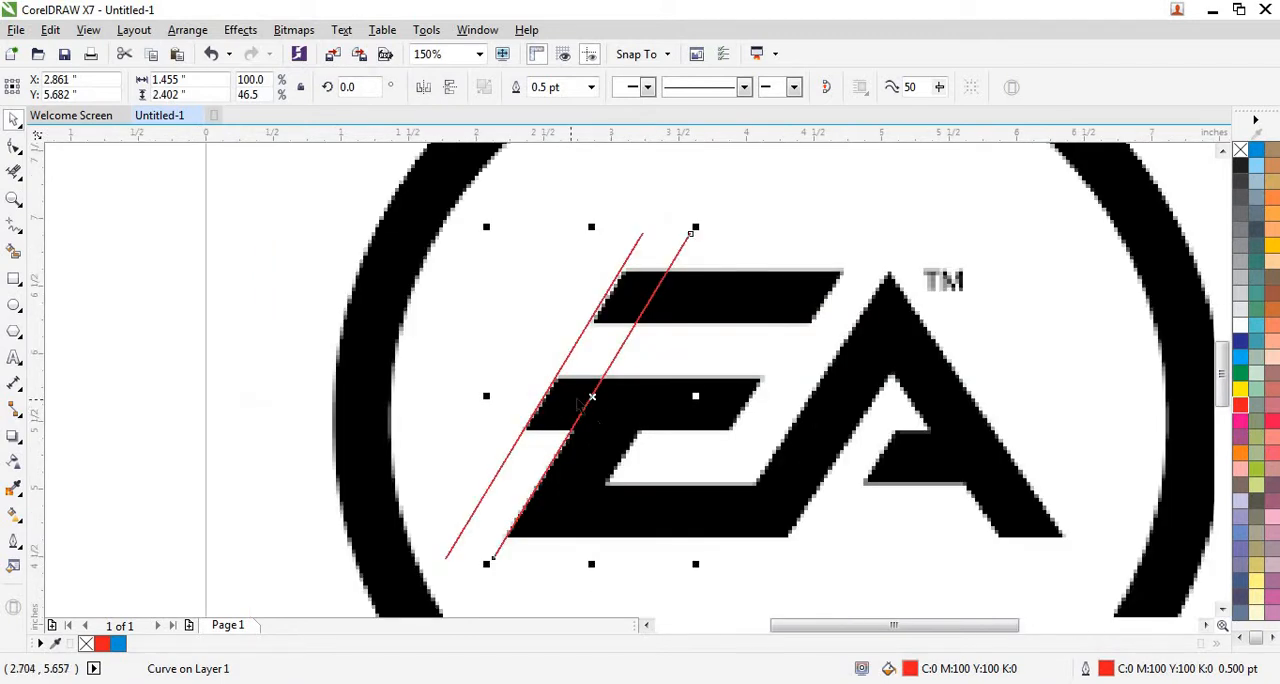
drag(592, 397, 662, 397)
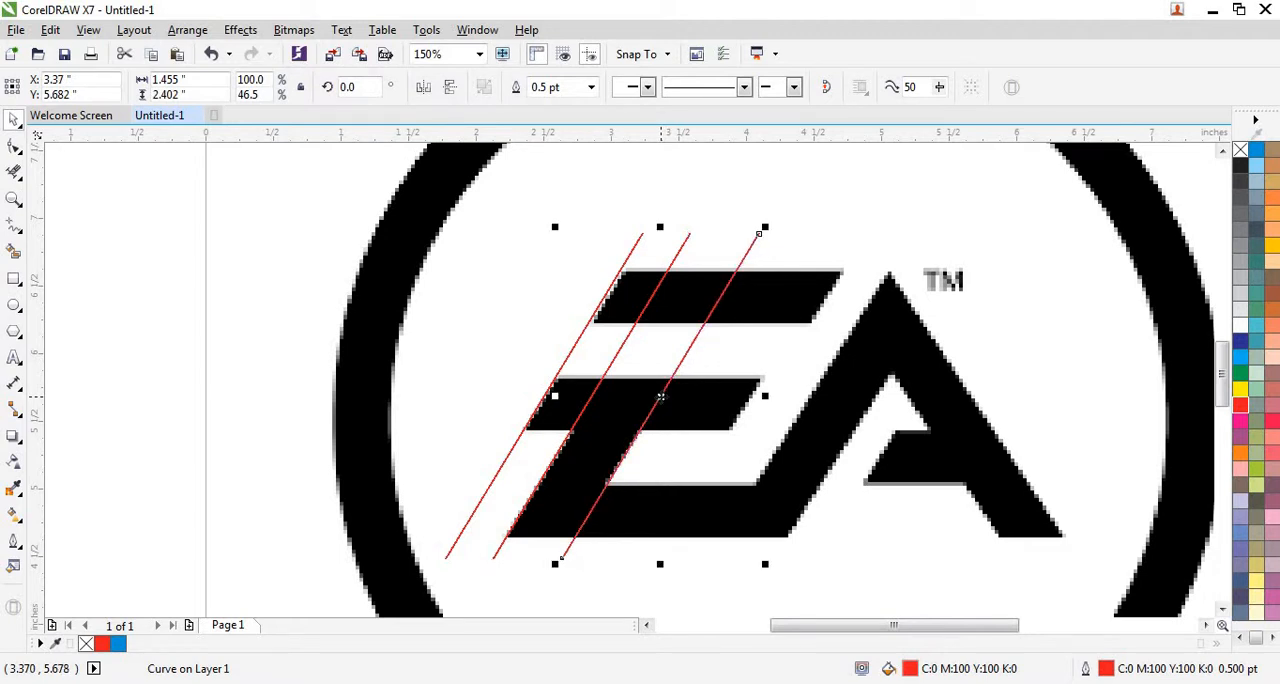
Paste another slanted line and align it with the right end of the E's middle bar, at about X 4.03 inches.
right_click(135, 363)
click(214, 474)
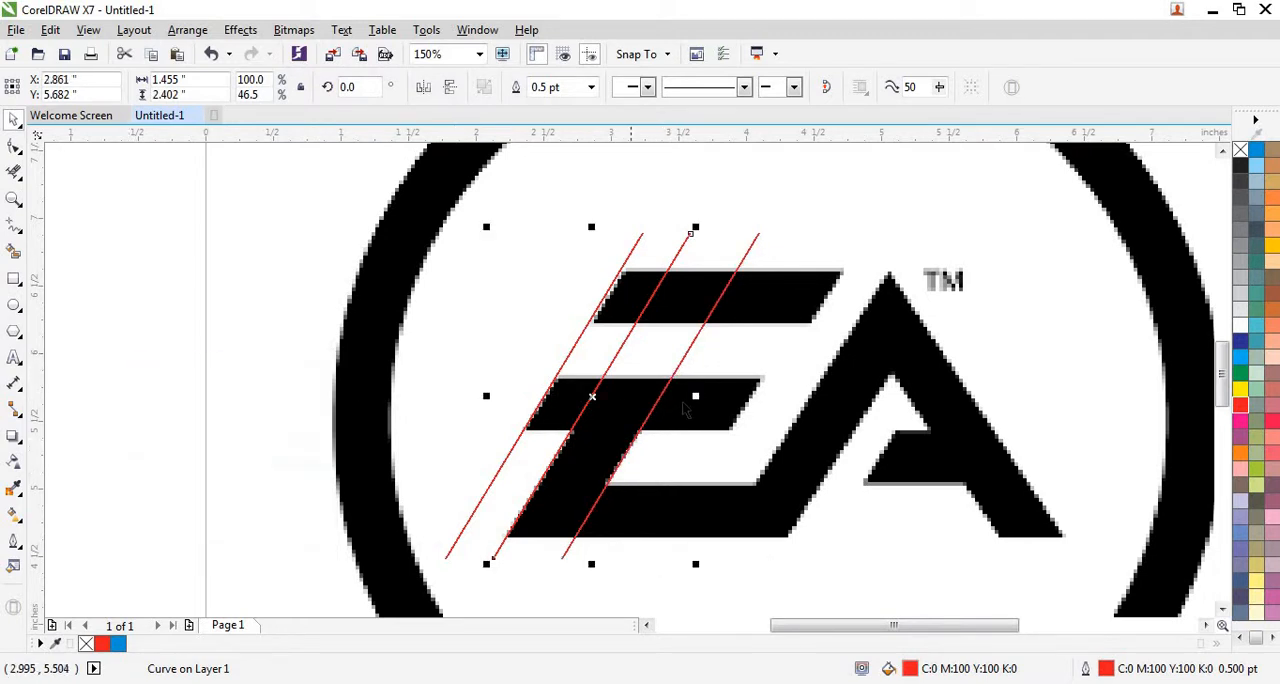
drag(591, 397, 749, 397)
Paste another slanted line and align it with the right end of the E's top bar, at about X 4.155 inches.
right_click(83, 353)
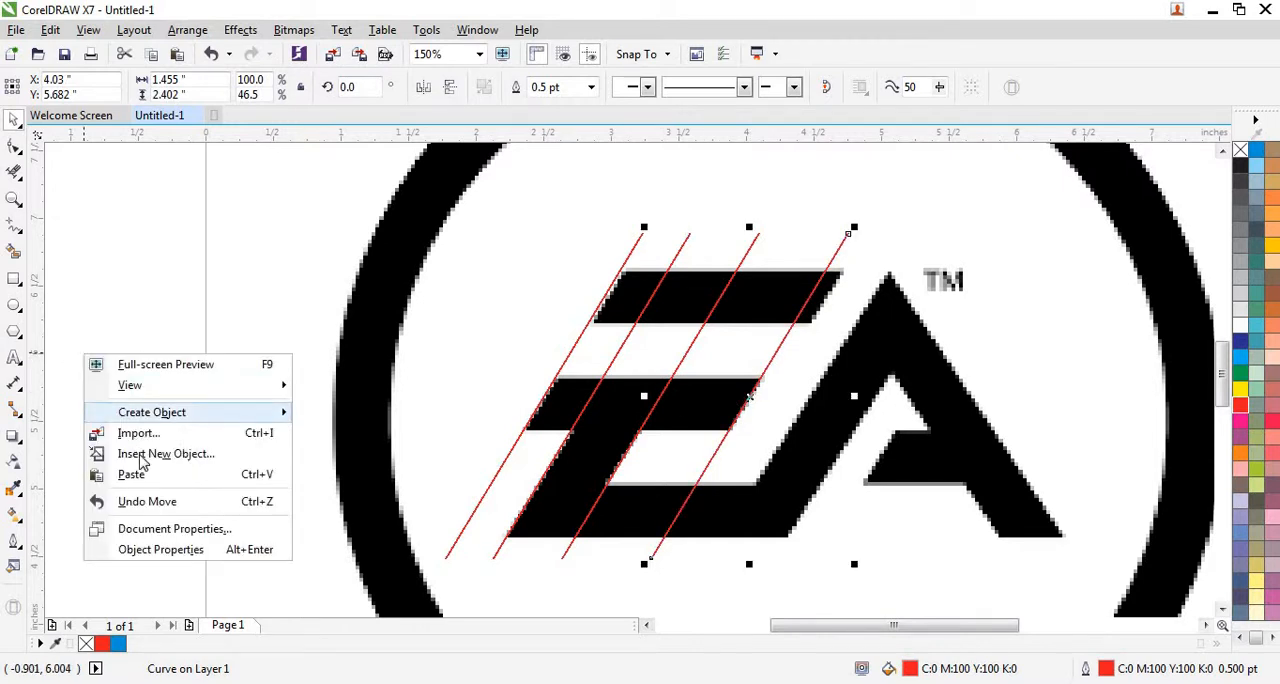
click(144, 472)
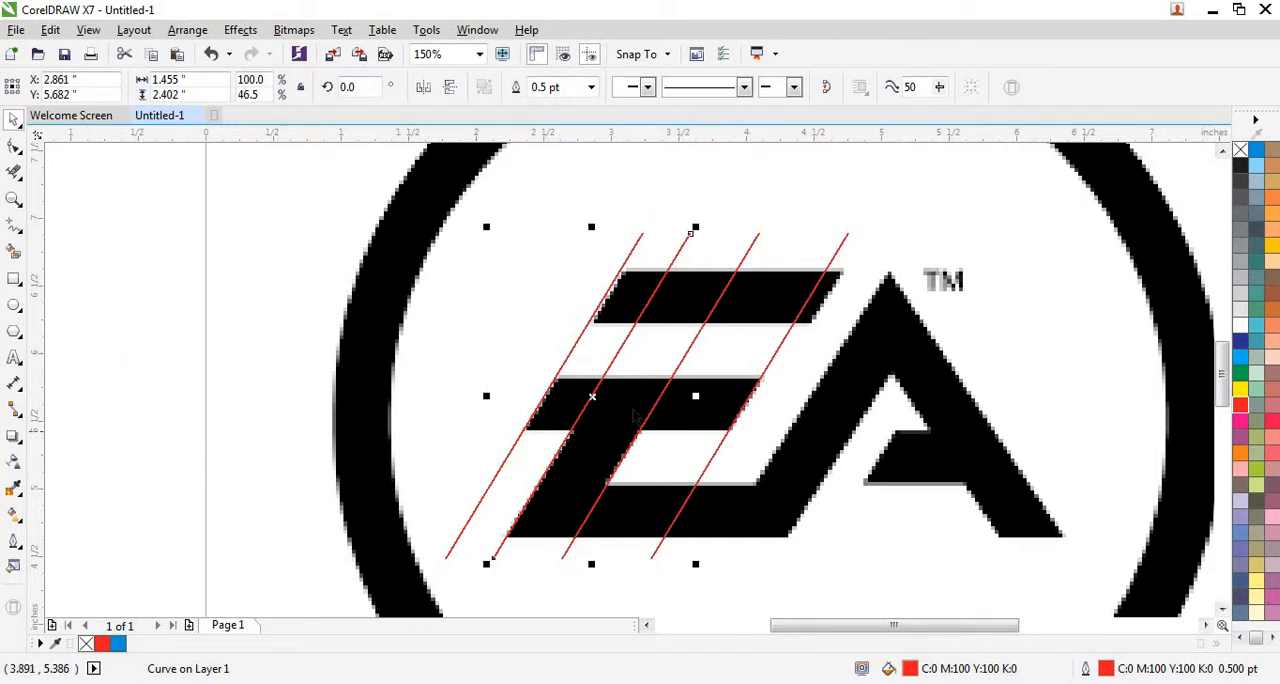
drag(592, 398, 768, 410)
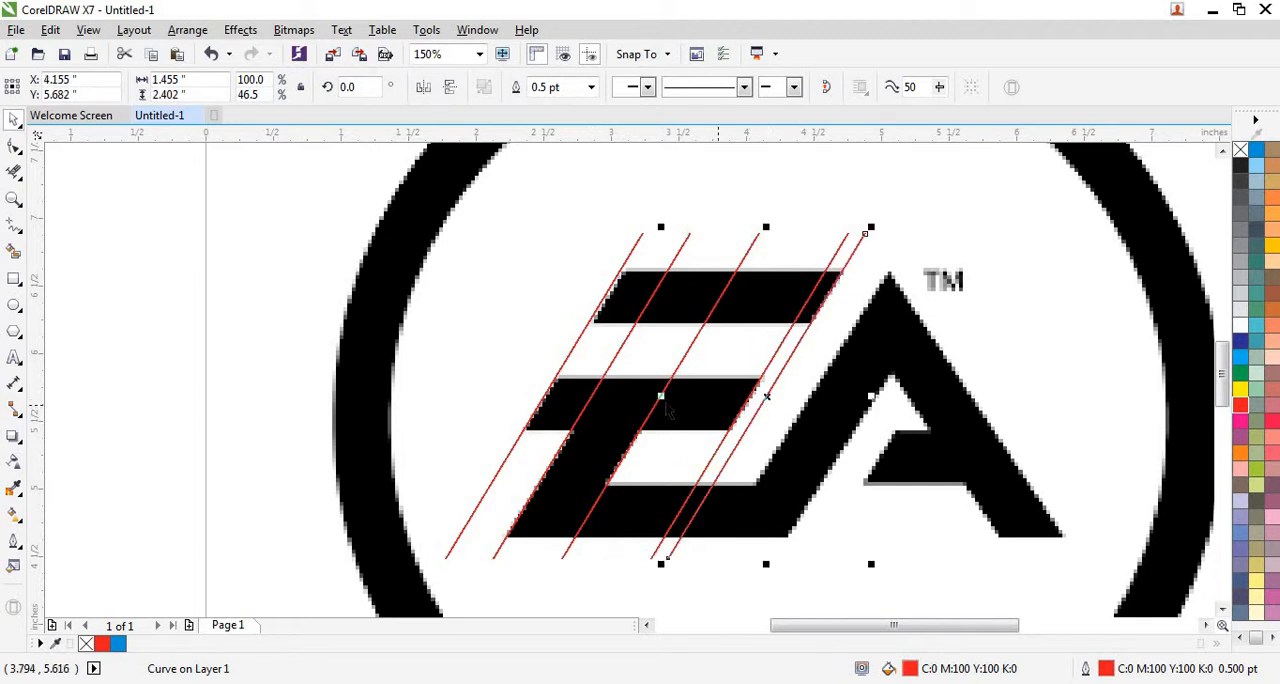
Paste another slanted line and align it with the A's outer left edge, at about X 4.474 inches.
right_click(152, 356)
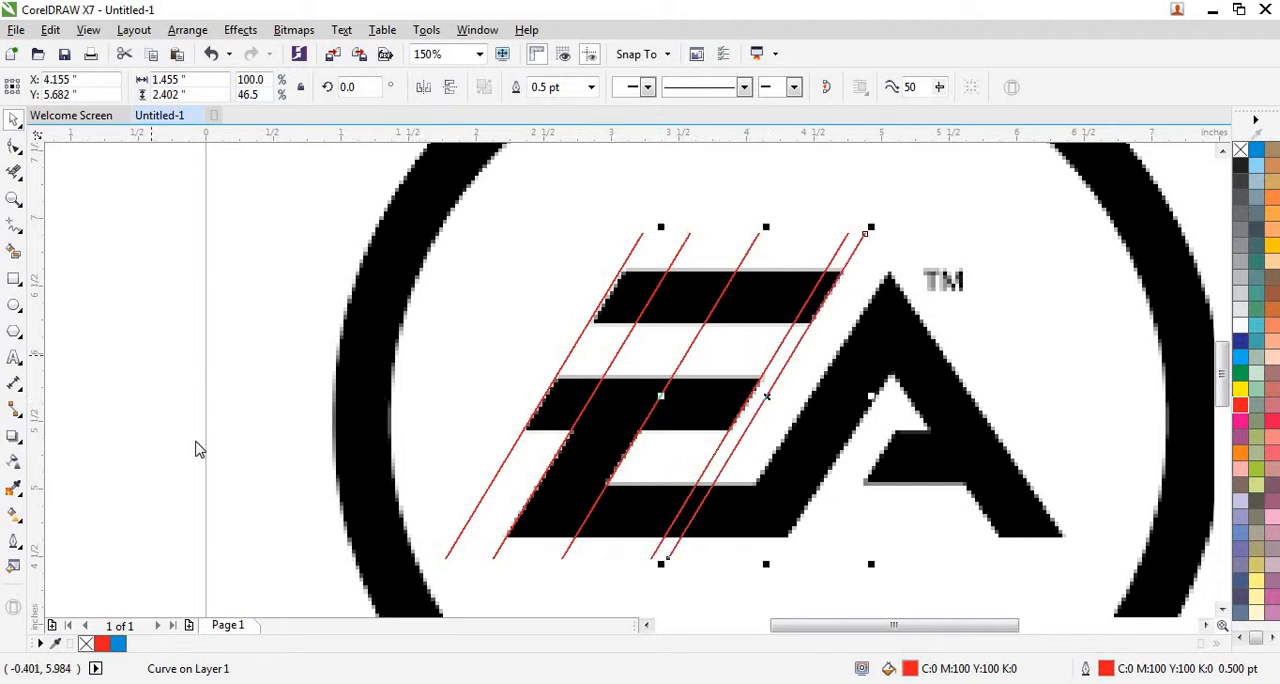
click(256, 474)
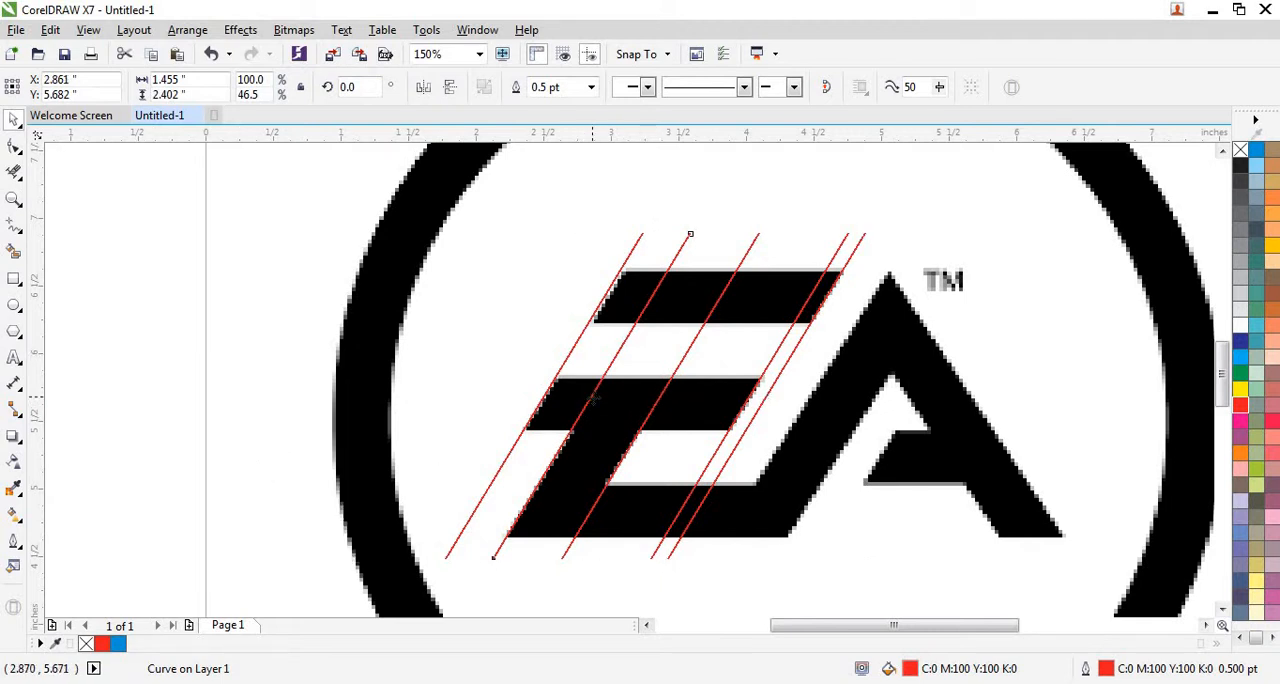
drag(592, 397, 810, 430)
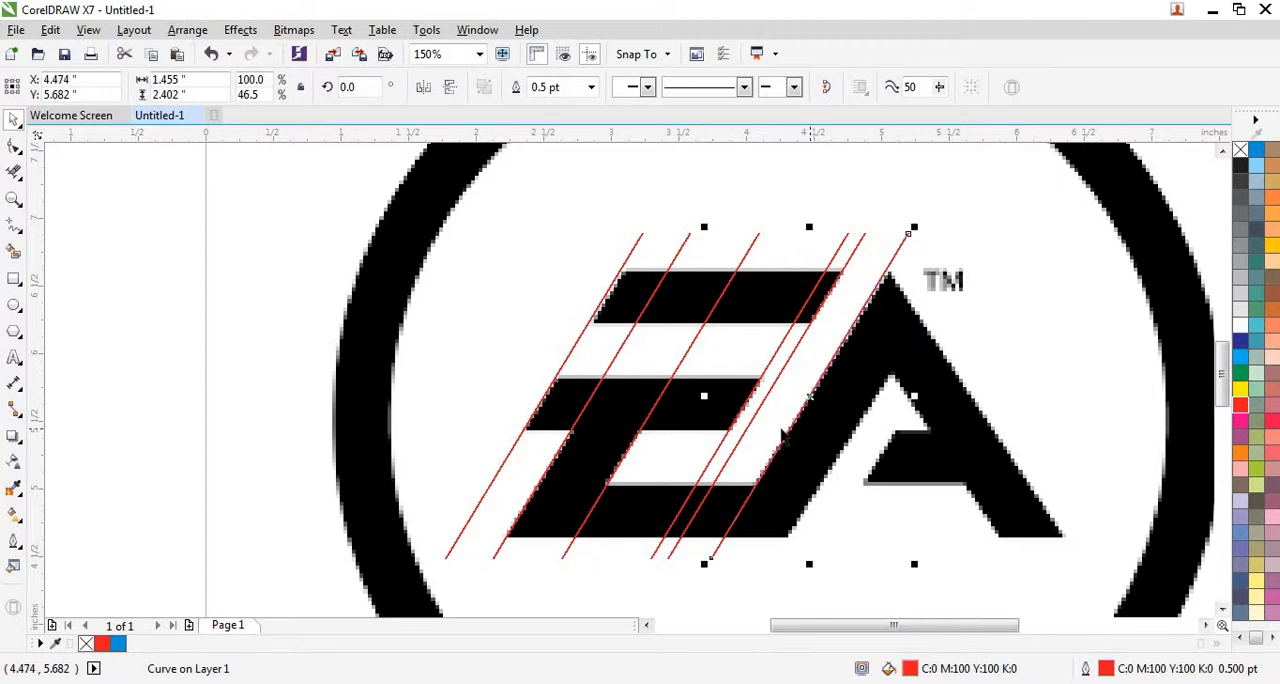
Paste another slanted line and align it with the inner edge of the A's left leg, at about X 4.961 inches.
right_click(152, 358)
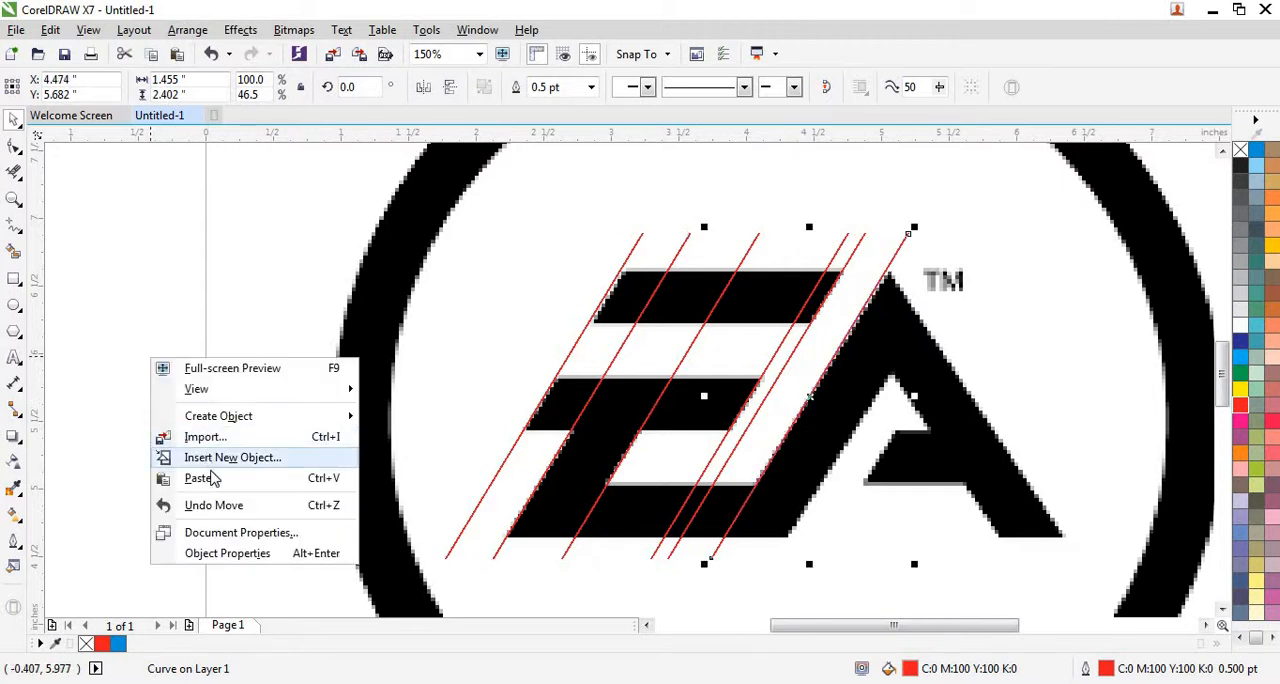
click(238, 472)
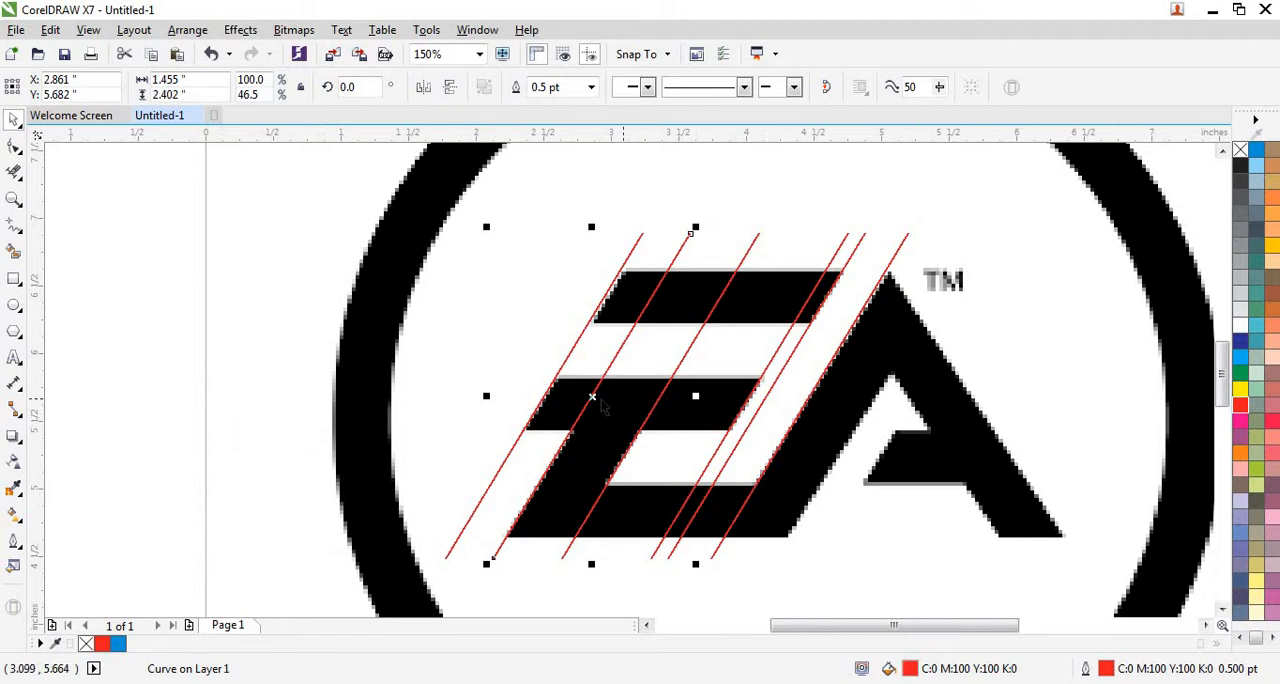
drag(592, 398, 875, 407)
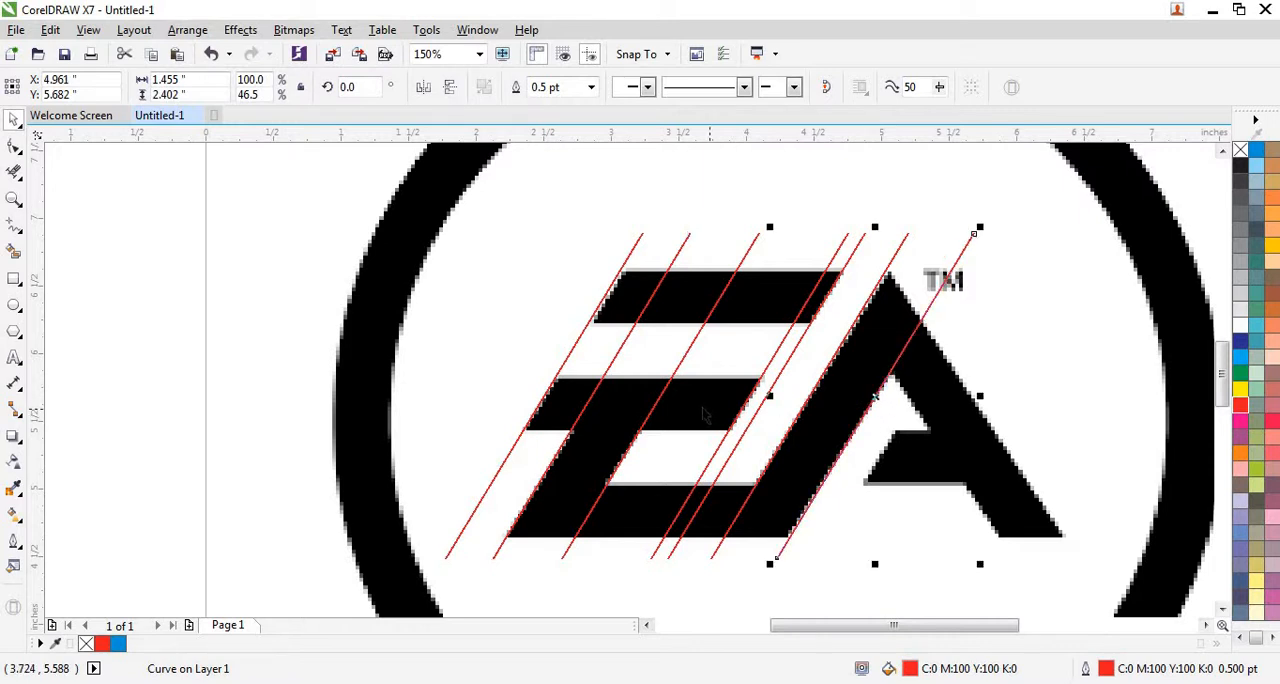
Mirror a copy of the A's two left-leg lines onto its right leg and skew the pair to fit, at about X 5.454 inches.
shift+click(762, 487)
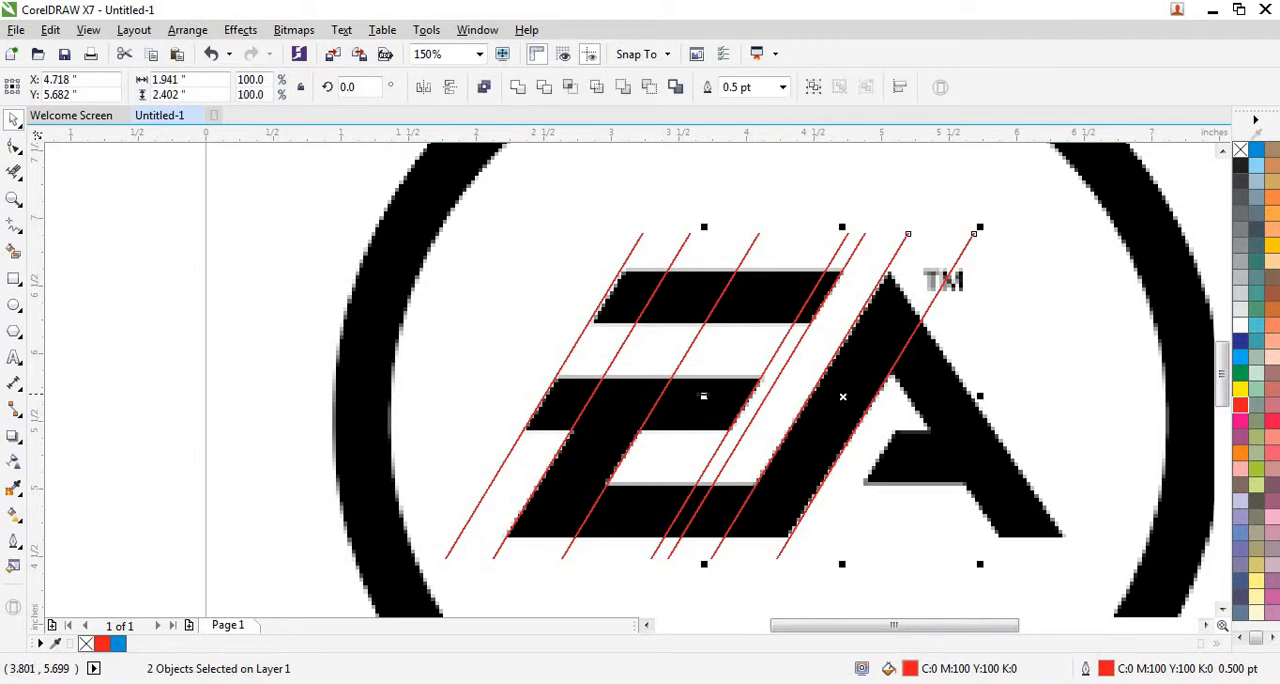
drag(704, 396, 949, 401)
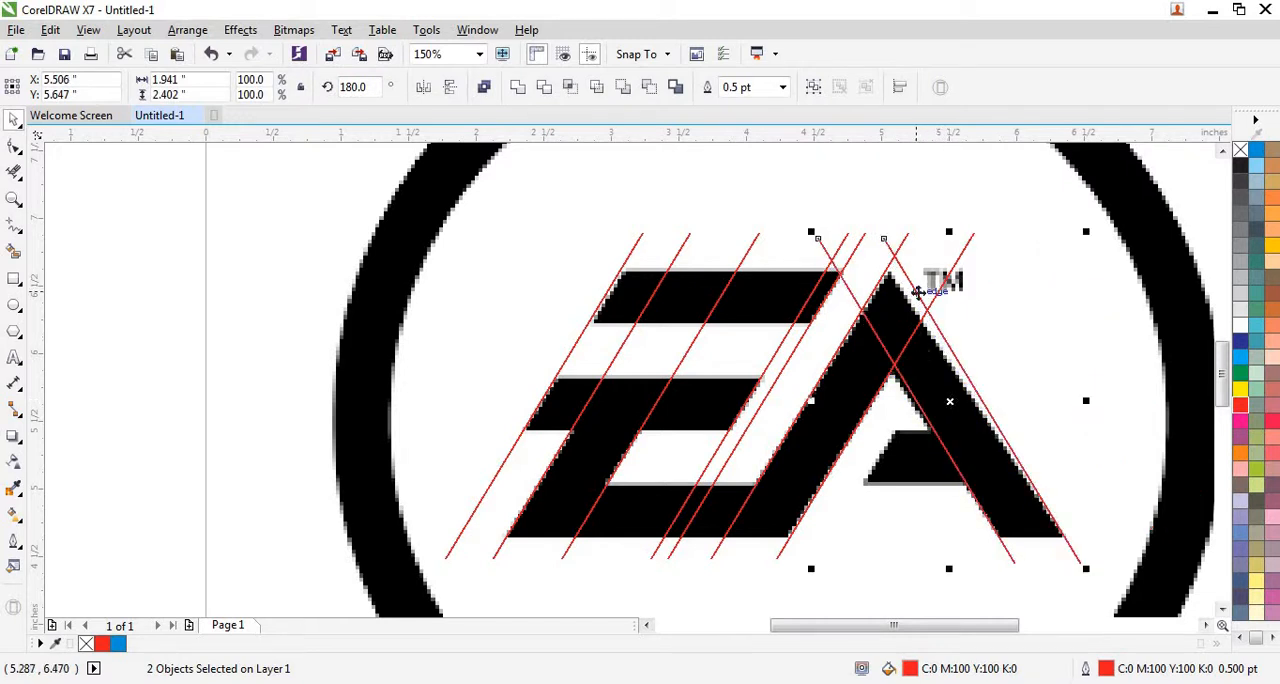
click(950, 253)
scroll(950, 232, up, 2)
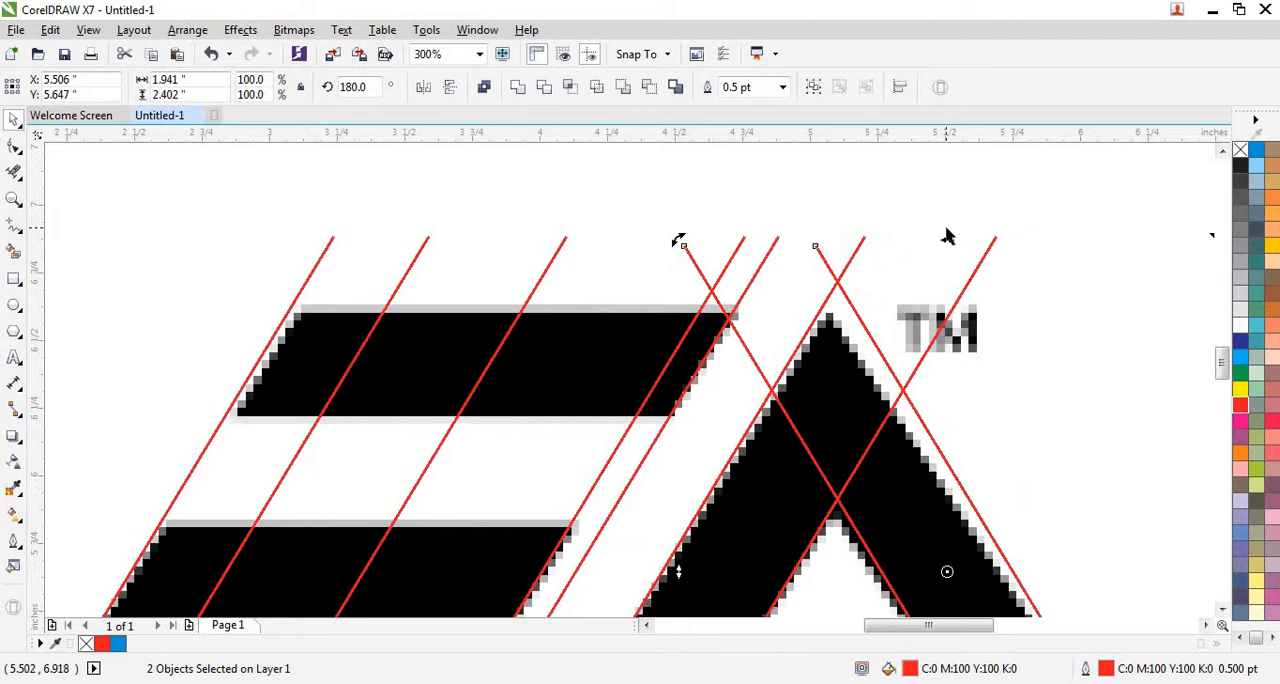
drag(949, 238, 906, 253)
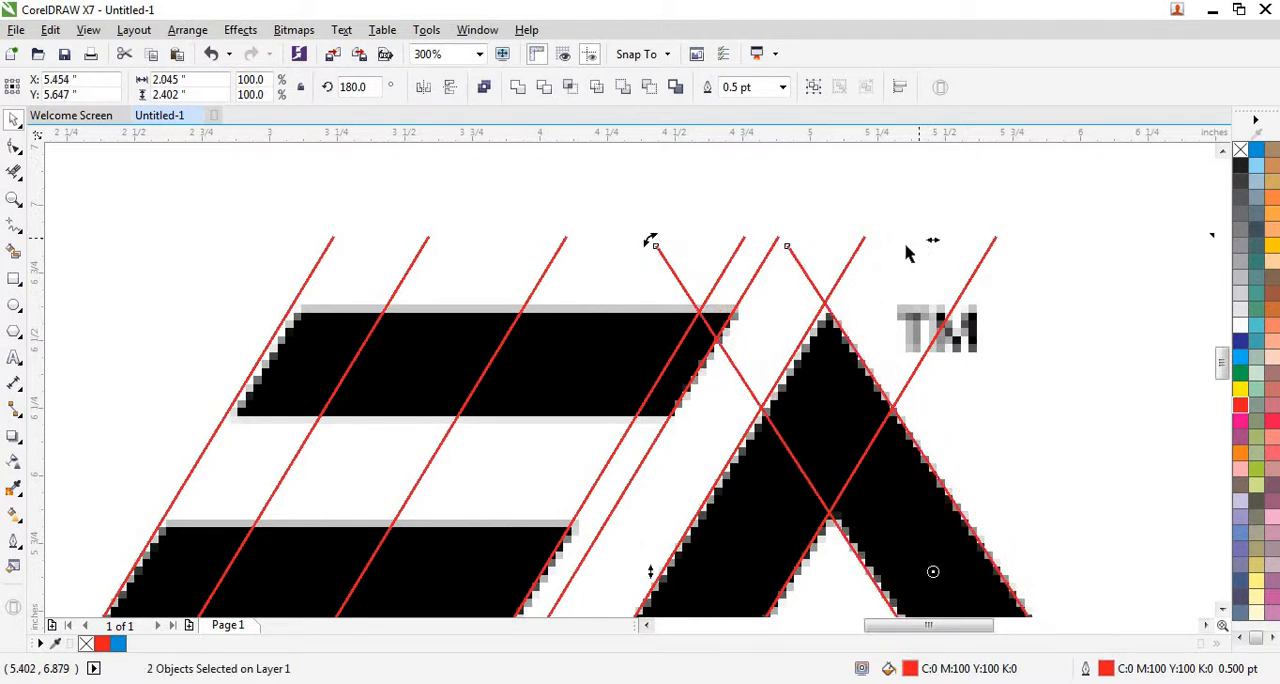
Skew the line on the A's outer left edge to follow that edge, to about 1.479 inches wide.
click(850, 275)
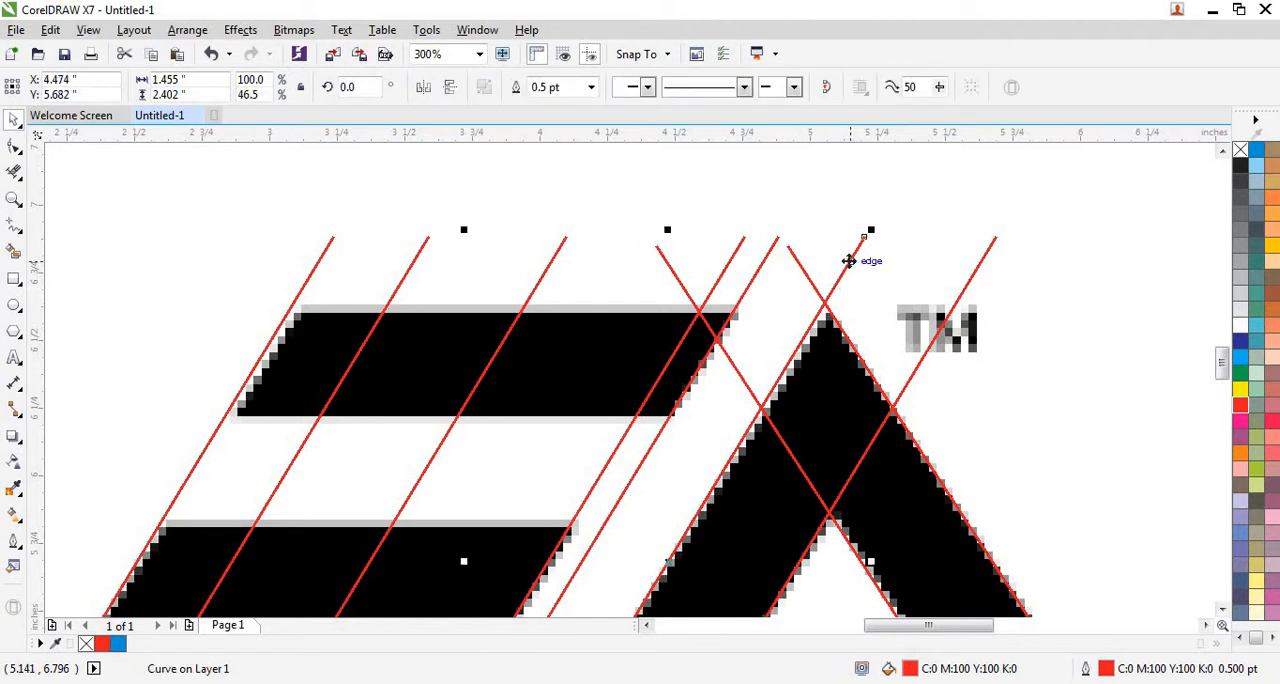
click(846, 260)
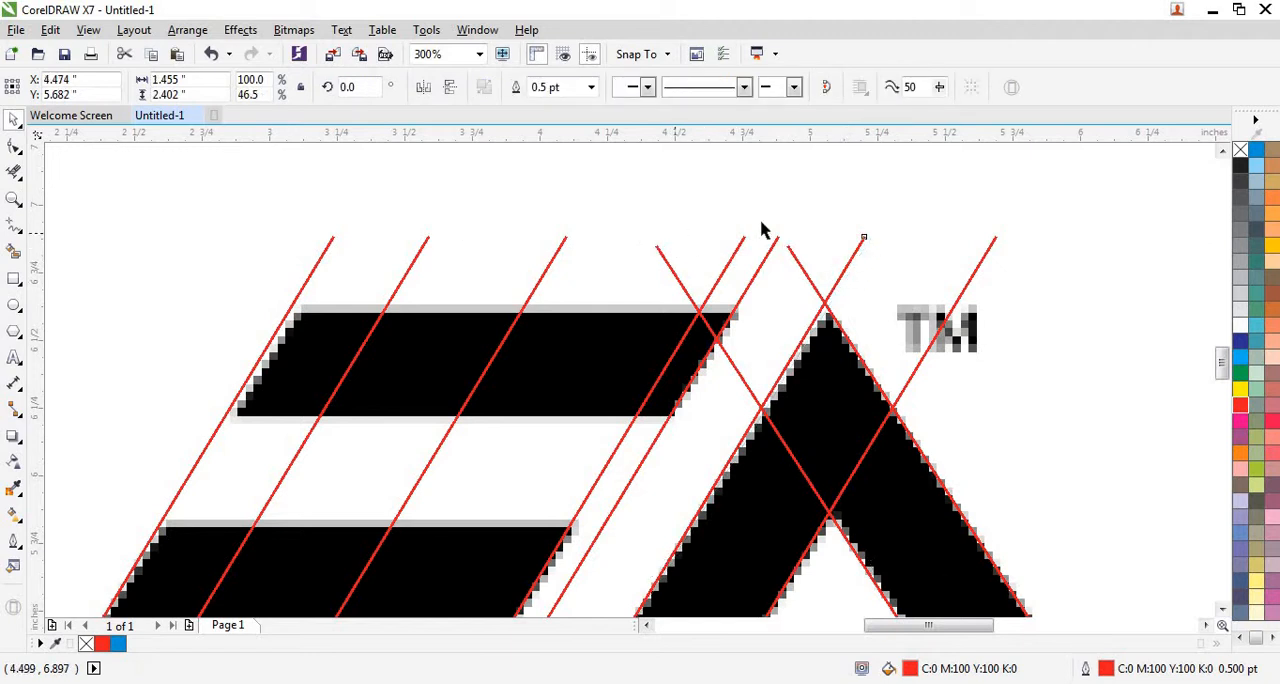
scroll(808, 223, down, 2)
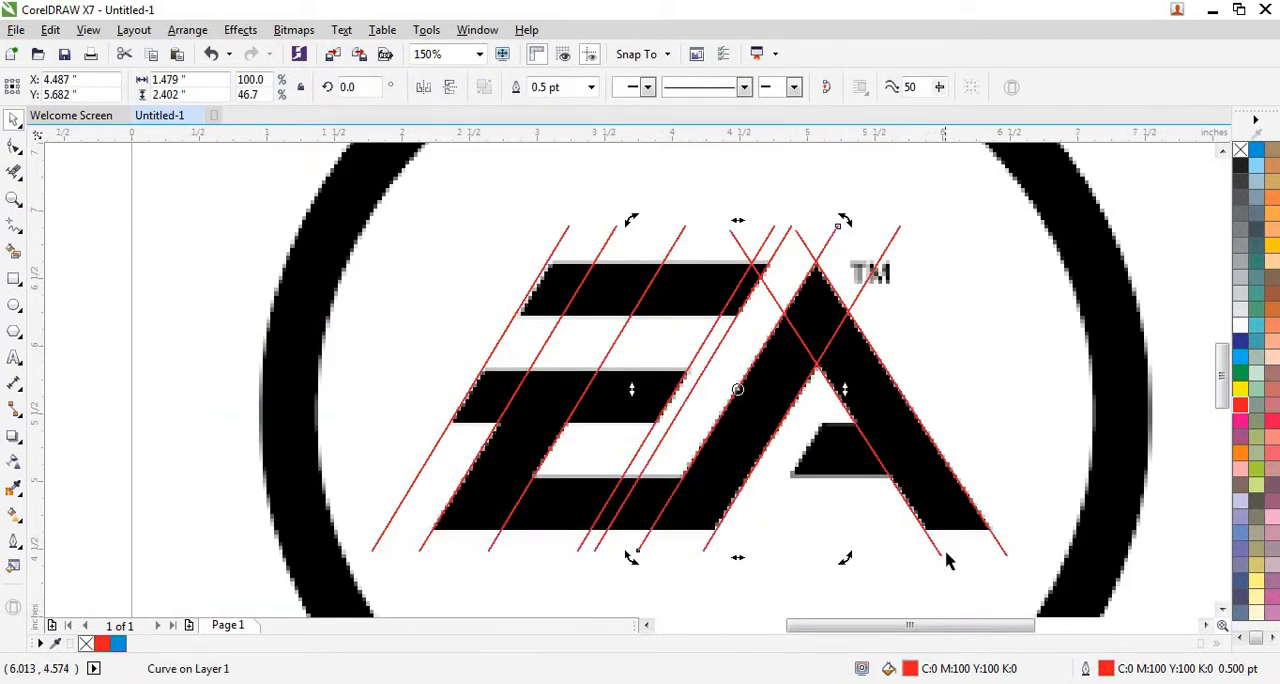
Shift the line on the inner edge of the A's right leg to about X 5.223, Y 5.645 inches.
scroll(950, 558, up, 4)
click(910, 548)
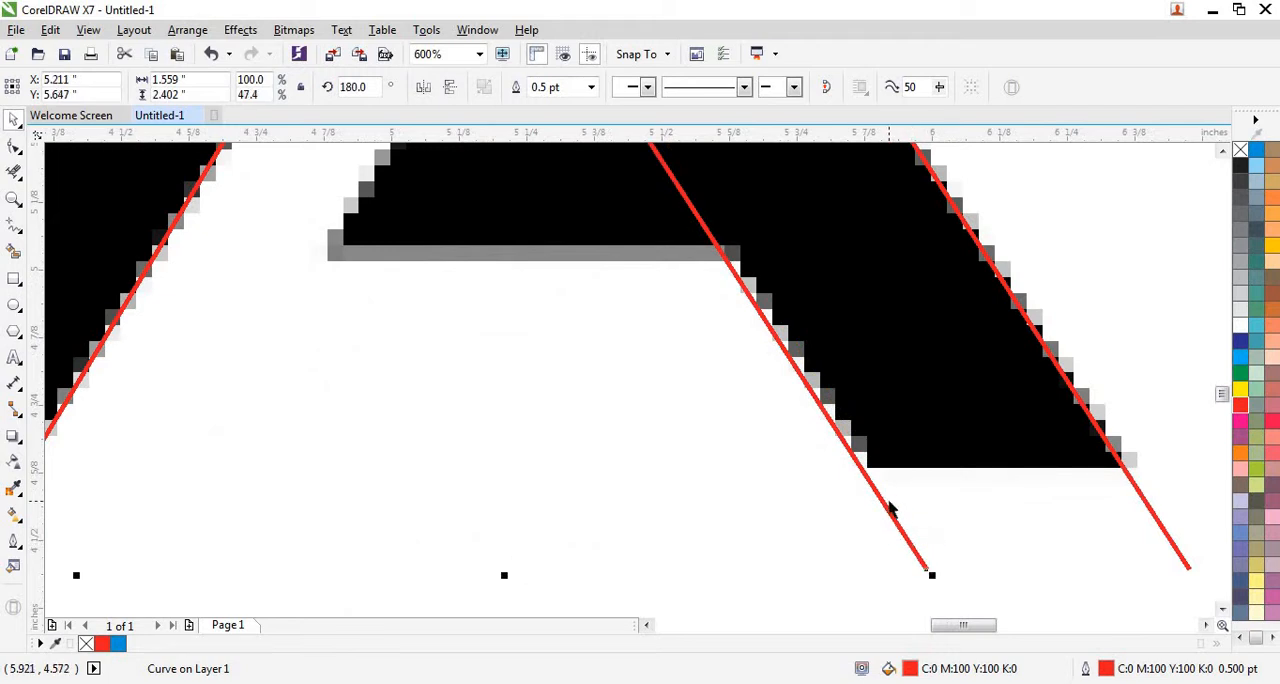
scroll(891, 508, up, 2)
drag(860, 481, 876, 481)
scroll(951, 486, down, 6)
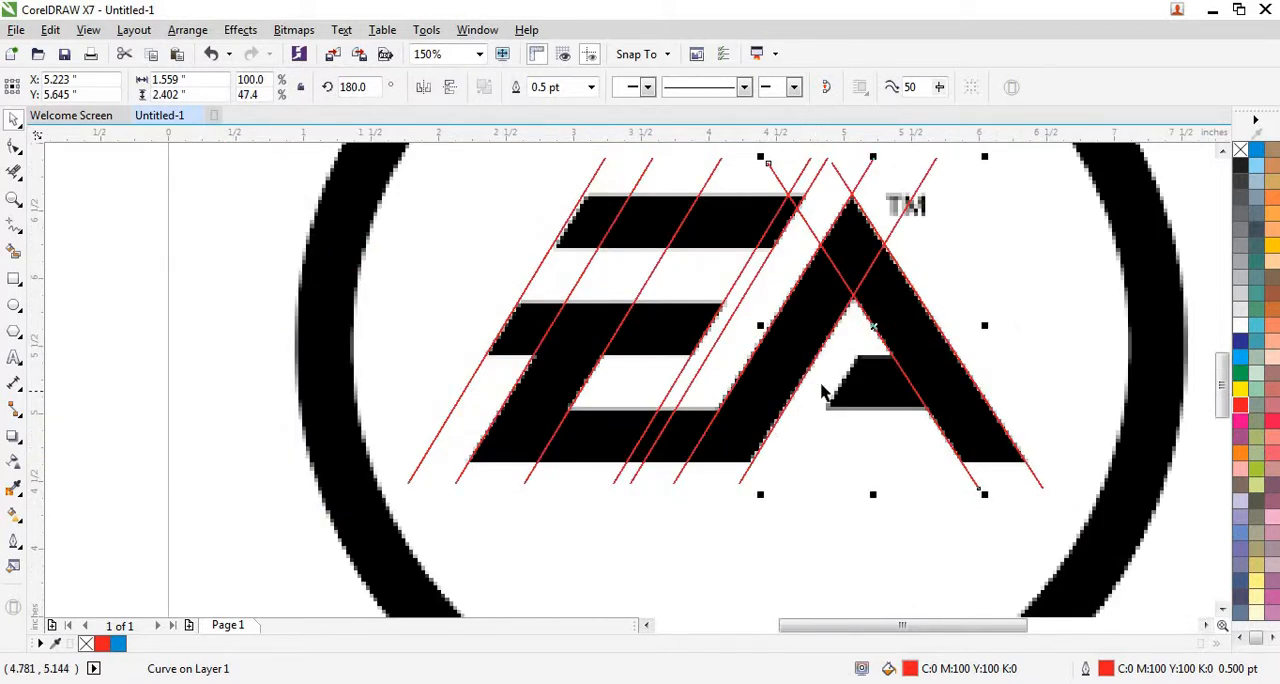
Paste another slanted line and align it with the slanted left end of the A's crossbar, at about X 5.107, Y 5.432 inches.
scroll(822, 392, up, 2)
scroll(928, 408, down, 4)
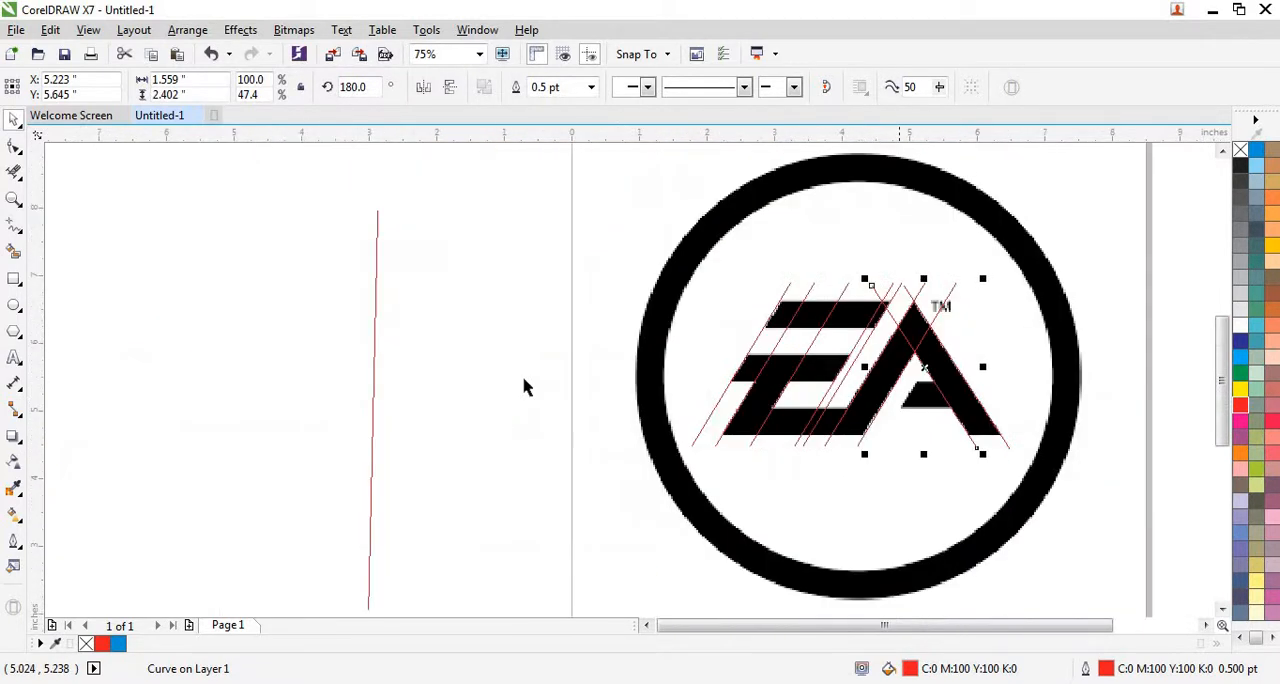
right_click(483, 369)
click(531, 489)
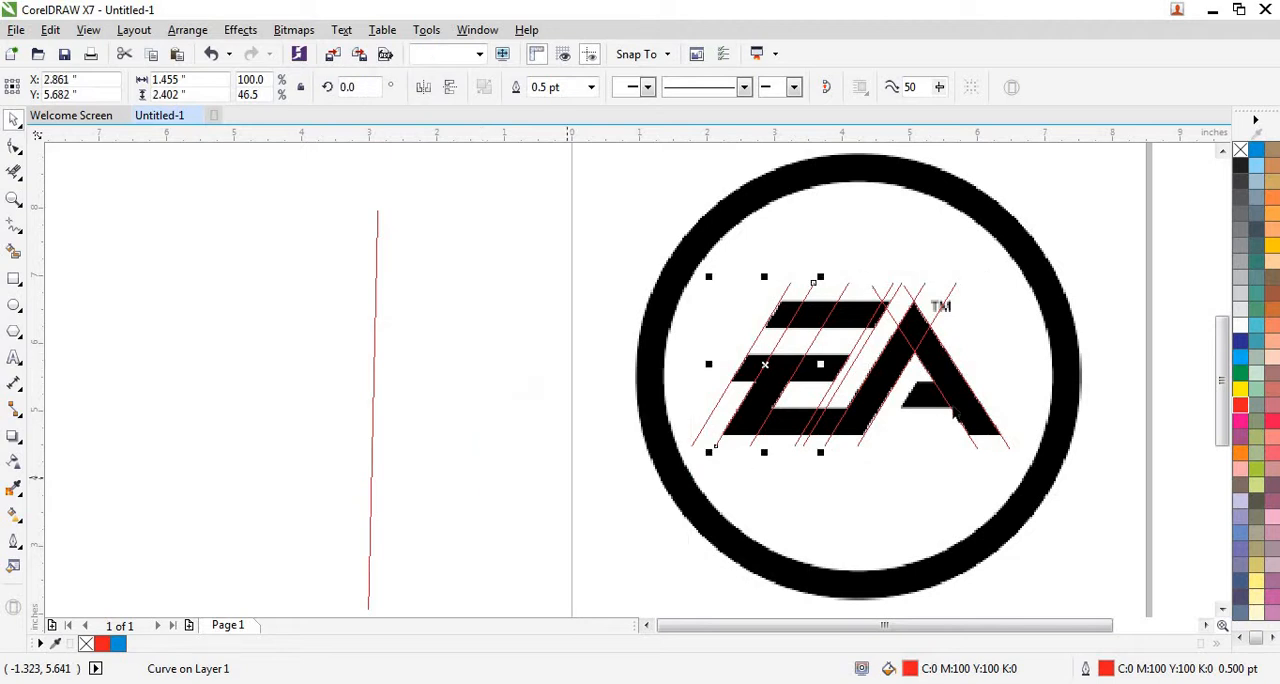
scroll(952, 402, up, 2)
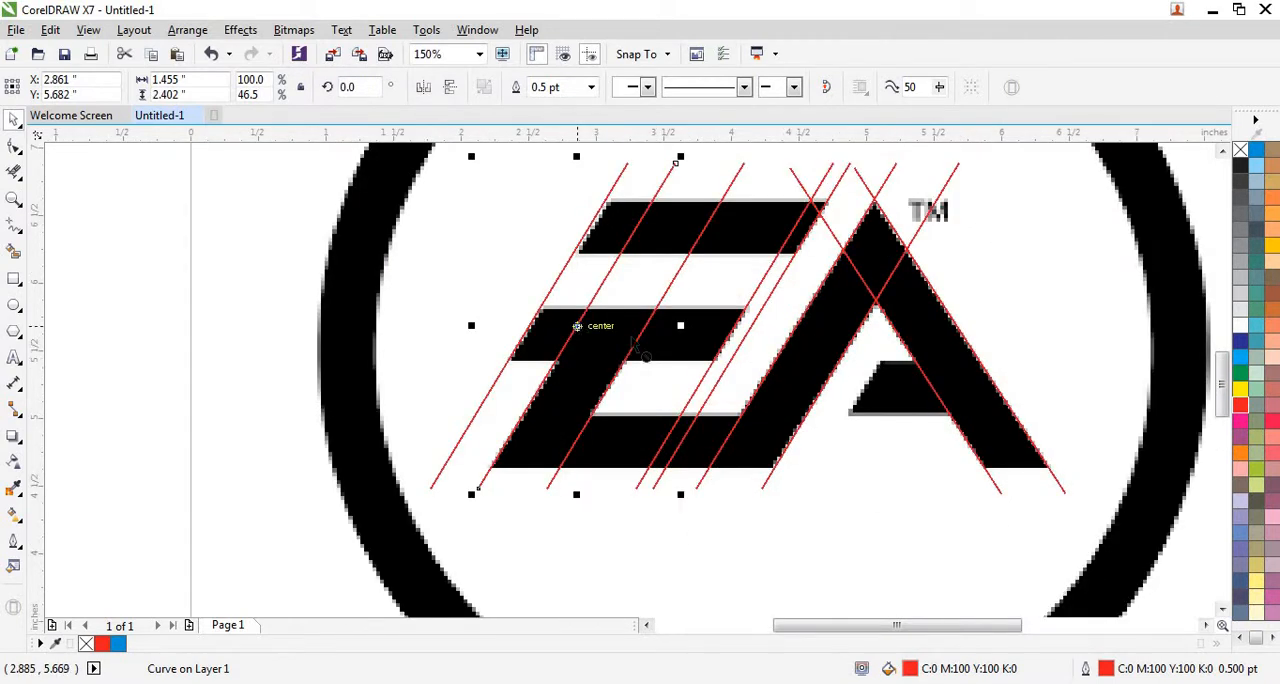
drag(580, 327, 880, 360)
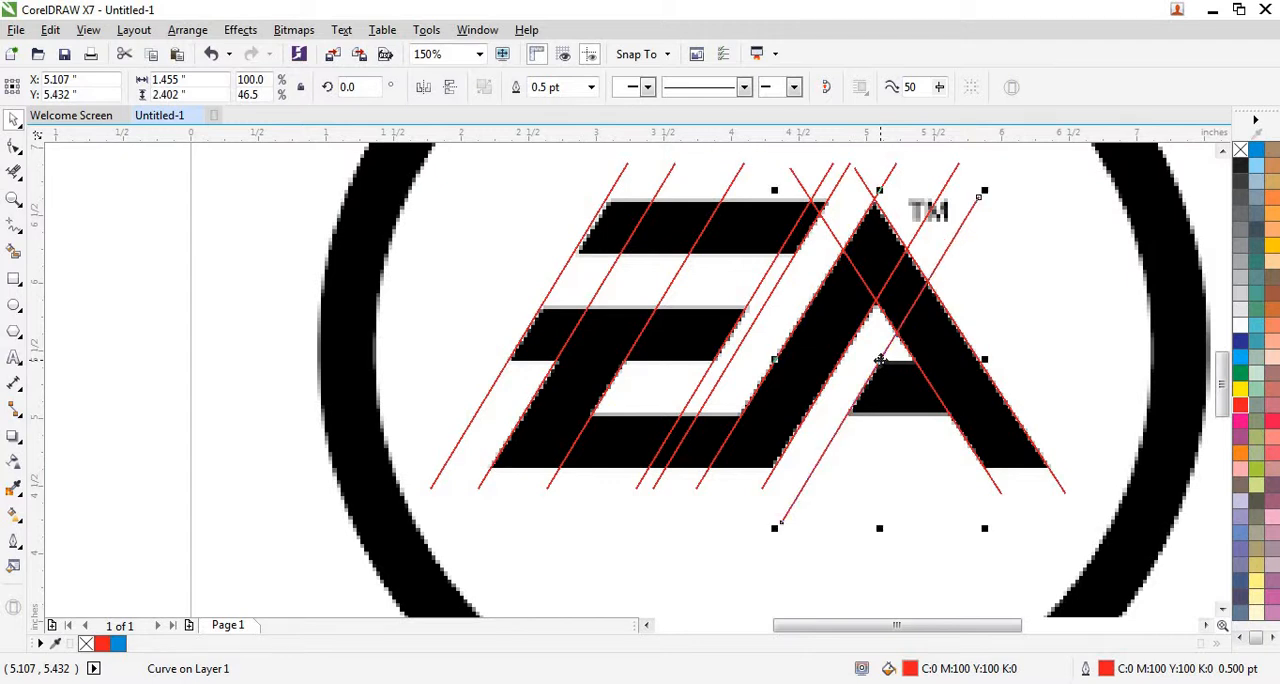
Rotate the near-vertical line beside the page to 270 degrees and move it to the lettering's base, at about X 4.059, Y 4.585 inches.
scroll(880, 360, down, 1)
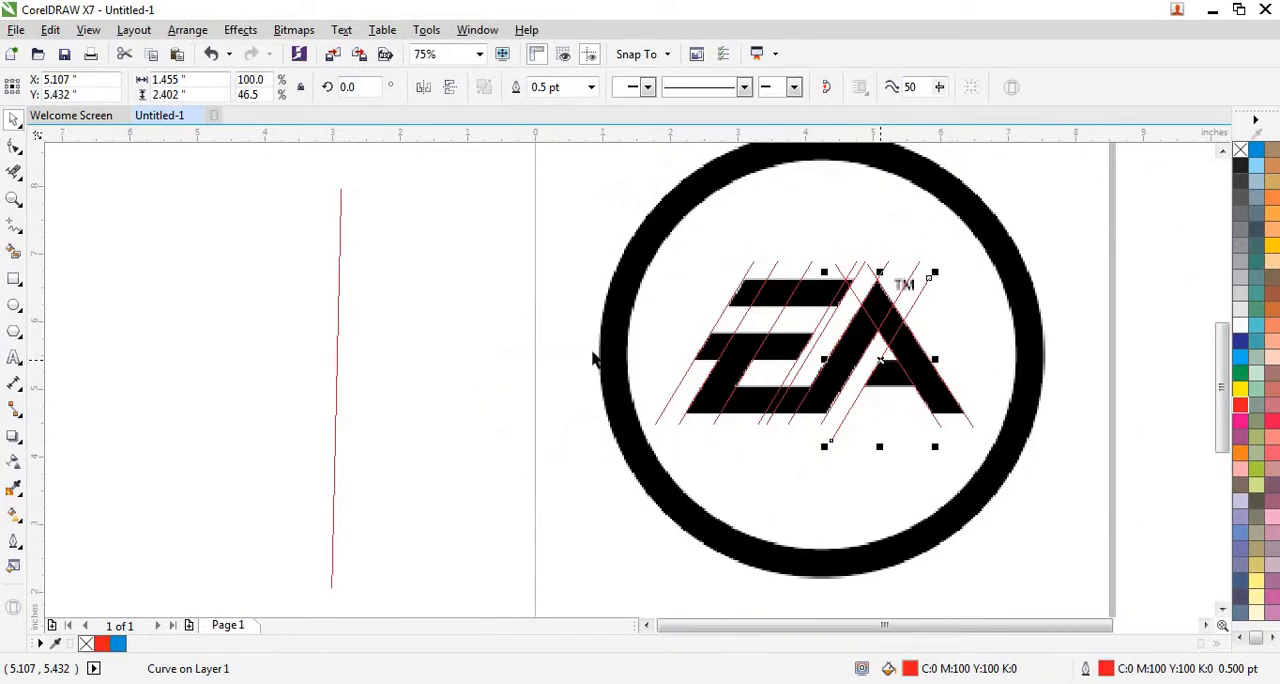
click(335, 340)
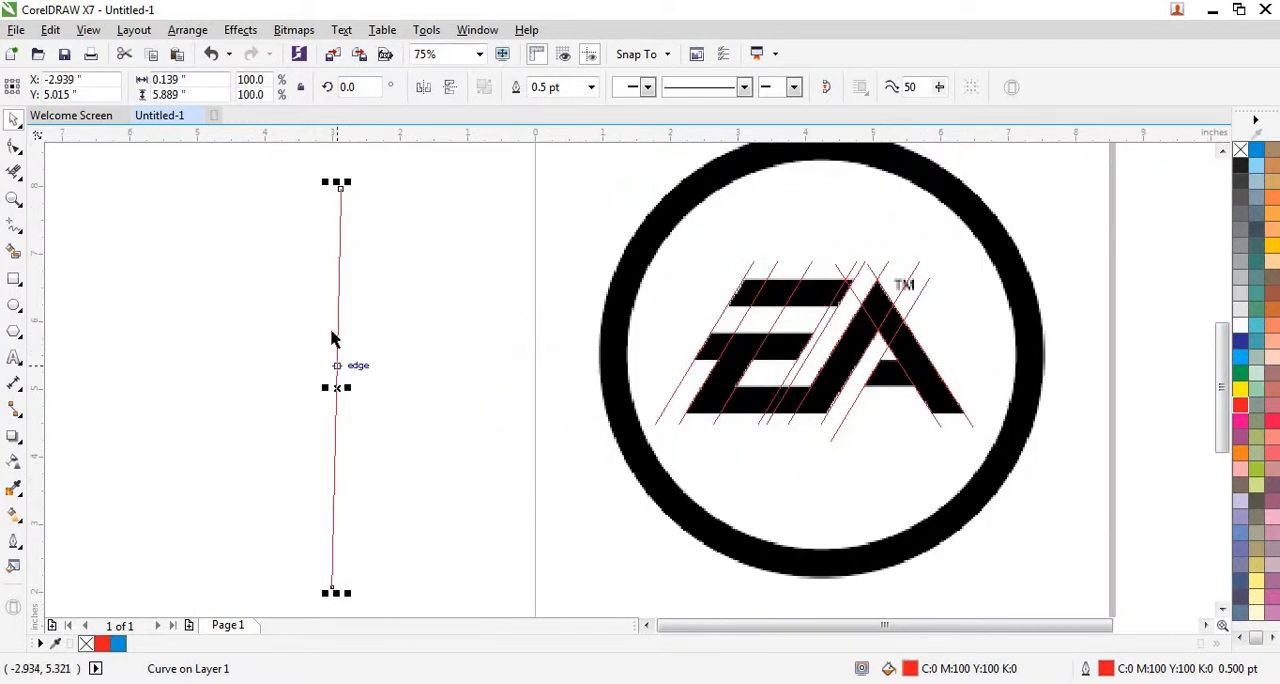
click(338, 385)
drag(347, 184, 481, 401)
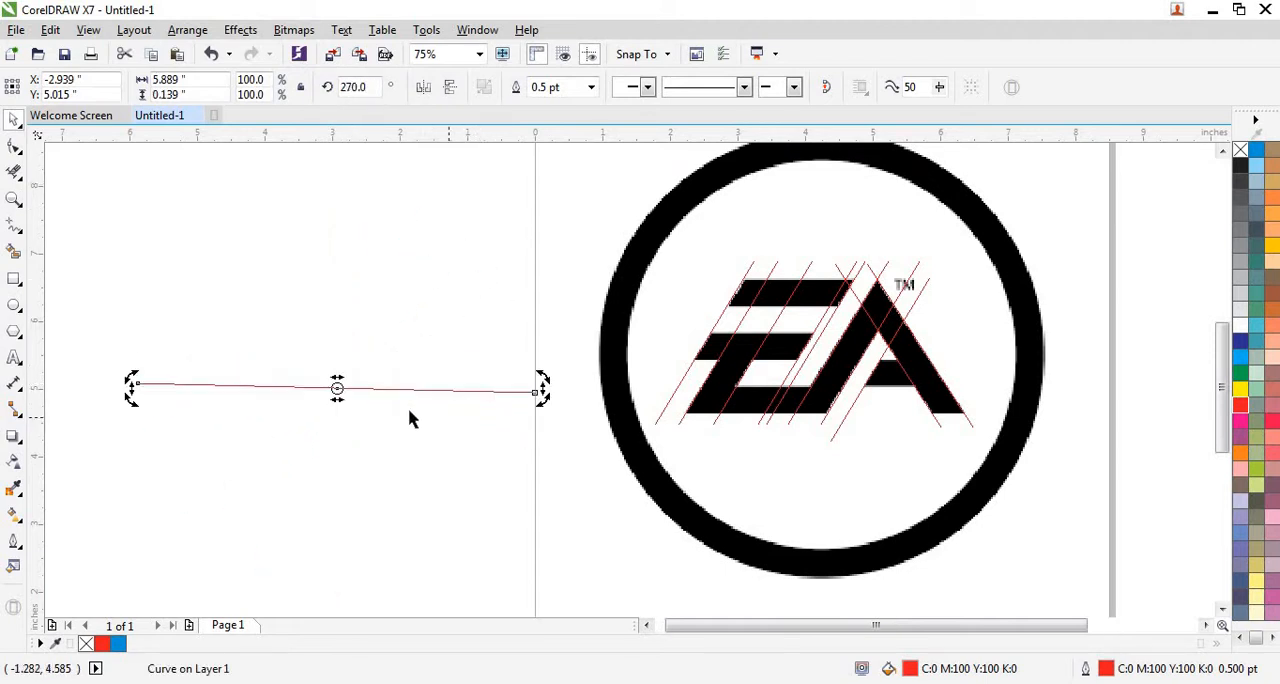
click(410, 416)
click(357, 389)
drag(349, 385, 746, 386)
Skew the base line so its right part rises to the bottom edge of the A's right leg.
scroll(774, 440, up, 4)
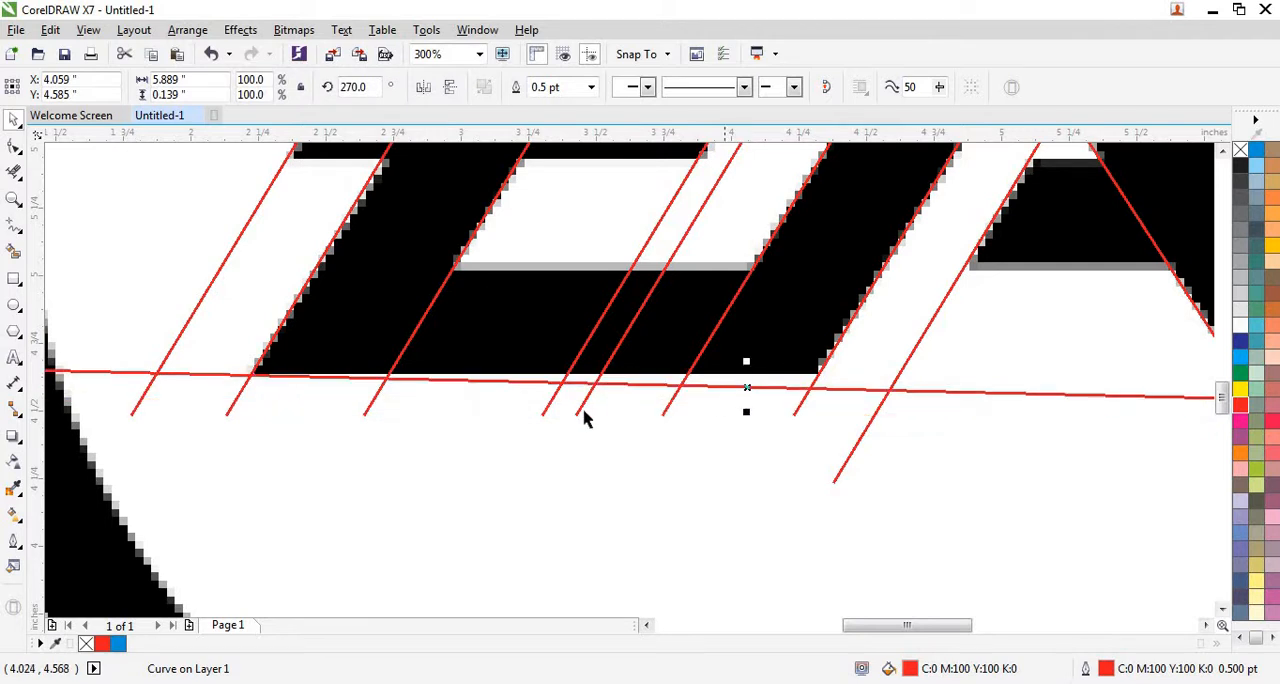
scroll(583, 417, down, 2)
click(964, 404)
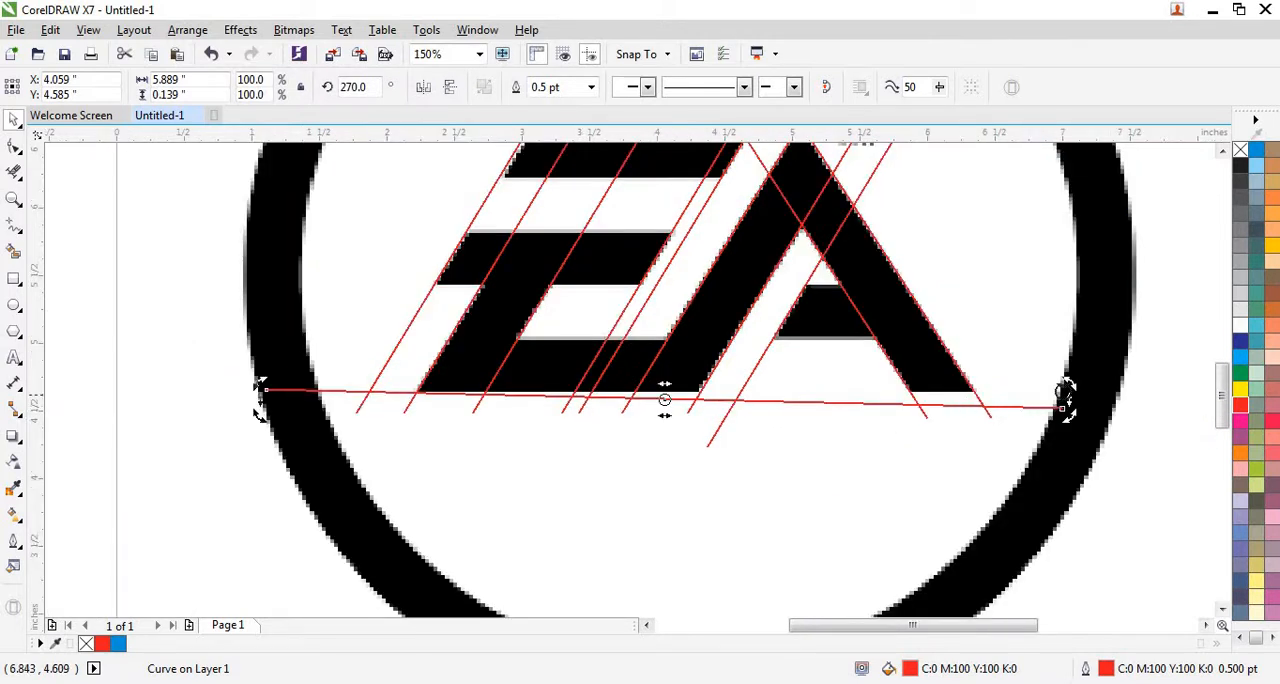
scroll(1091, 384, up, 4)
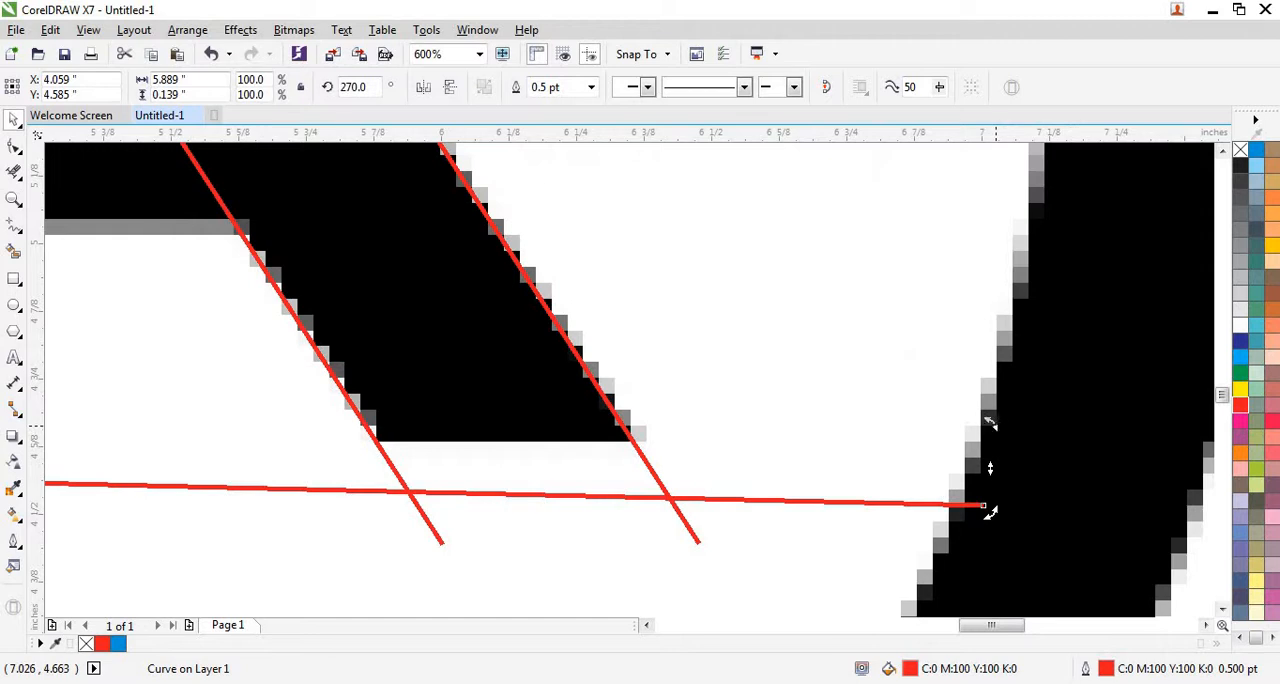
drag(990, 510, 982, 352)
scroll(1020, 408, down, 2)
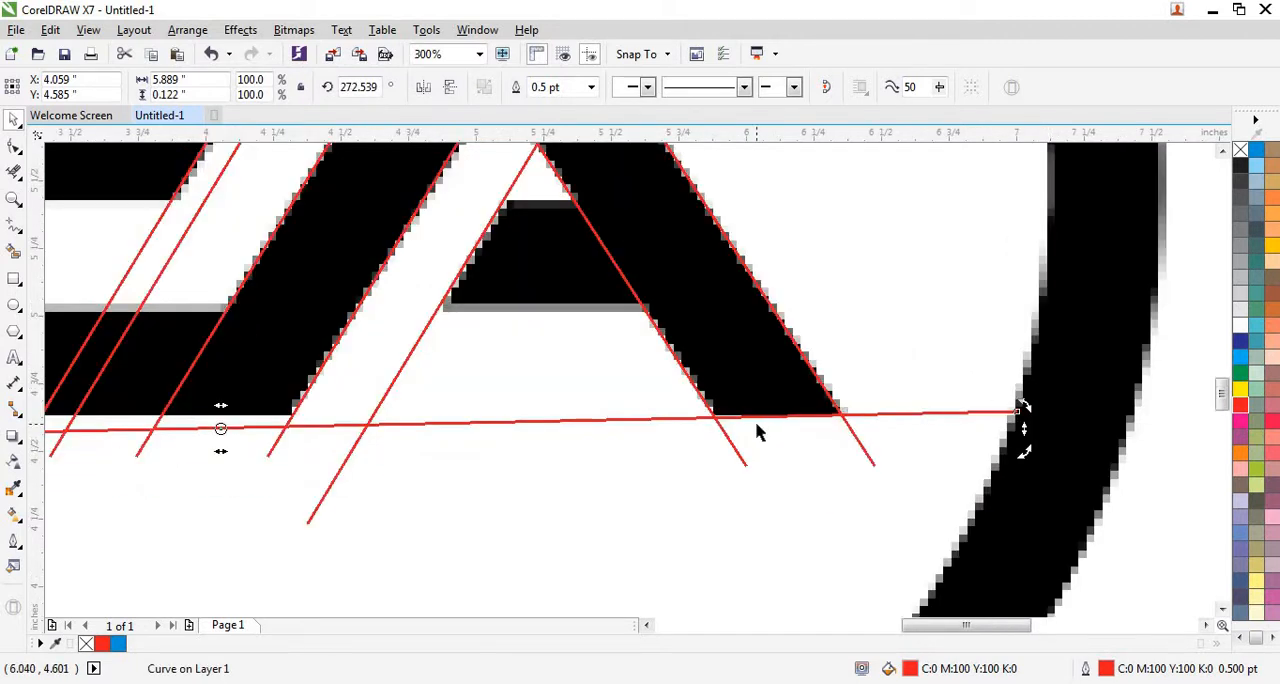
Skew the base line's left end upward to level it along the lettering's bottom edge, at about Y 4.638 inches.
scroll(757, 432, down, 3)
scroll(88, 436, up, 3)
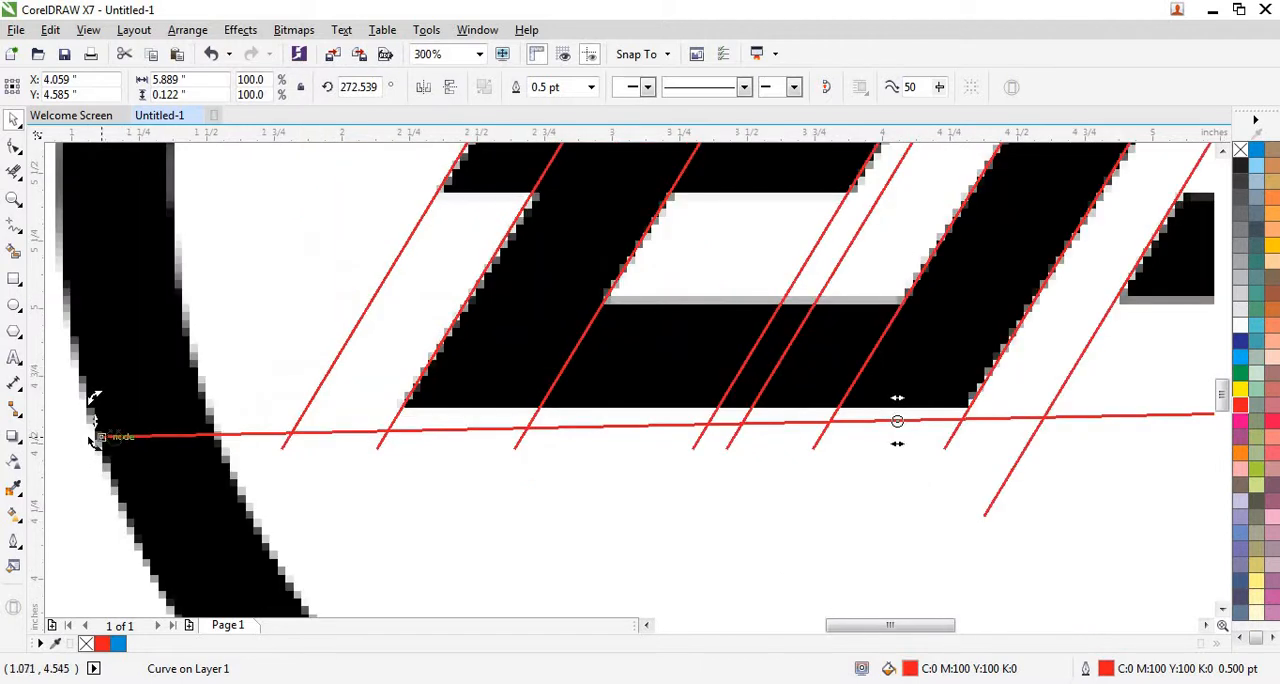
scroll(96, 441, up, 2)
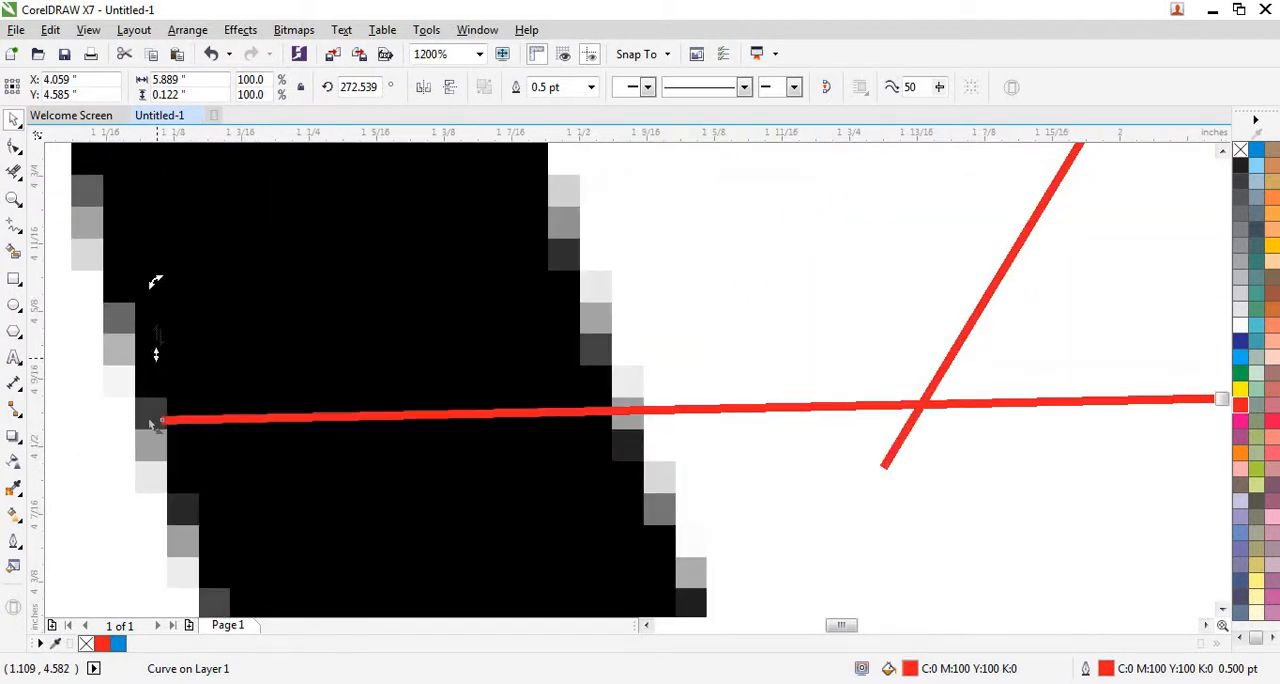
drag(157, 357, 173, 275)
scroll(75, 433, down, 1)
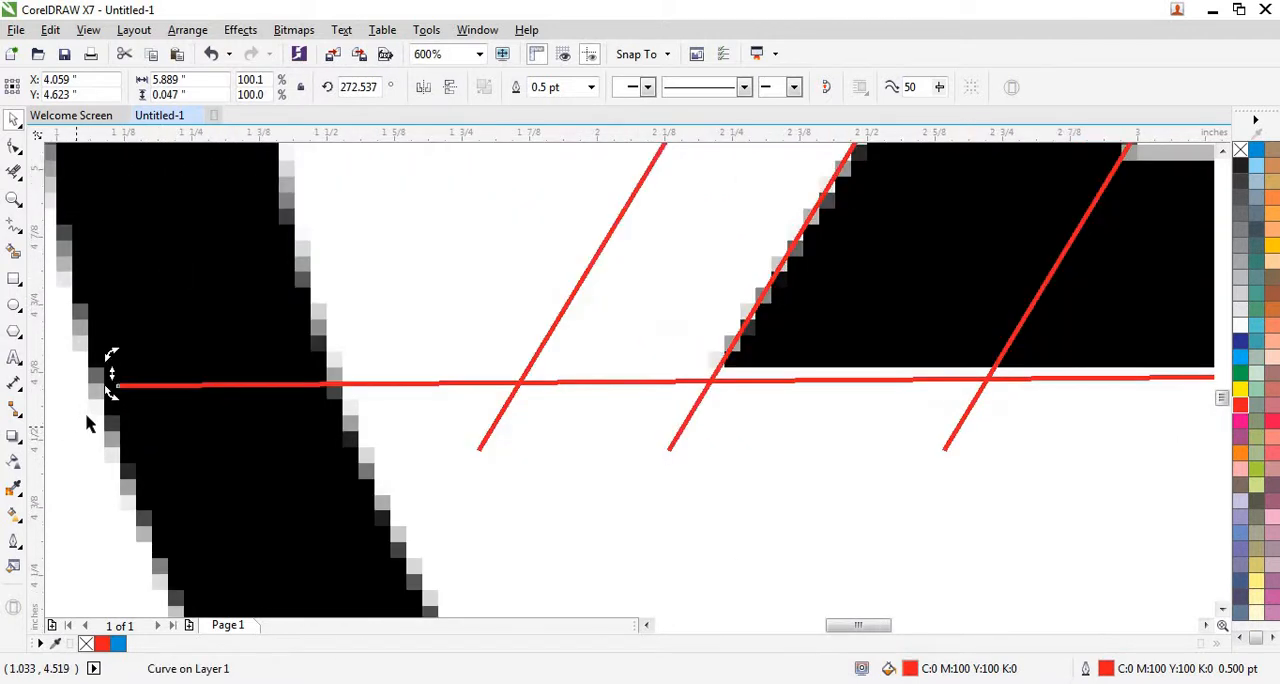
drag(111, 372, 112, 366)
scroll(111, 366, down, 2)
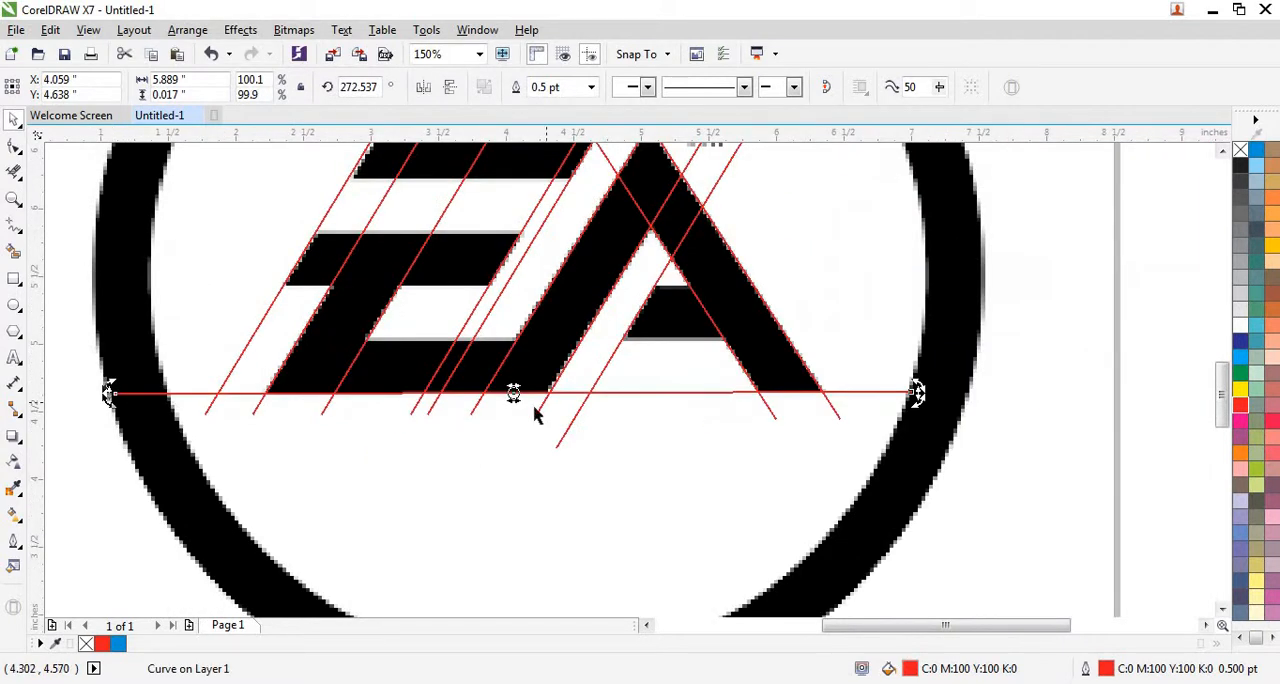
Copy the horizontal line that runs along the lettering's bottom edge.
scroll(549, 480, up, 1)
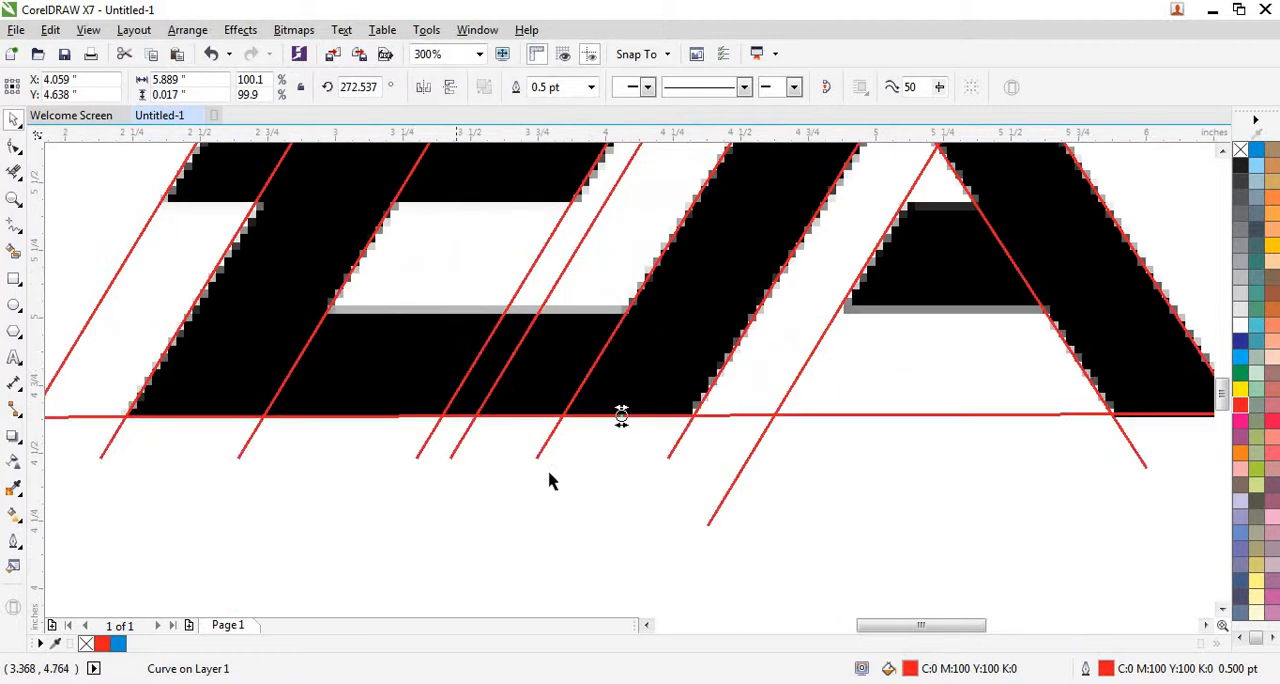
scroll(634, 443, down, 2)
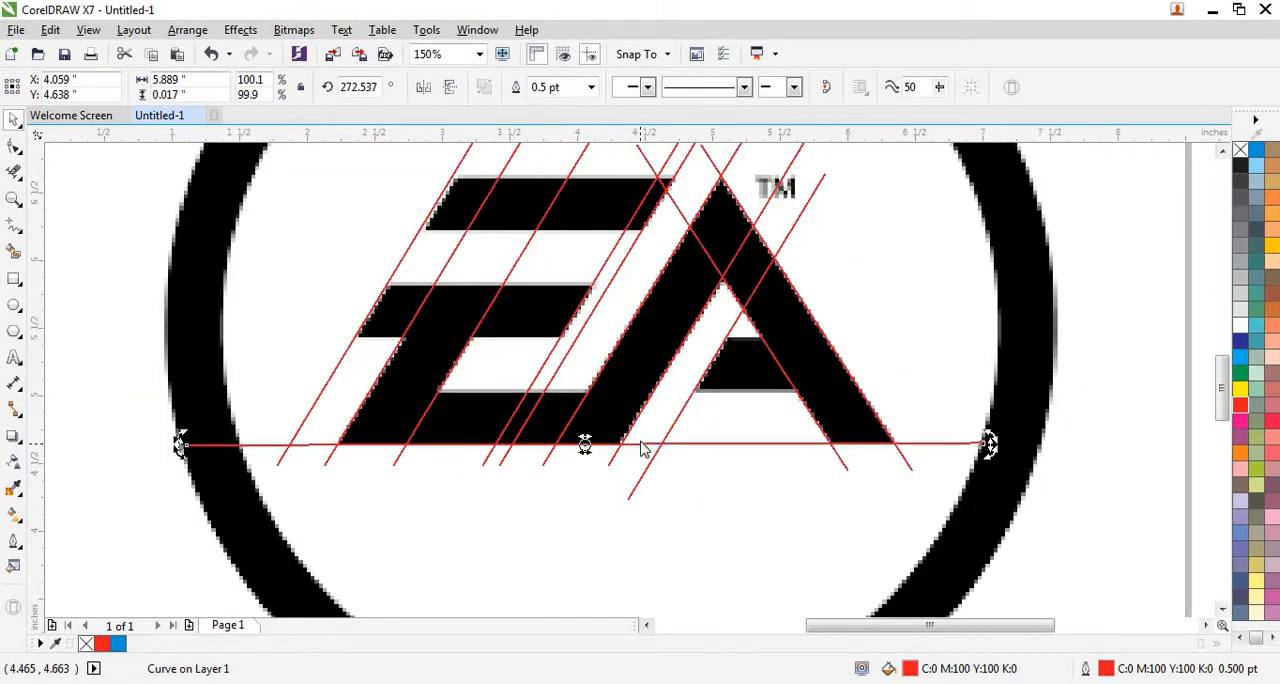
right_click(640, 448)
click(593, 447)
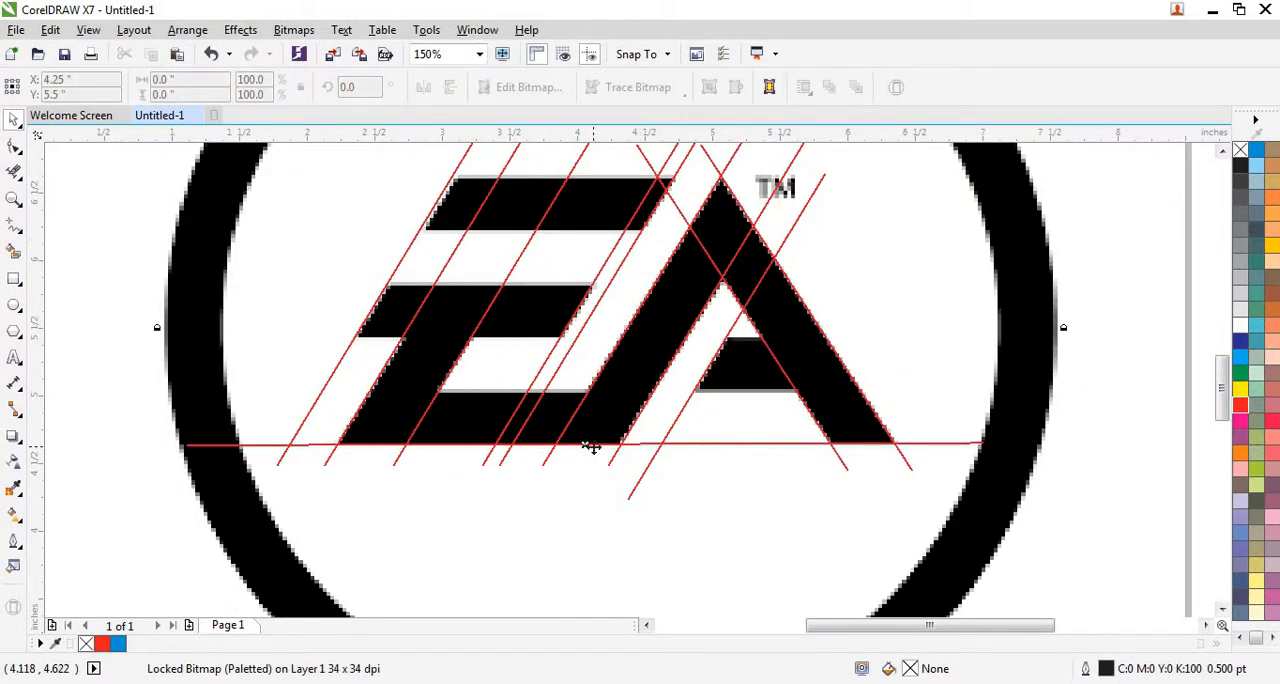
right_click(593, 447)
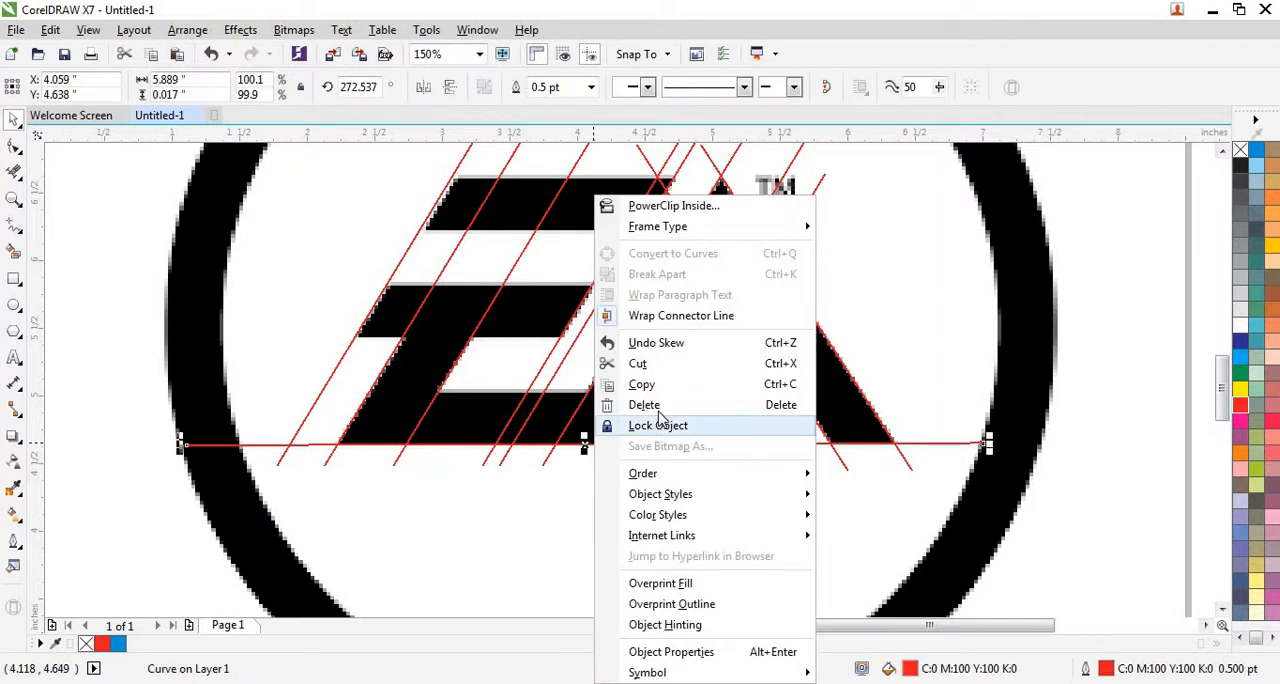
click(632, 425)
right_click(560, 513)
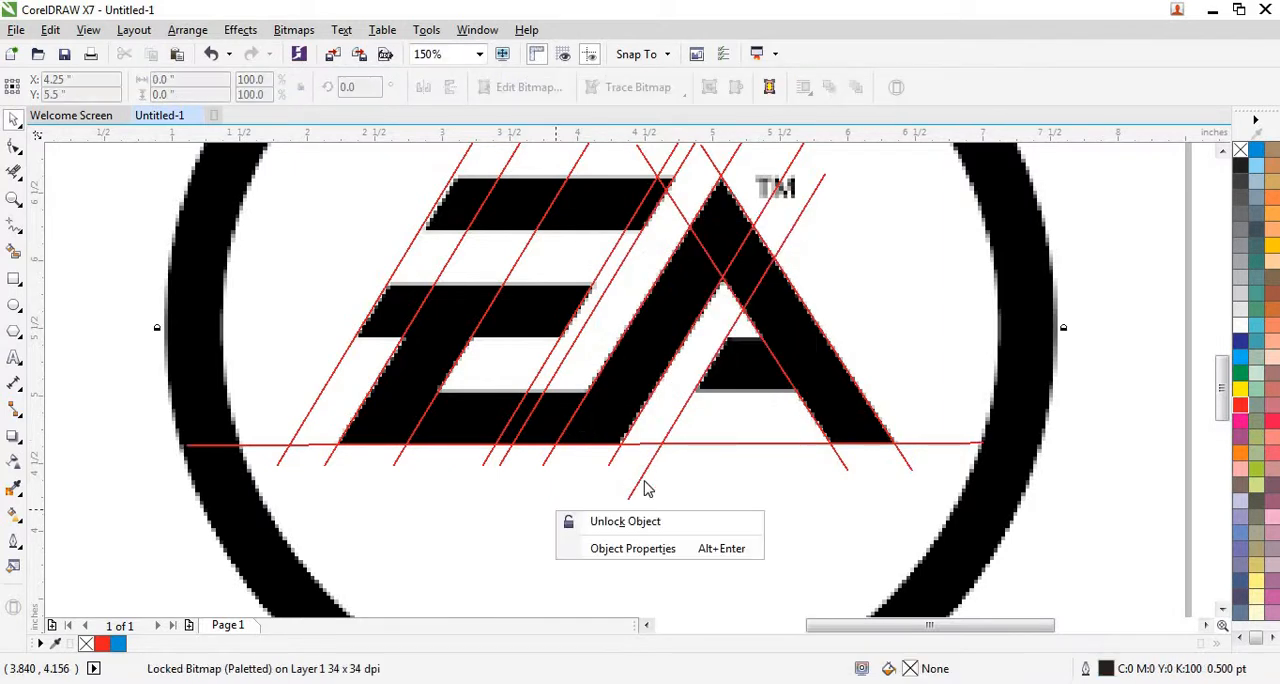
click(705, 452)
Paste a copy of the horizontal base line and move it to the upper edge of the E's bottom bar, at X 4.132, Y 5.038 inches.
scroll(705, 452, down, 2)
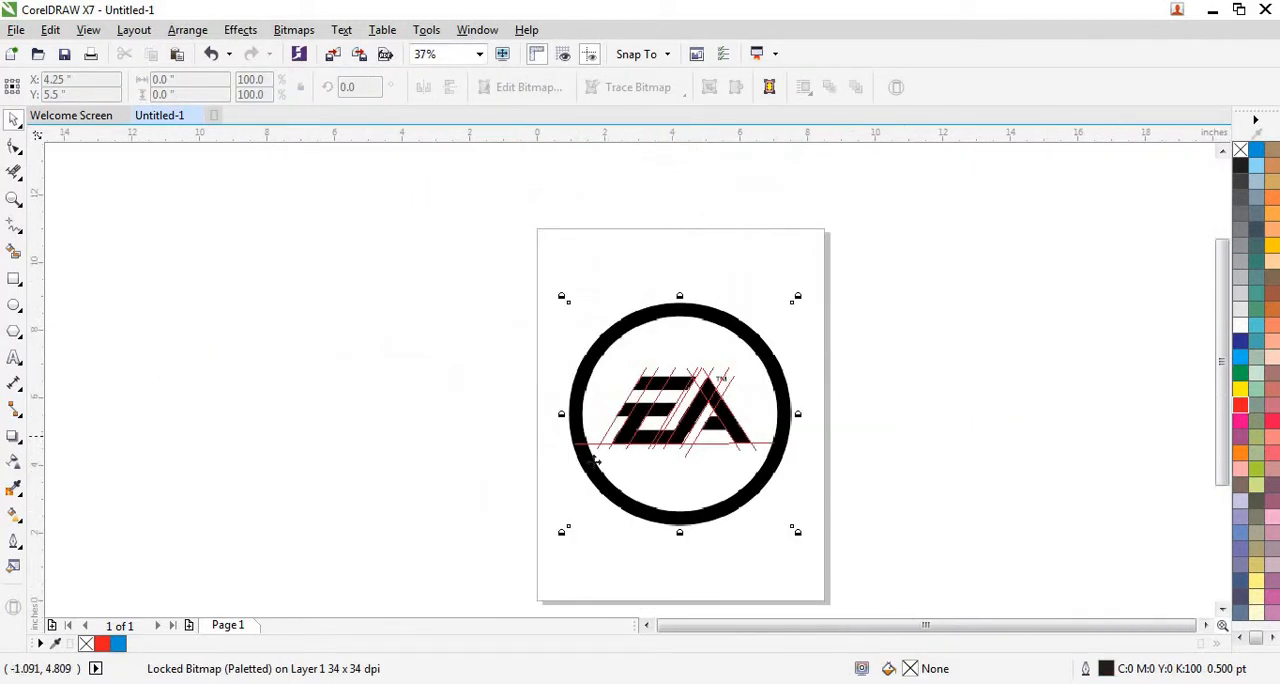
scroll(614, 463, up, 1)
right_click(280, 399)
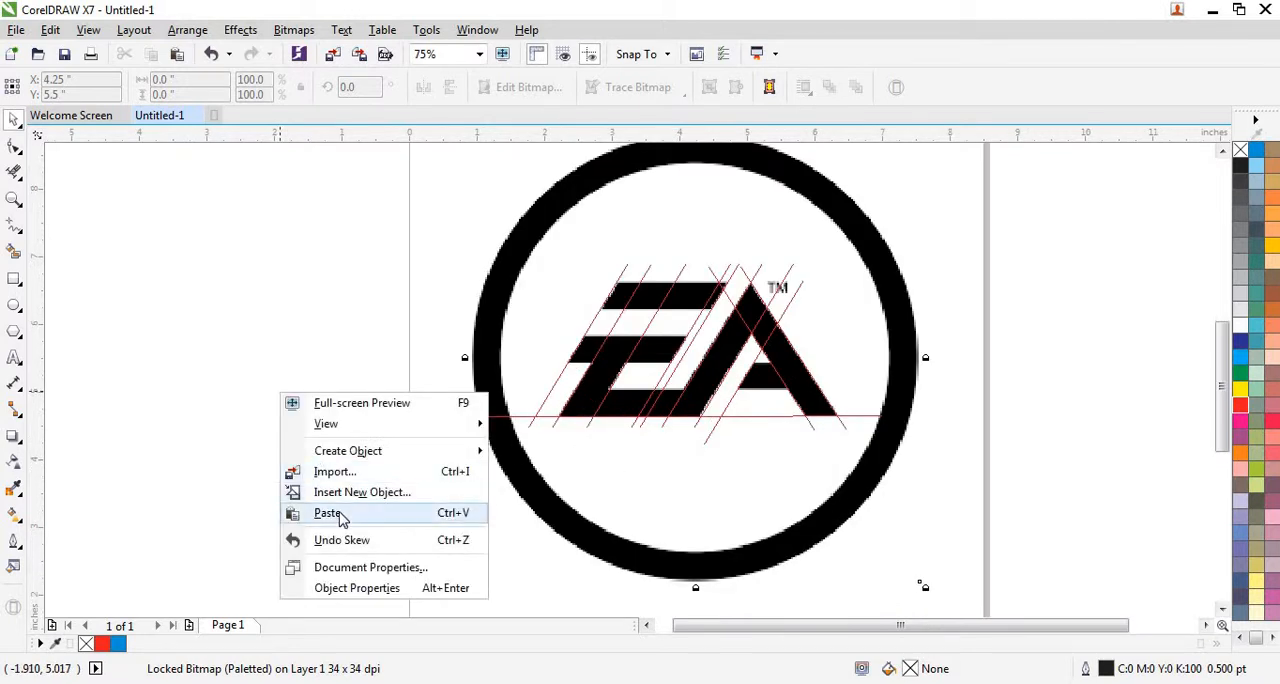
click(326, 512)
scroll(626, 417, up, 1)
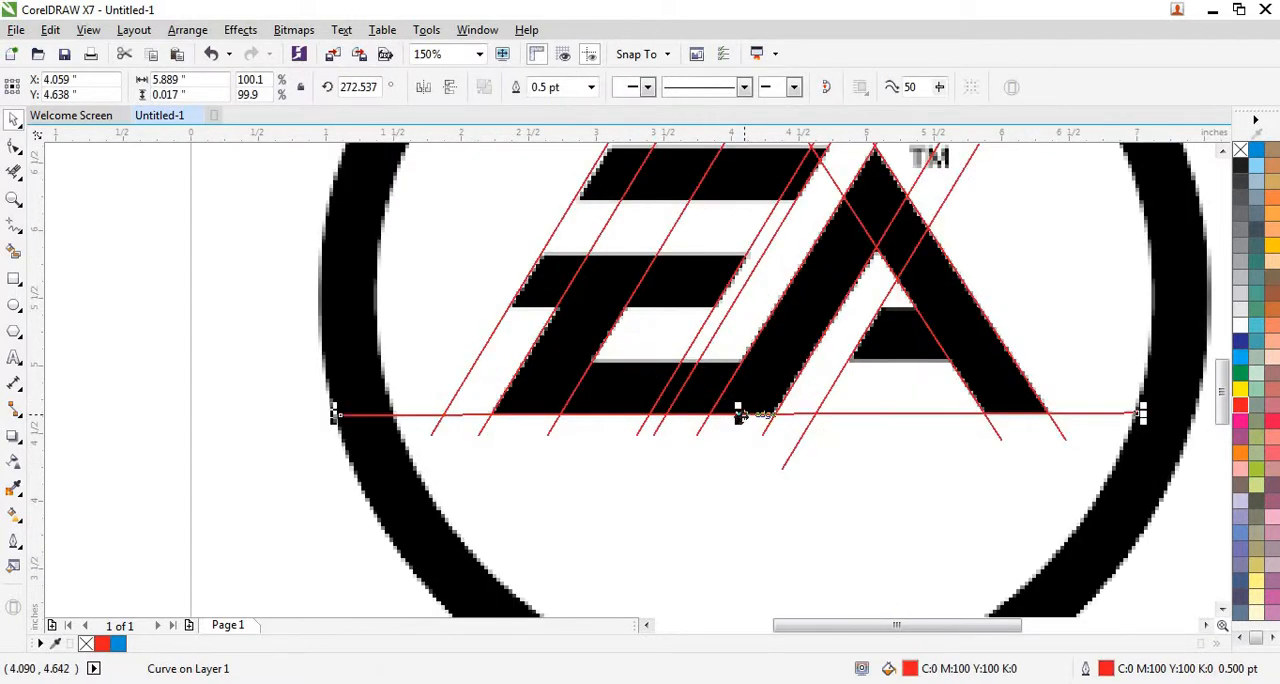
drag(743, 414, 748, 358)
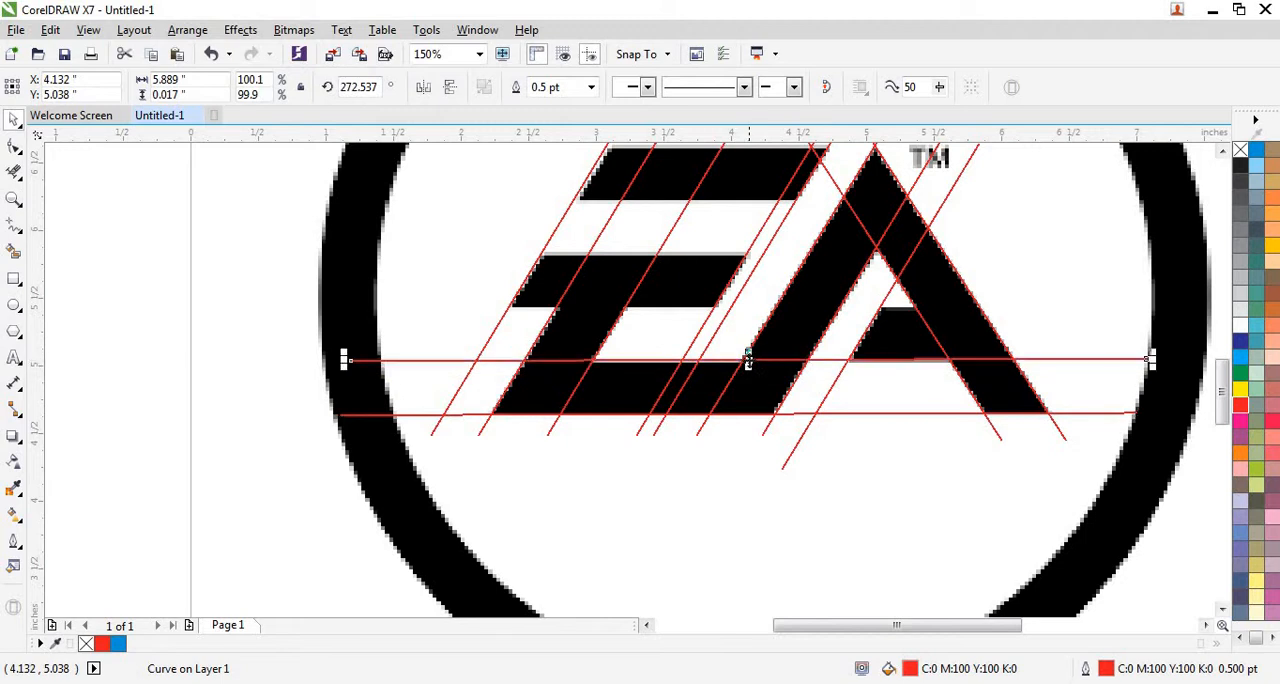
Paste another horizontal line and move it to the lower edge of the E's middle bar, at X 4.097, Y 5.427 inches.
right_click(113, 416)
click(162, 536)
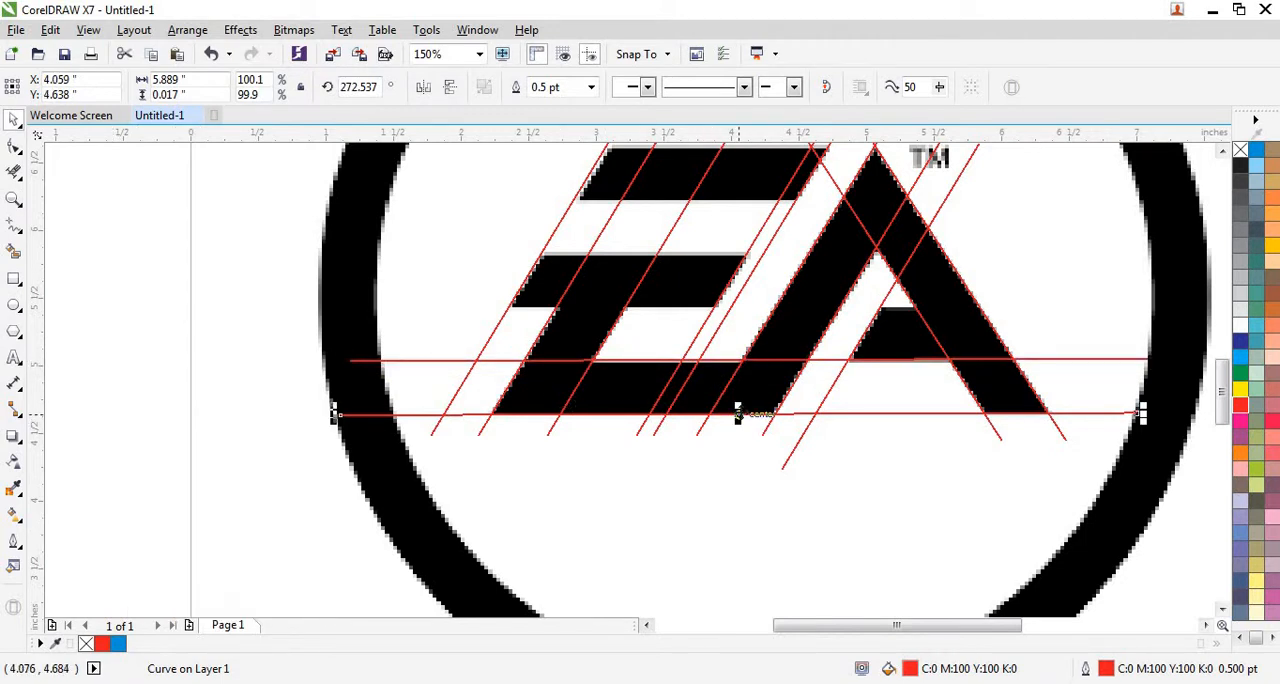
drag(738, 415, 743, 308)
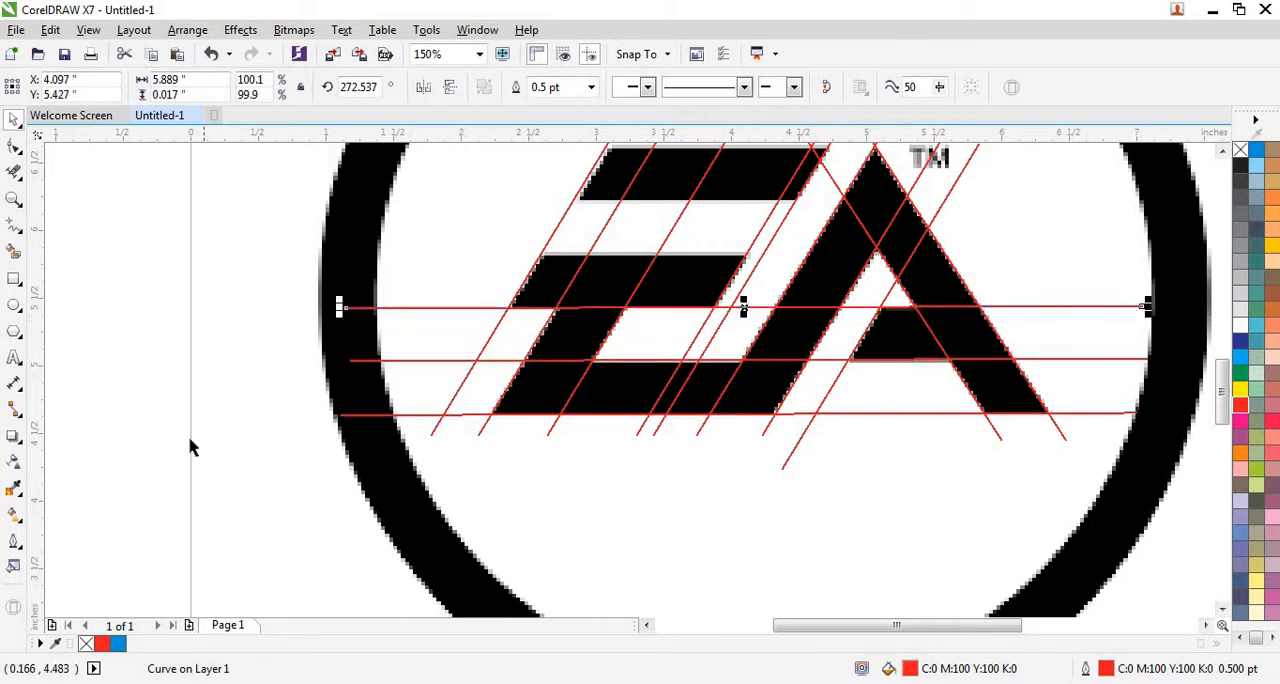
Paste another horizontal line and align it with the upper edge of the E's middle bar, at X 4.298, Y 5.823 inches.
right_click(148, 478)
click(150, 545)
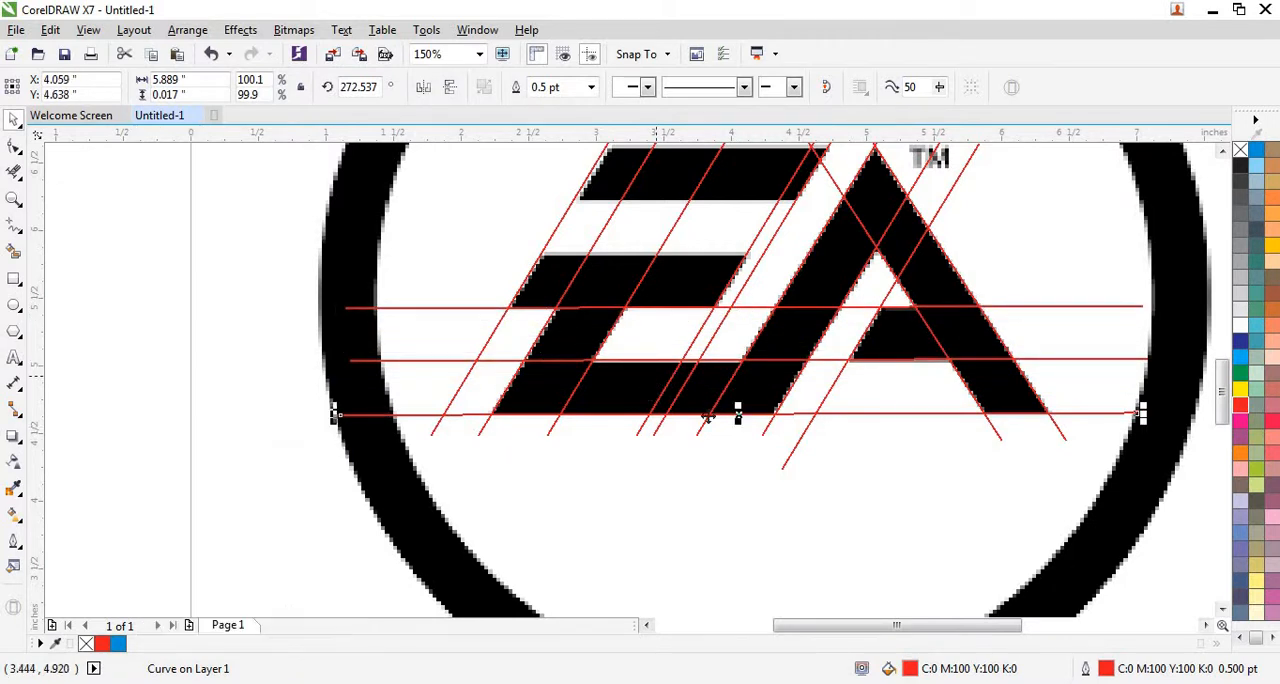
mouse_move(737, 413)
mouse_down()
mouse_move(776, 248)
mouse_move(763, 255)
mouse_up()
scroll(766, 255, up, 3)
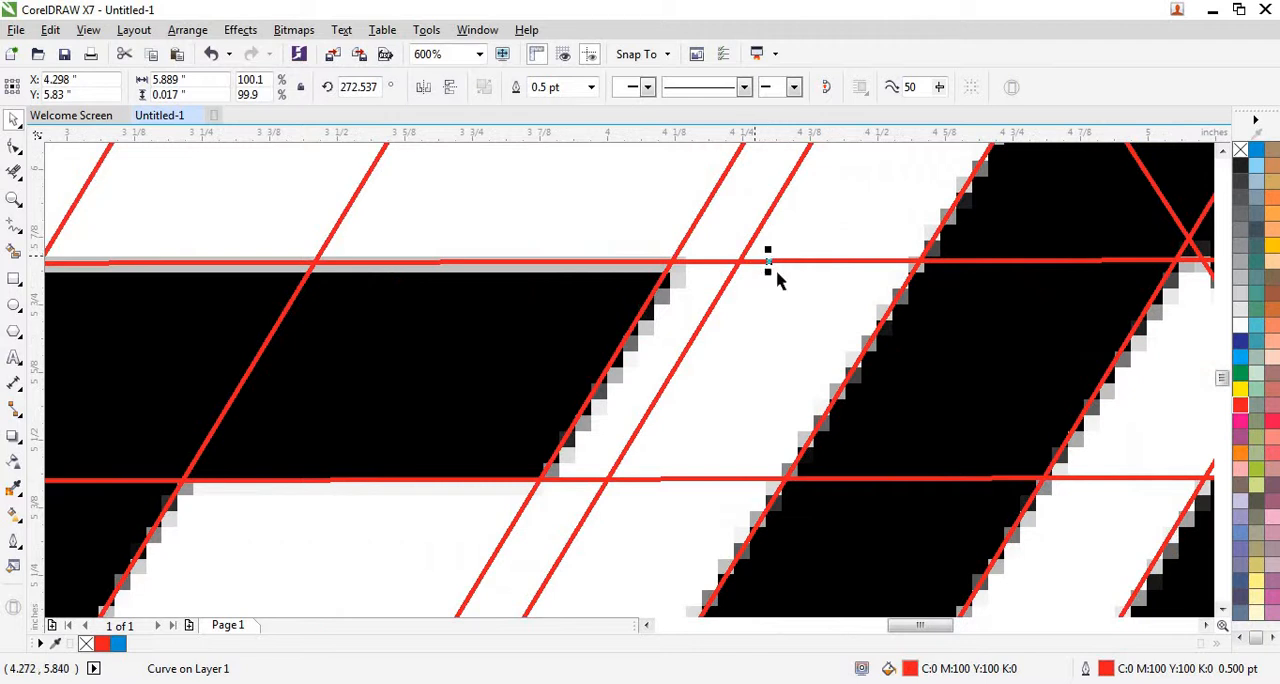
drag(768, 262, 766, 268)
scroll(766, 261, up, 2)
scroll(769, 263, down, 3)
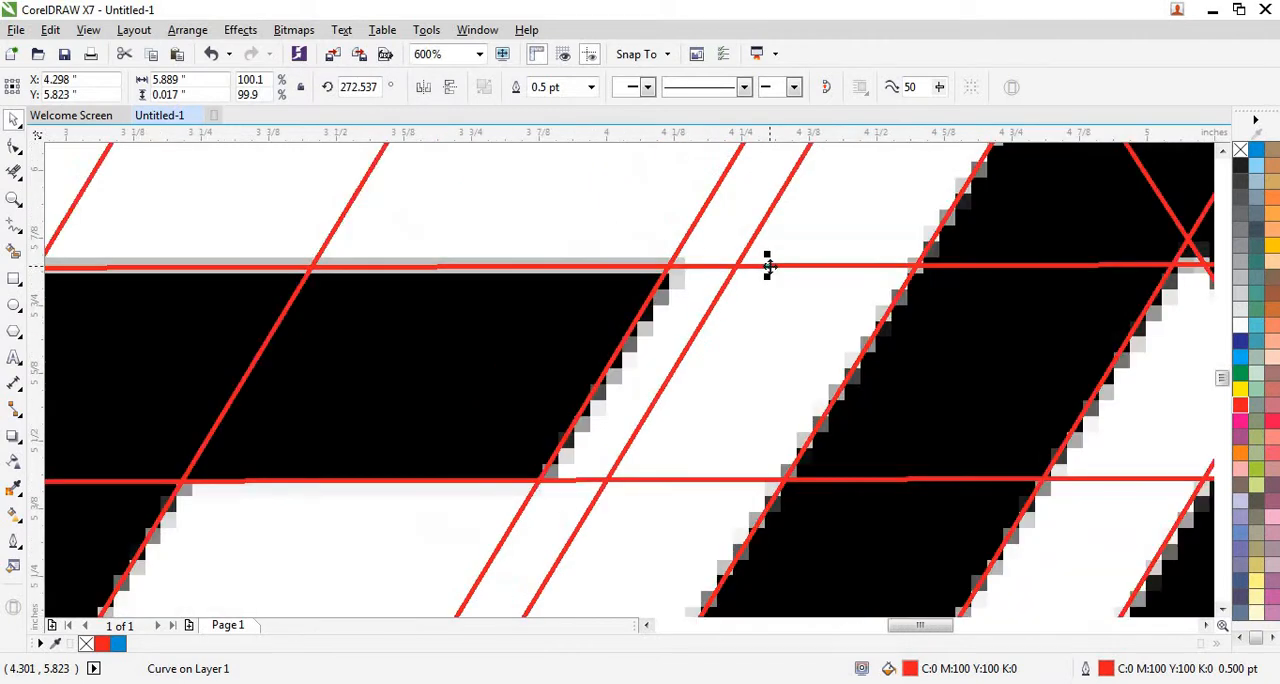
scroll(742, 305, down, 1)
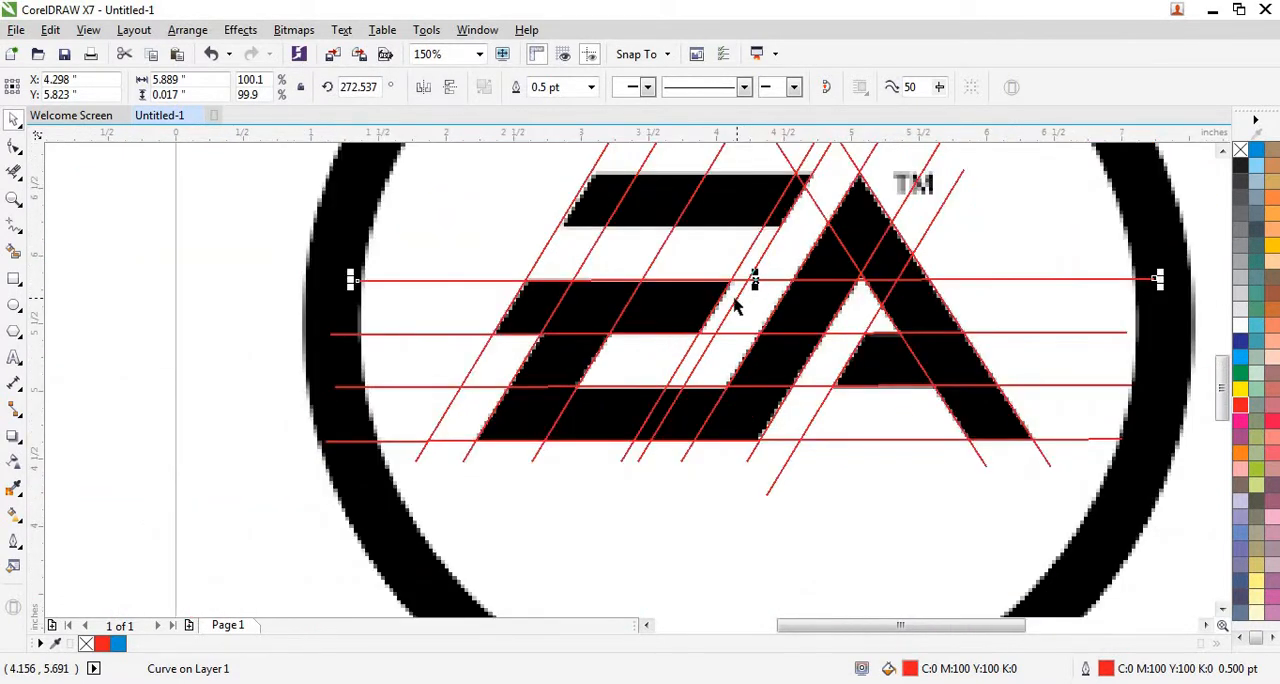
Paste another horizontal line and move it to the lower edge of the E's top bar, at X 4.274, Y 6.218 inches.
scroll(735, 306, down, 1)
right_click(309, 339)
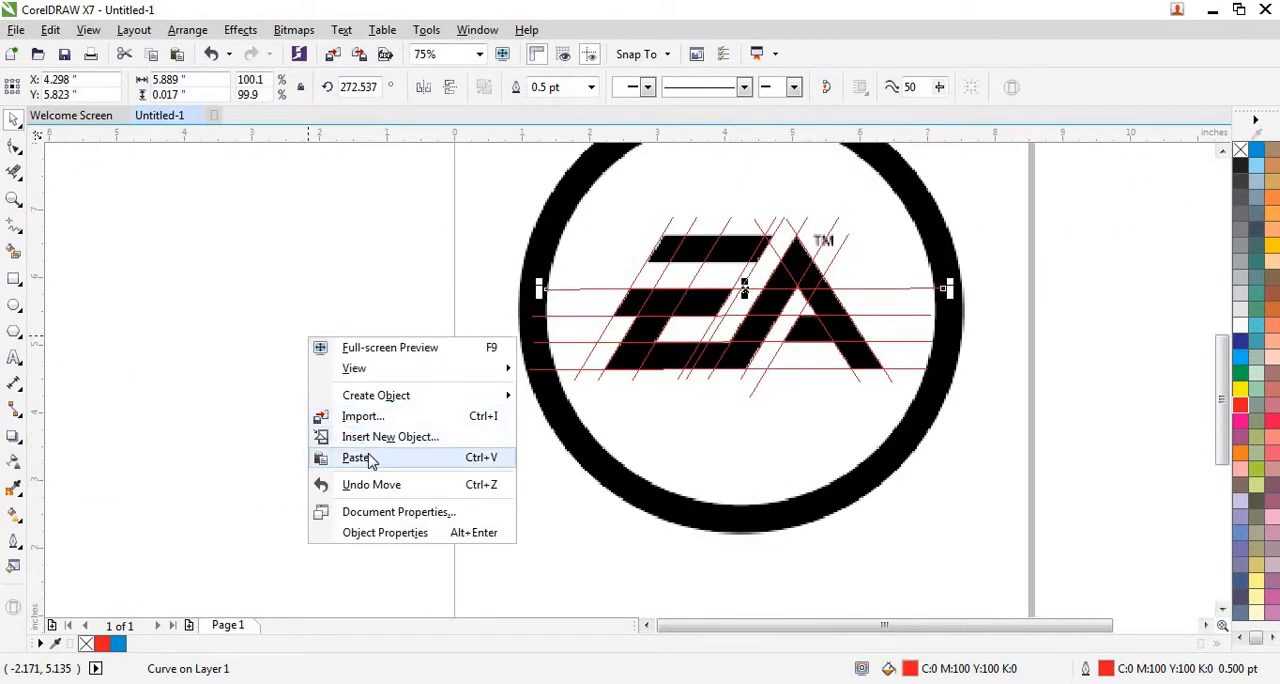
click(356, 457)
scroll(735, 270, up, 1)
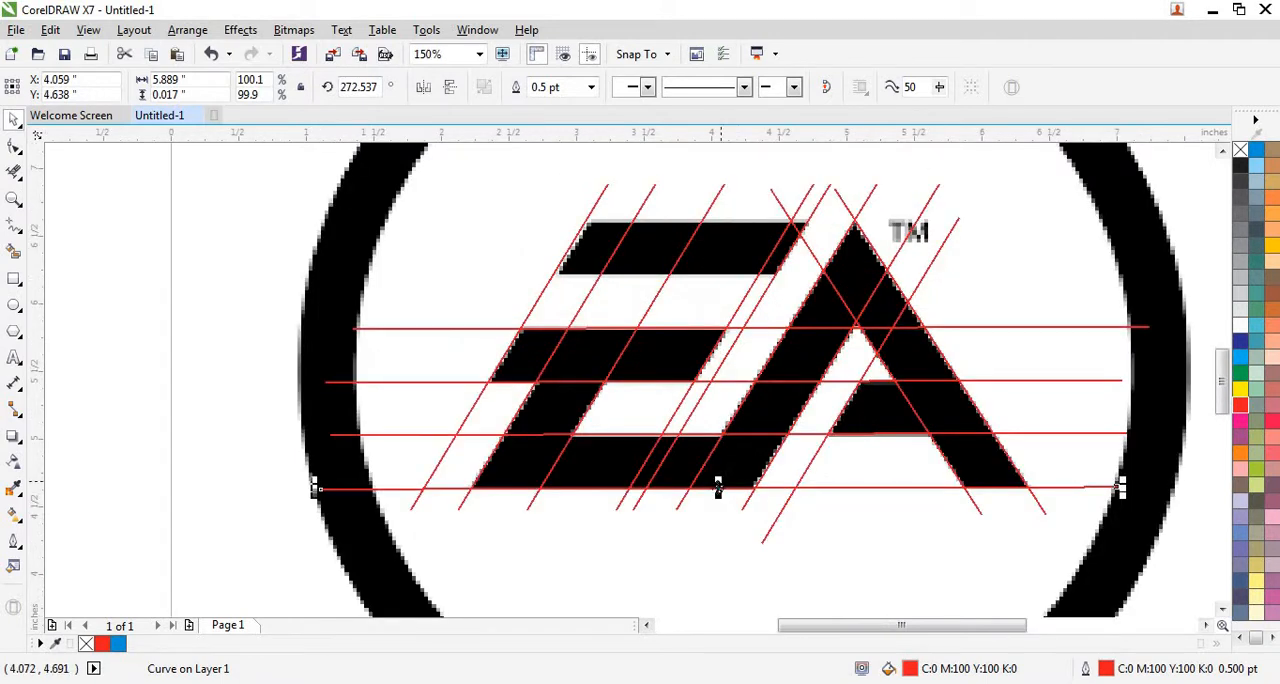
drag(723, 426, 749, 273)
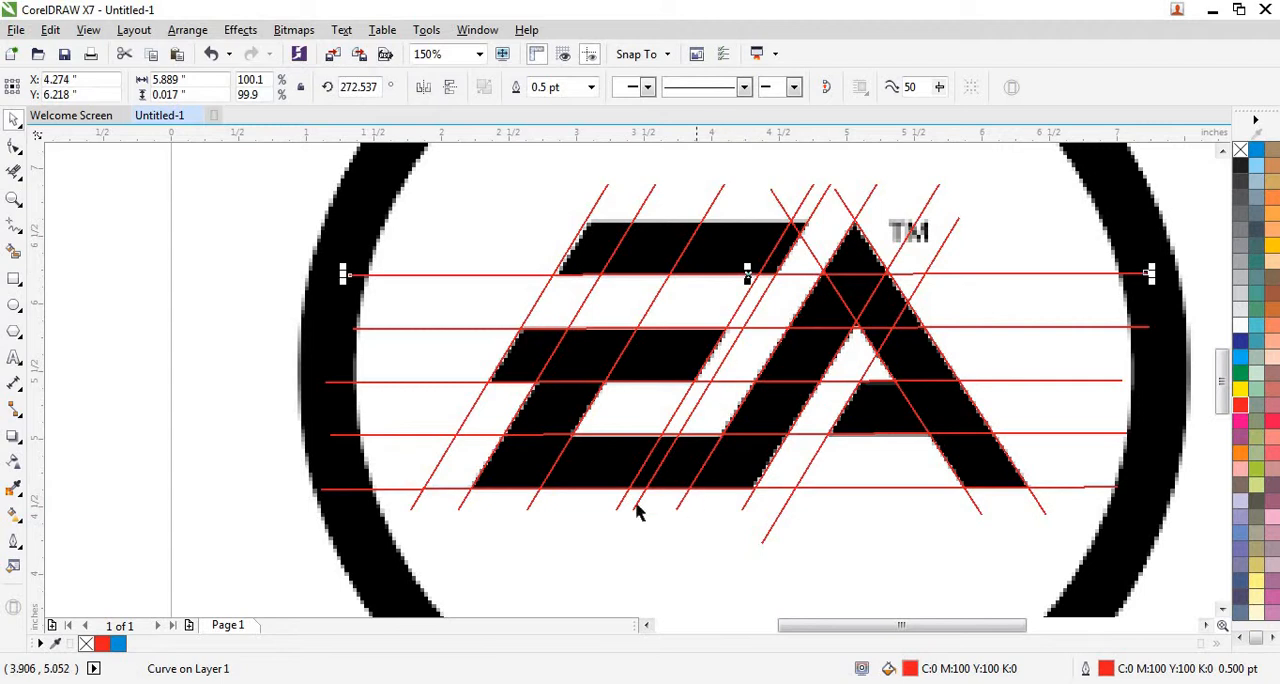
Paste another horizontal line and align it with the upper edge of the E's top bar, at X 4.441, Y 6.61 inches.
right_click(182, 543)
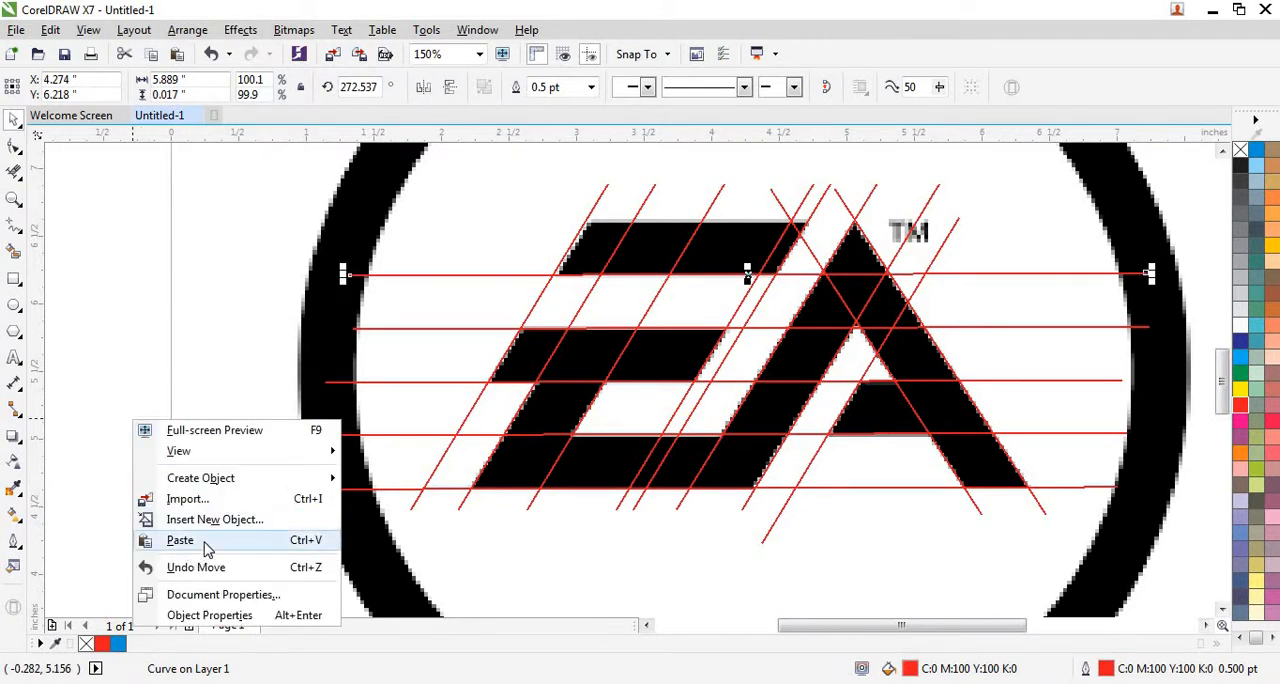
click(203, 538)
drag(717, 490, 771, 221)
scroll(700, 220, up, 5)
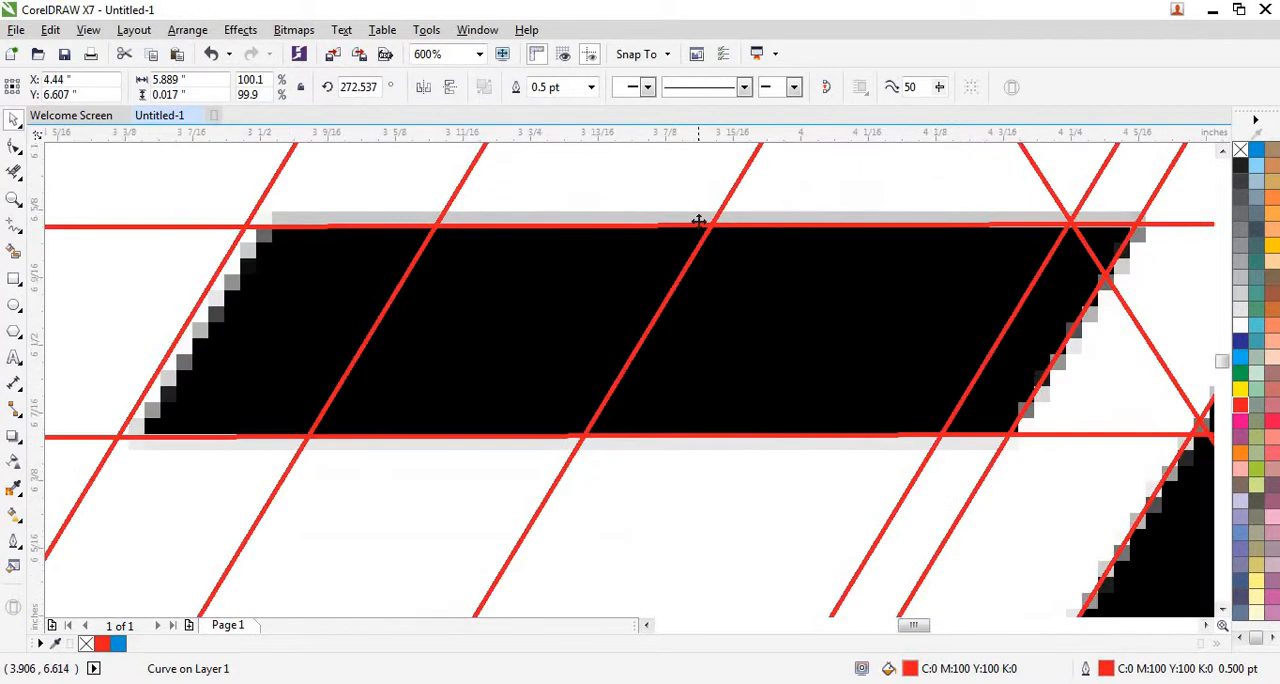
scroll(612, 265, down, 4)
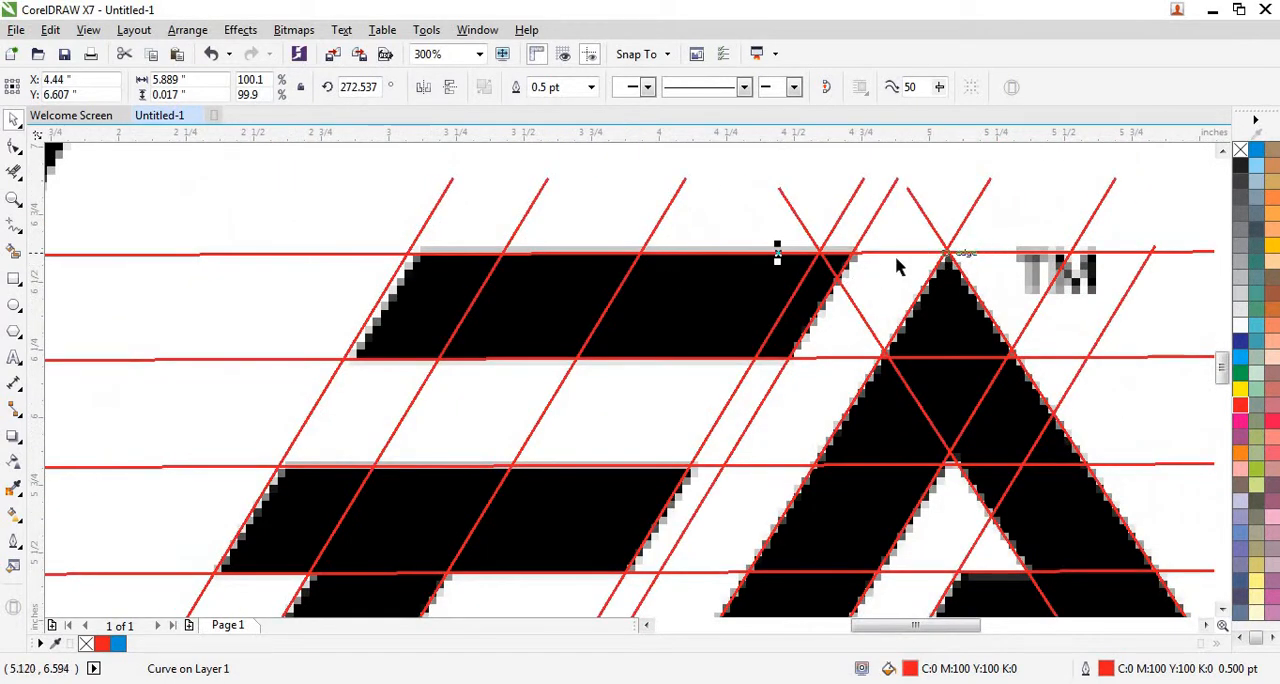
scroll(881, 262, up, 2)
scroll(893, 246, up, 2)
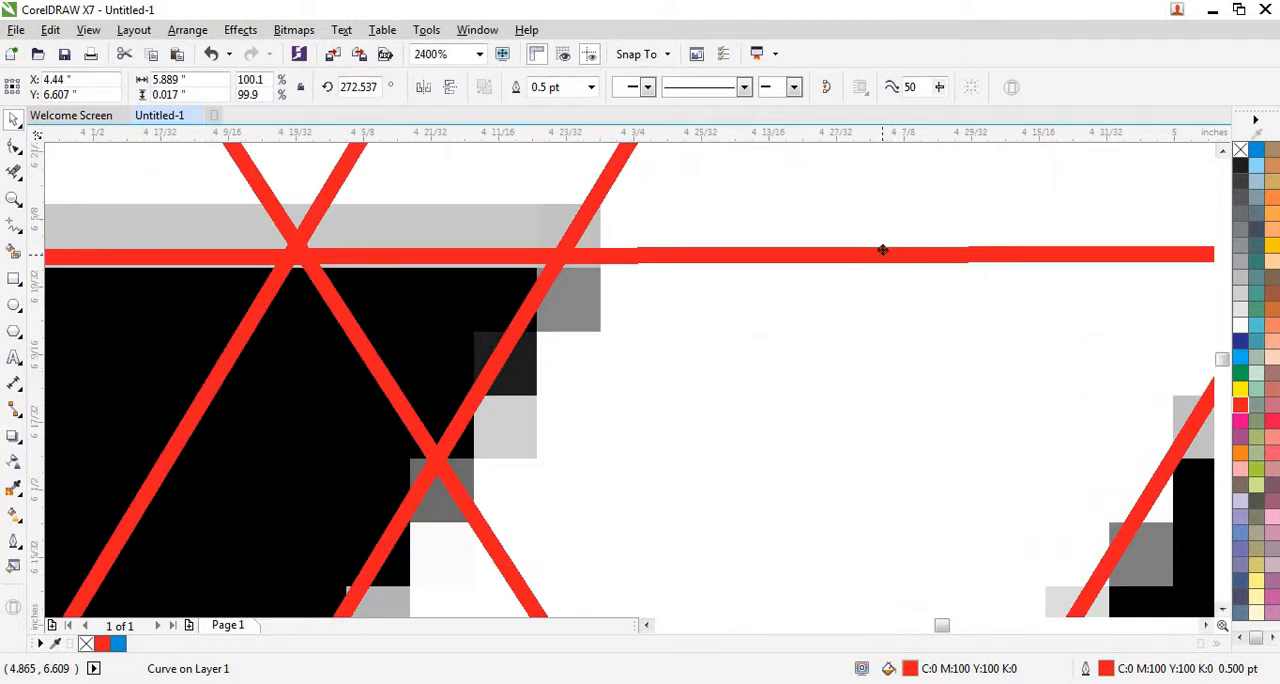
drag(882, 250, 871, 246)
scroll(871, 246, down, 4)
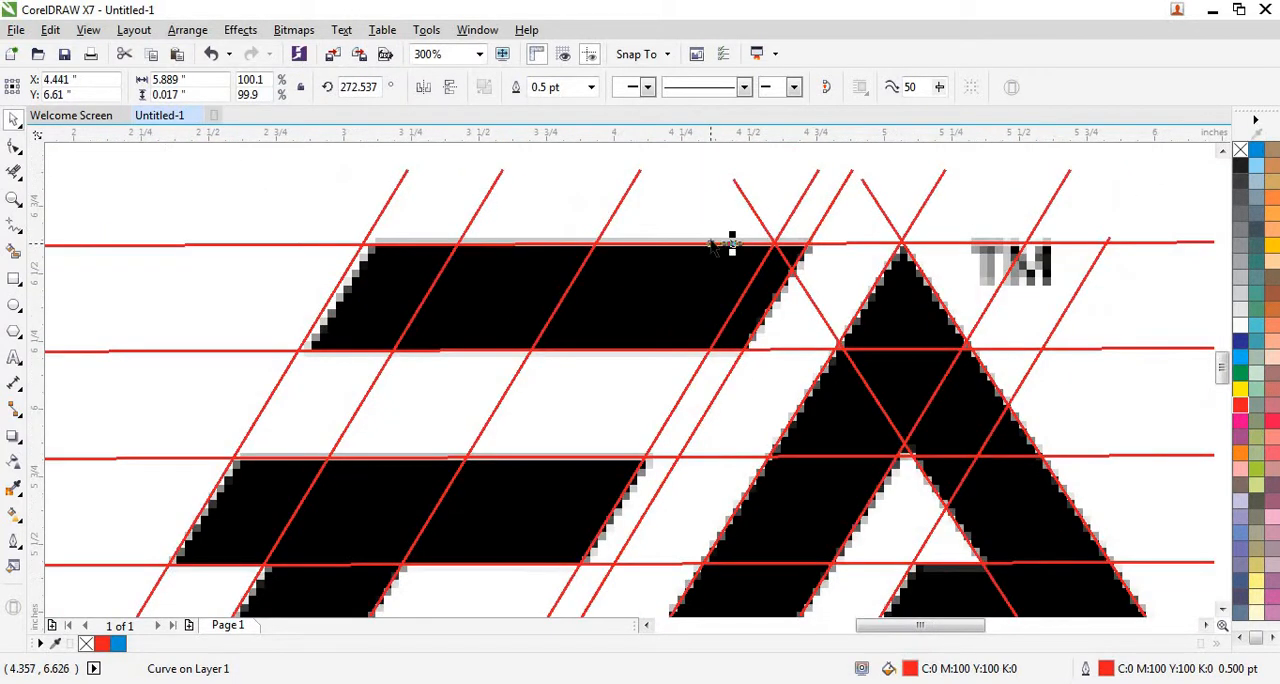
scroll(626, 241, down, 2)
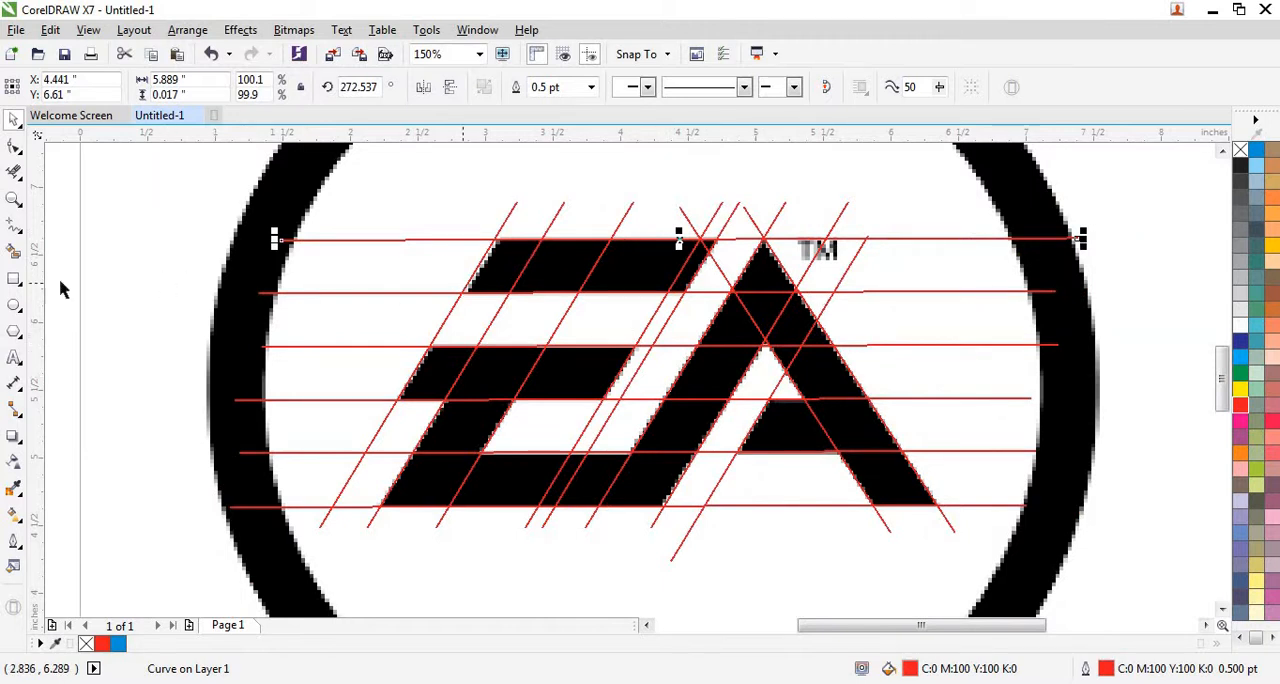
Use Virtual Segment Delete to remove the slanted guide-line segments crossing the inside of the E's top bar.
click(14, 172)
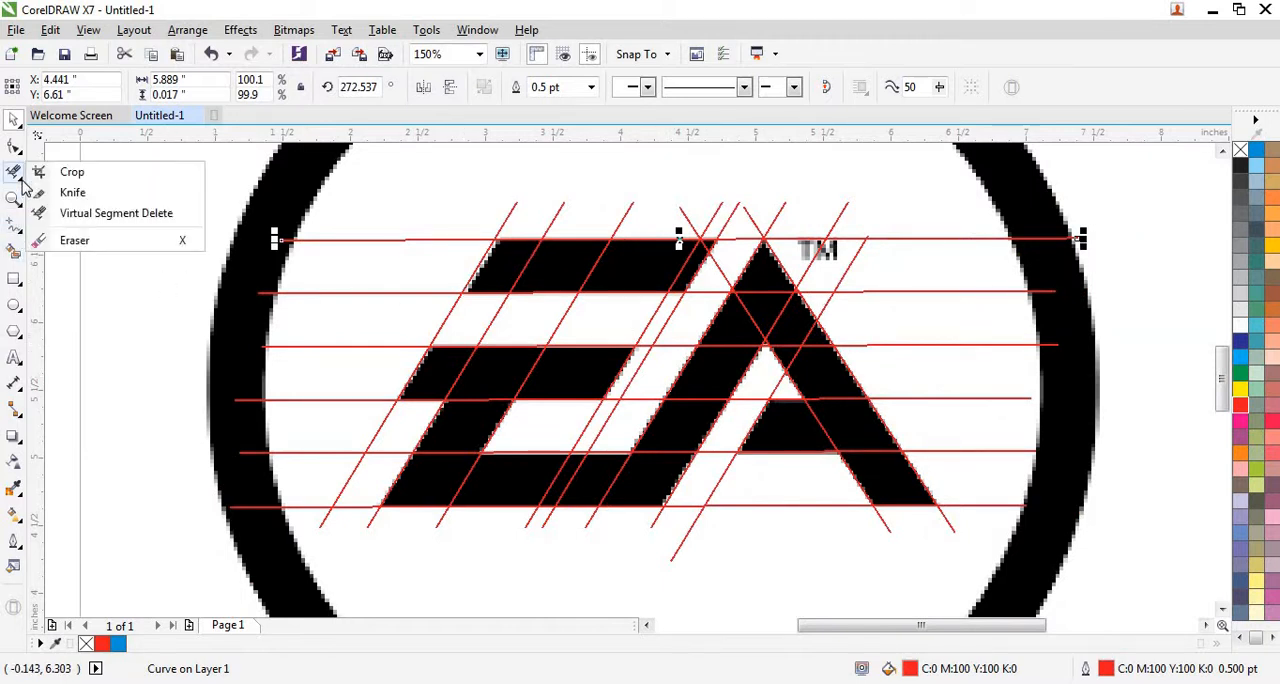
click(134, 210)
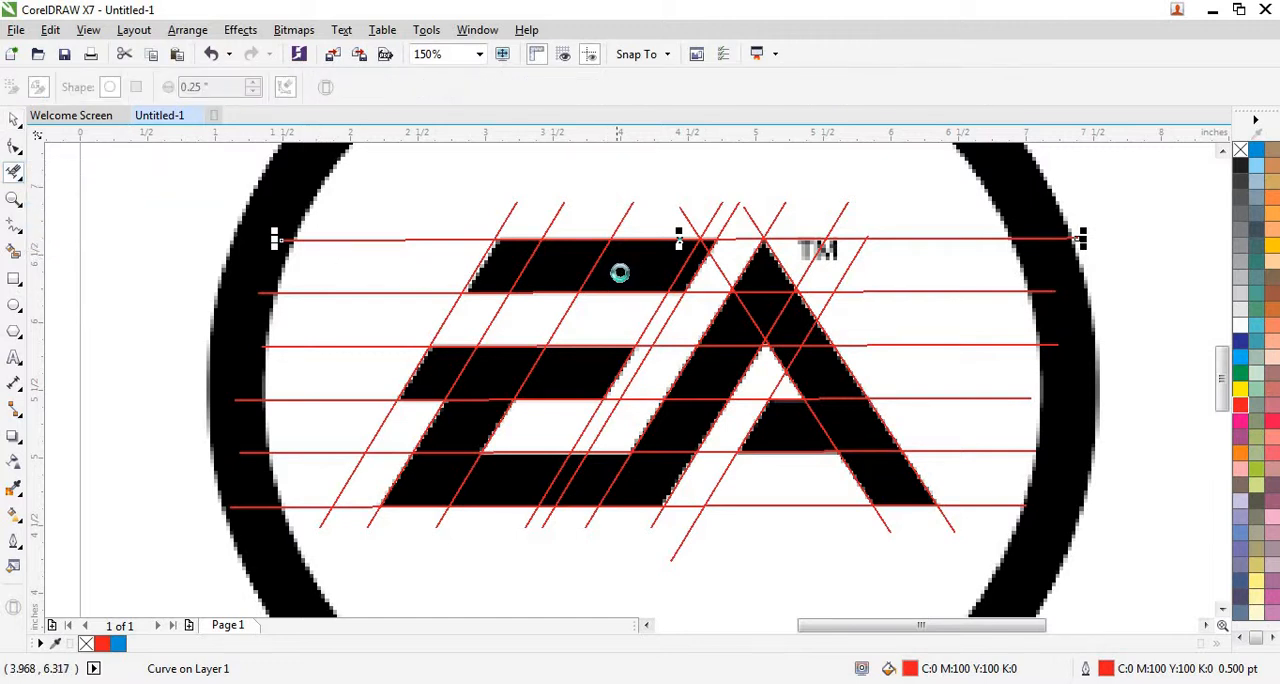
scroll(678, 237, up, 2)
drag(414, 241, 770, 247)
scroll(790, 208, up, 4)
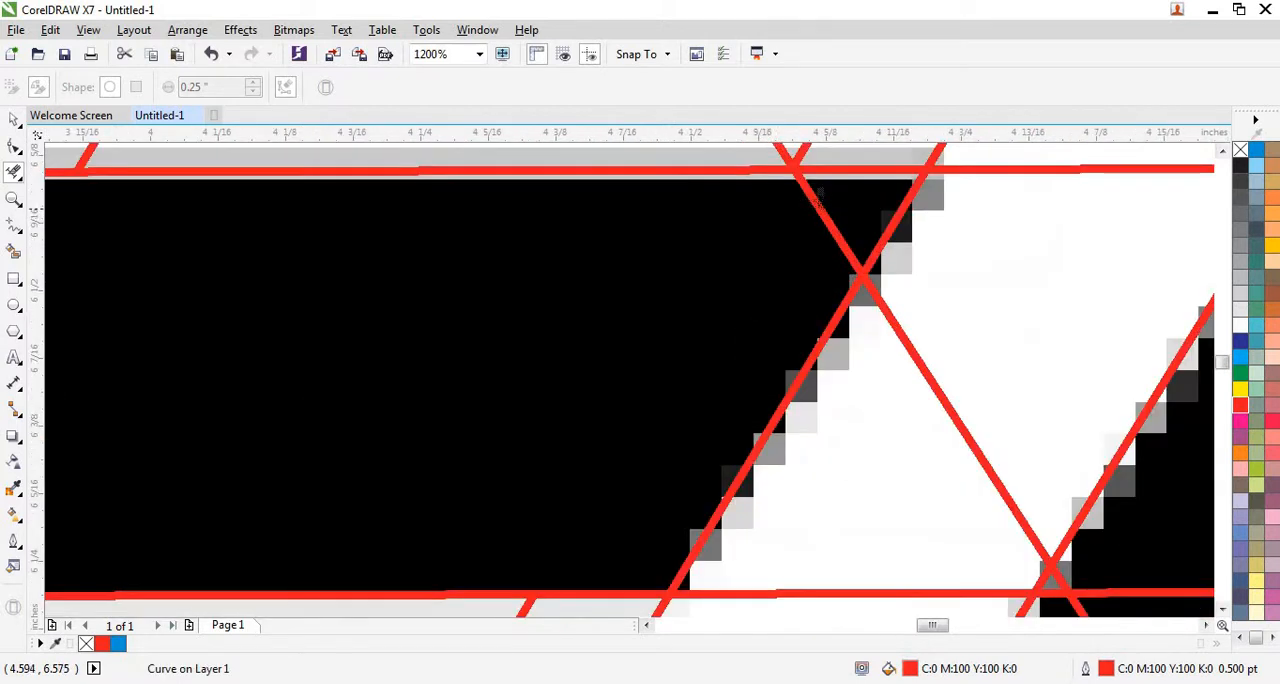
click(815, 212)
scroll(815, 212, down, 4)
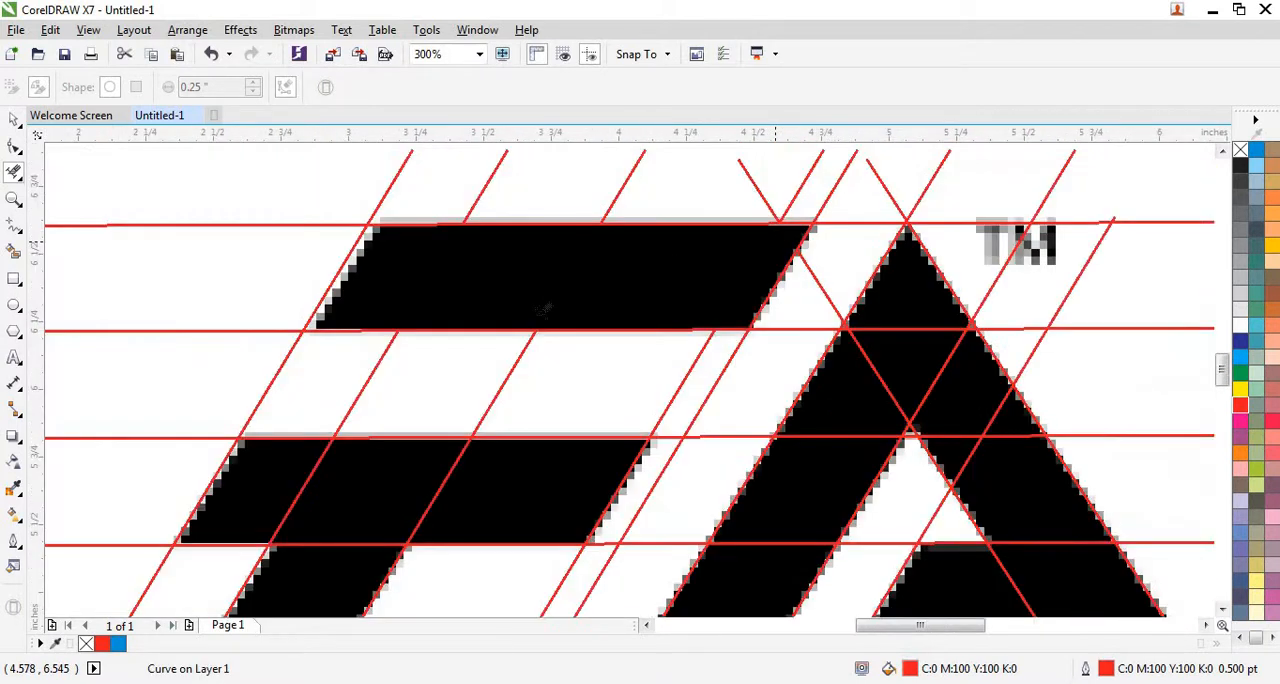
Delete the slanted segments inside the E's middle bar and the horizontal segments crossing the stem below it.
scroll(588, 296, down, 3)
scroll(410, 360, up, 3)
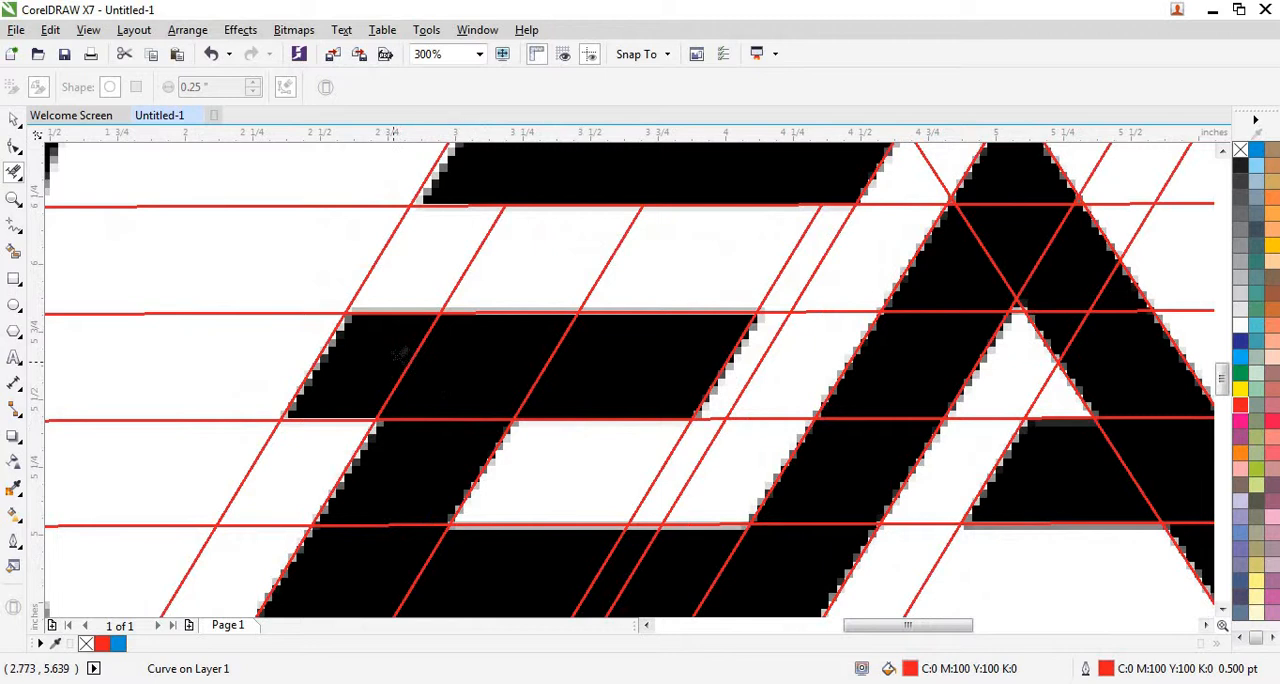
drag(391, 359, 606, 361)
scroll(412, 474, up, 2)
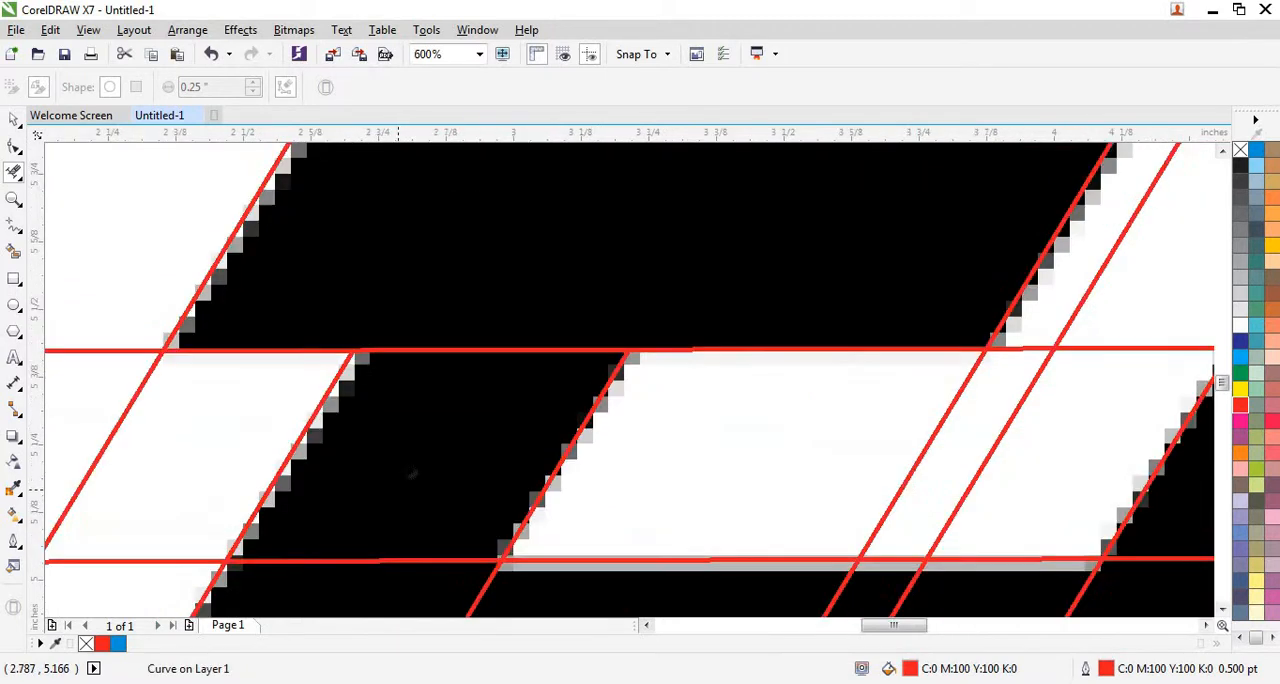
drag(446, 334, 410, 570)
Delete the slanted guide-line segments crossing the inside of the E's bottom bar.
scroll(425, 400, down, 4)
scroll(312, 385, up, 4)
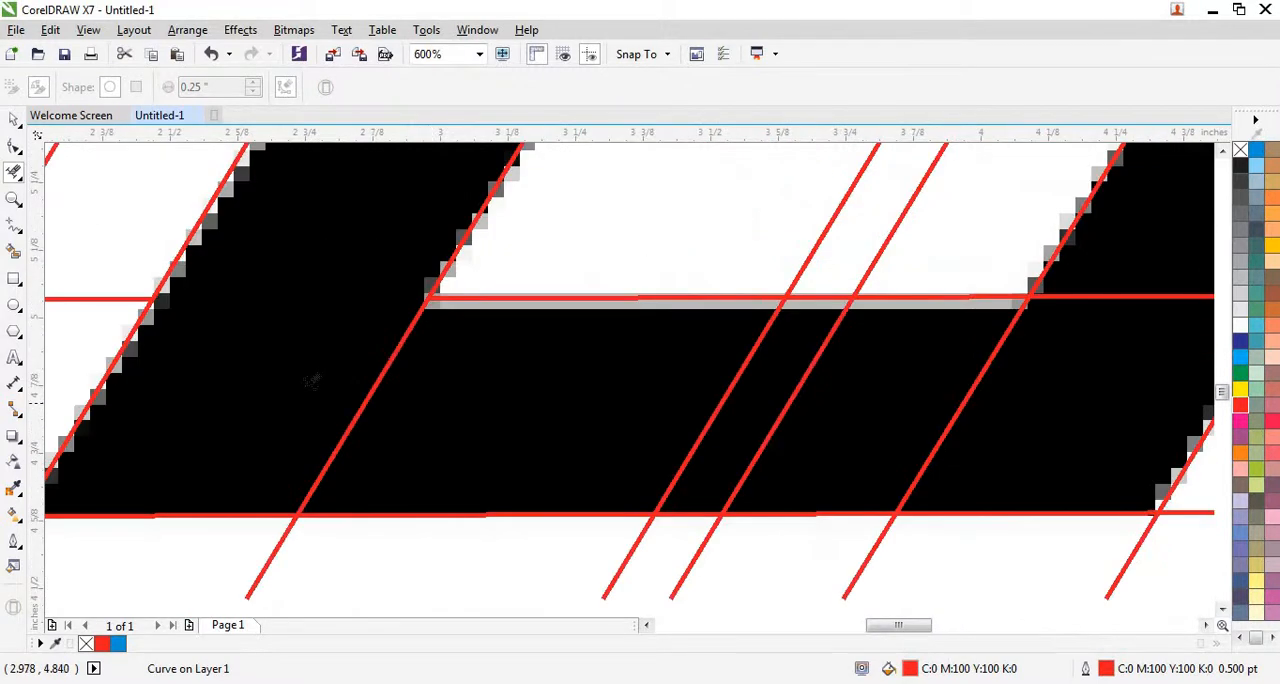
drag(303, 388, 1012, 392)
scroll(399, 362, down, 2)
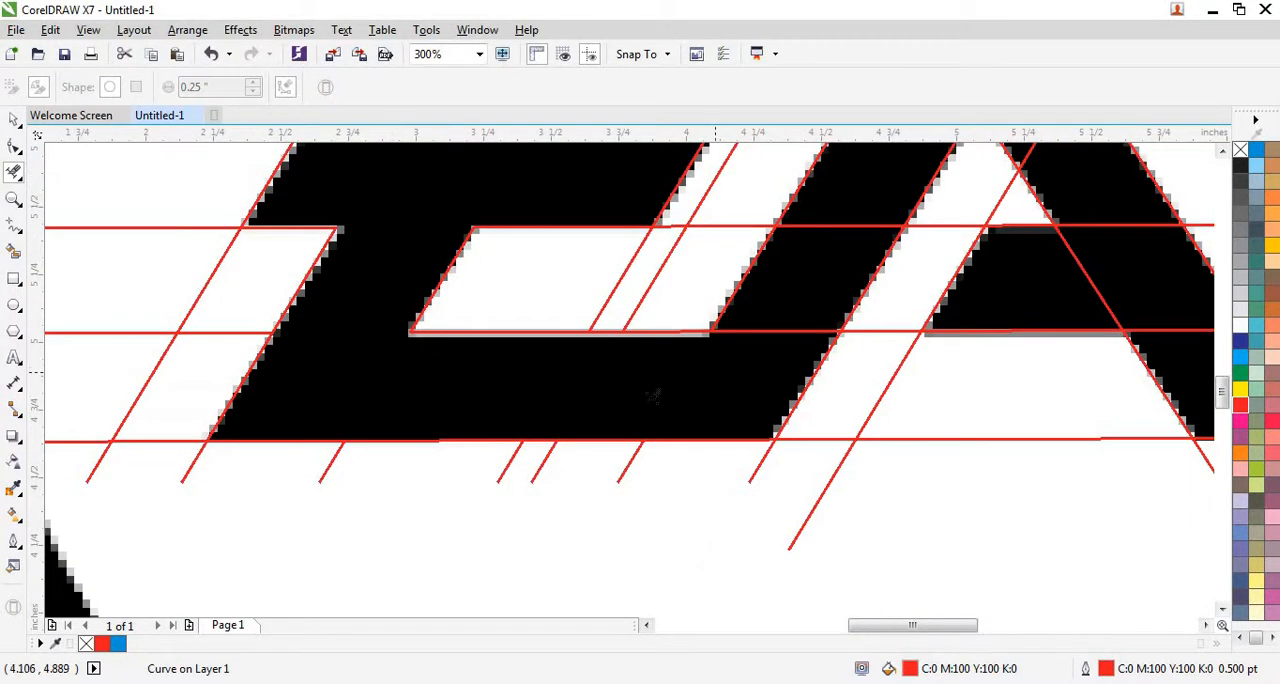
Delete the horizontal guide-line segments crossing the inside of the A's left leg.
scroll(653, 395, down, 3)
scroll(656, 418, up, 3)
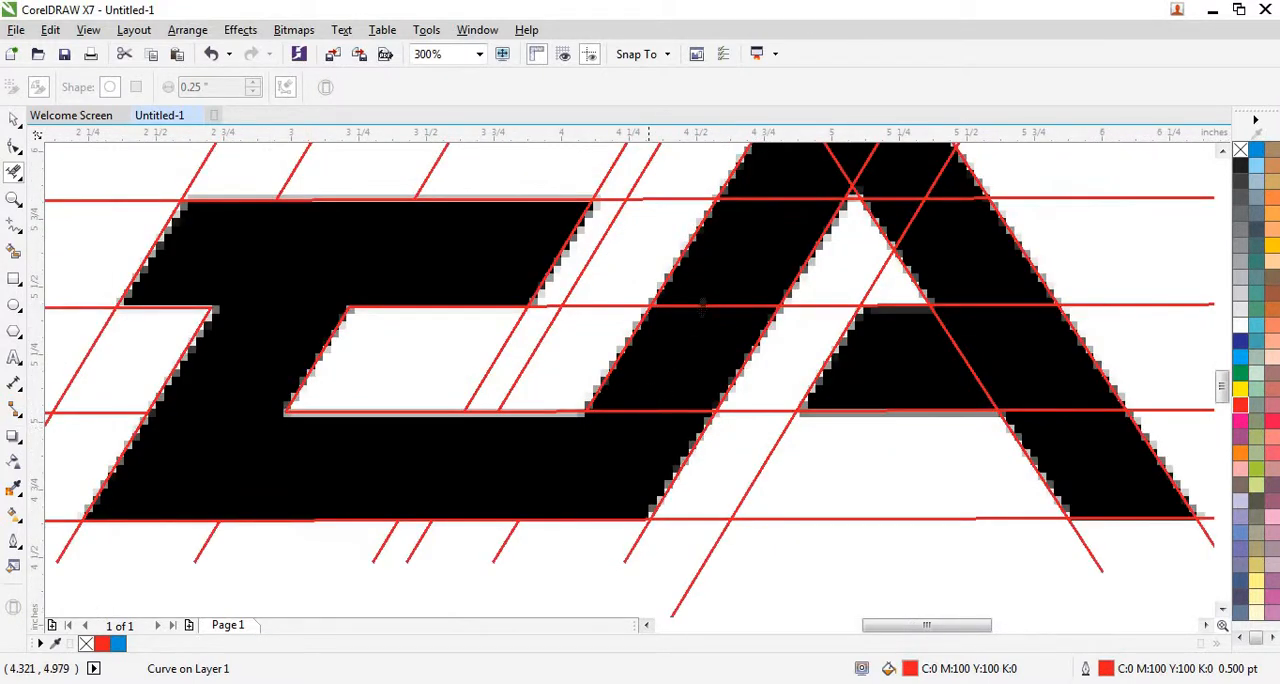
drag(649, 428, 667, 363)
scroll(760, 249, up, 1)
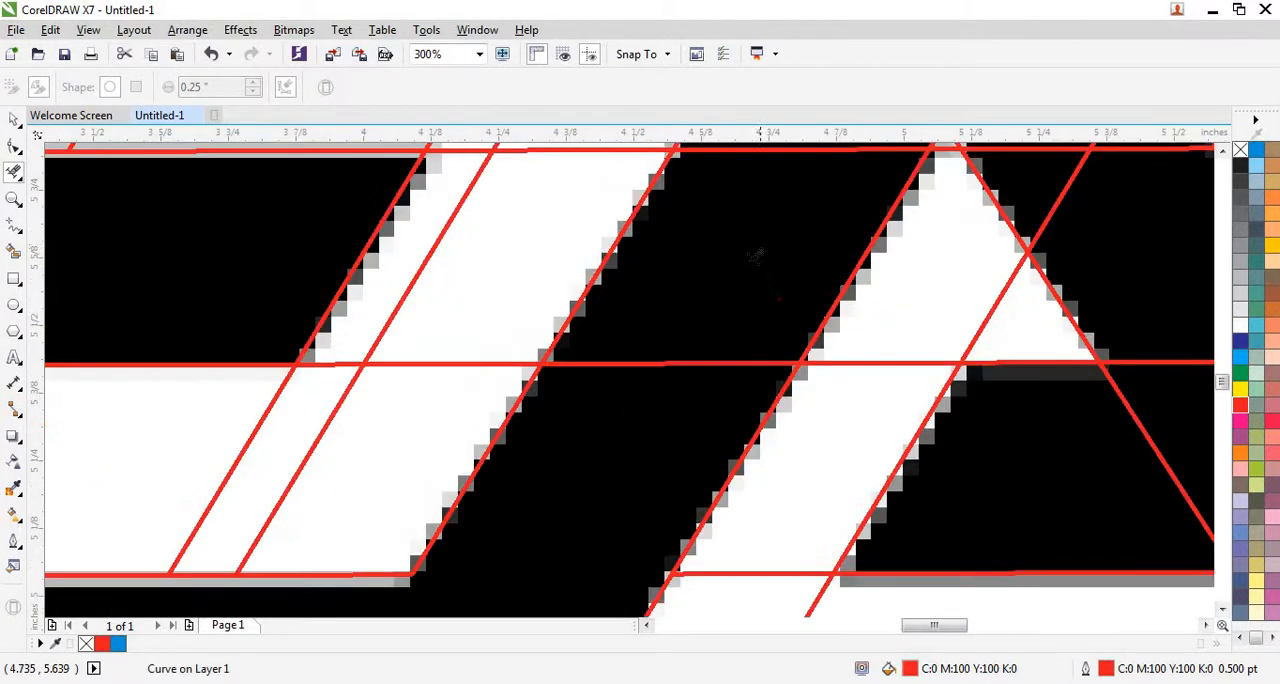
scroll(604, 436, down, 1)
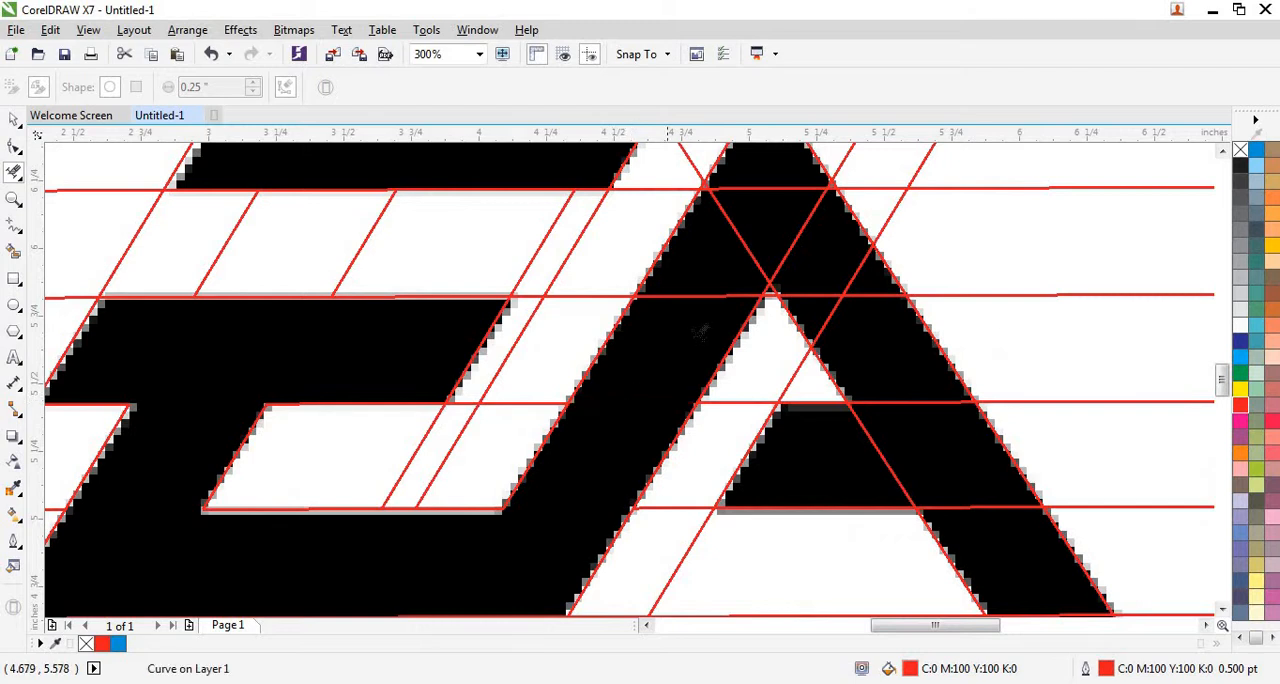
drag(698, 332, 704, 288)
Delete the slanted and horizontal guide-line segments crossing the inside of the A's upper part, above its inner opening.
scroll(806, 200, up, 1)
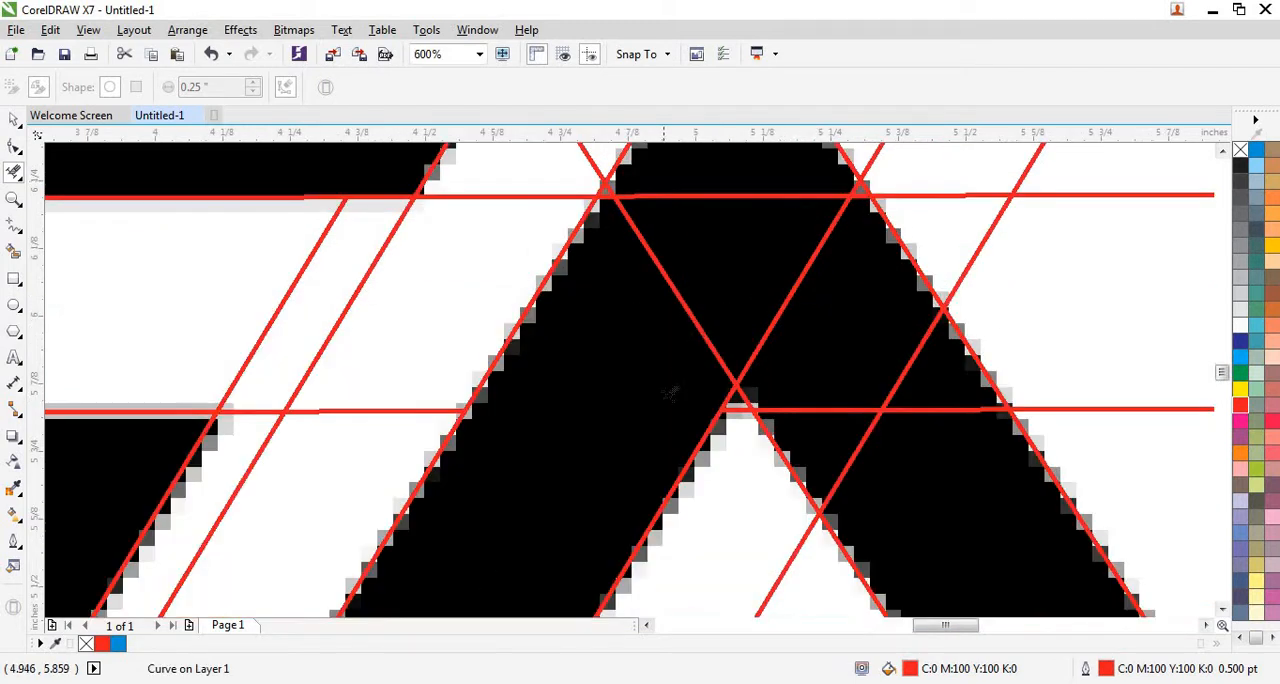
scroll(676, 382, down, 1)
scroll(716, 285, up, 1)
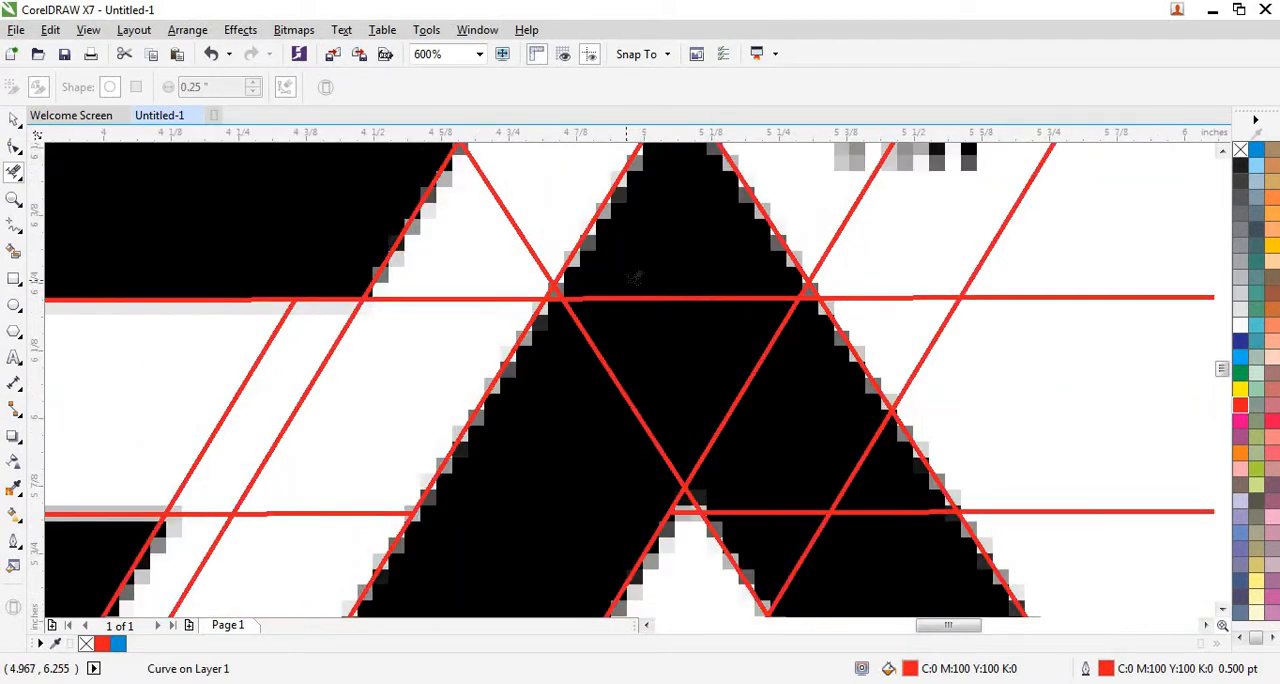
drag(634, 277, 743, 429)
scroll(670, 402, down, 2)
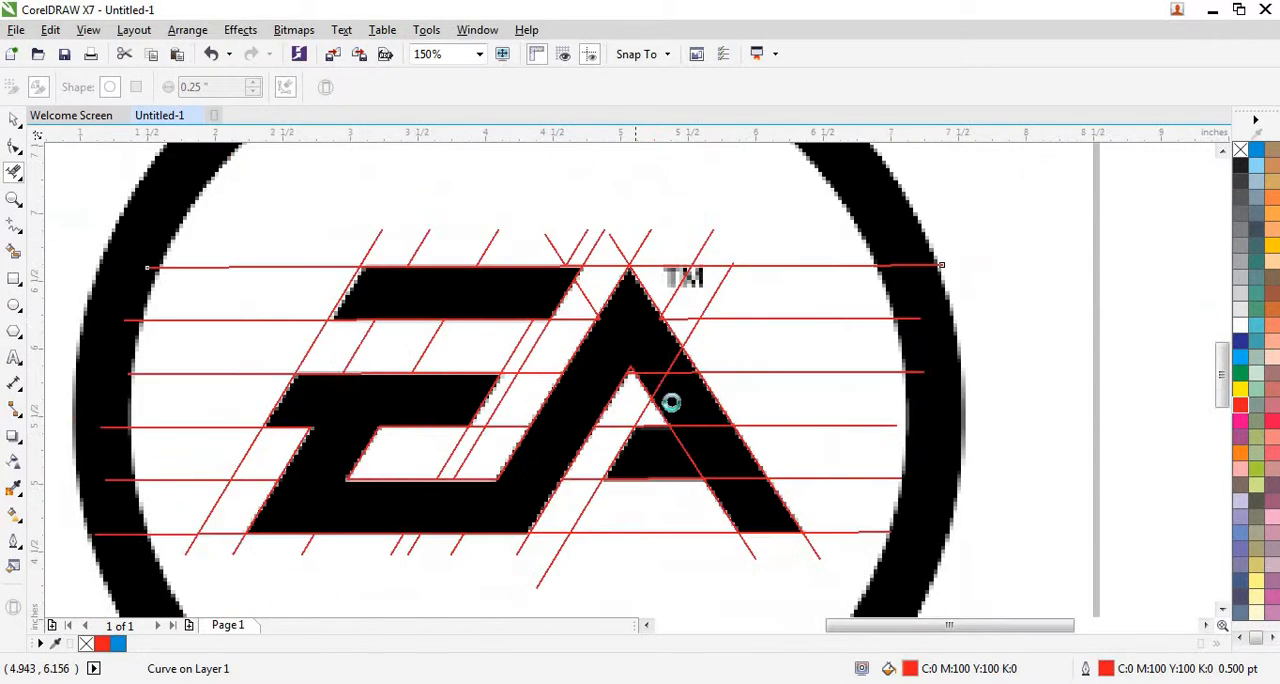
Delete the horizontal guide-line segments crossing the A's right leg and the slanted segment crossing the inside of its crossbar.
scroll(670, 402, up, 1)
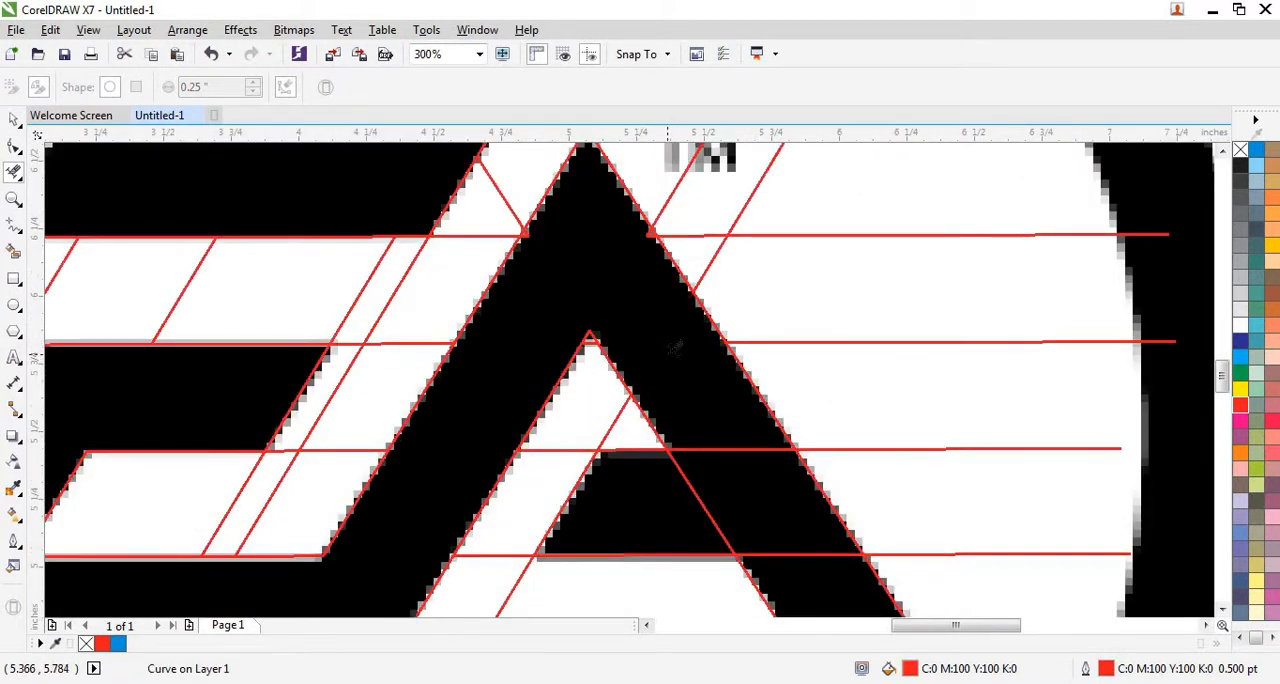
scroll(680, 362, down, 1)
scroll(690, 400, up, 1)
scroll(712, 408, up, 1)
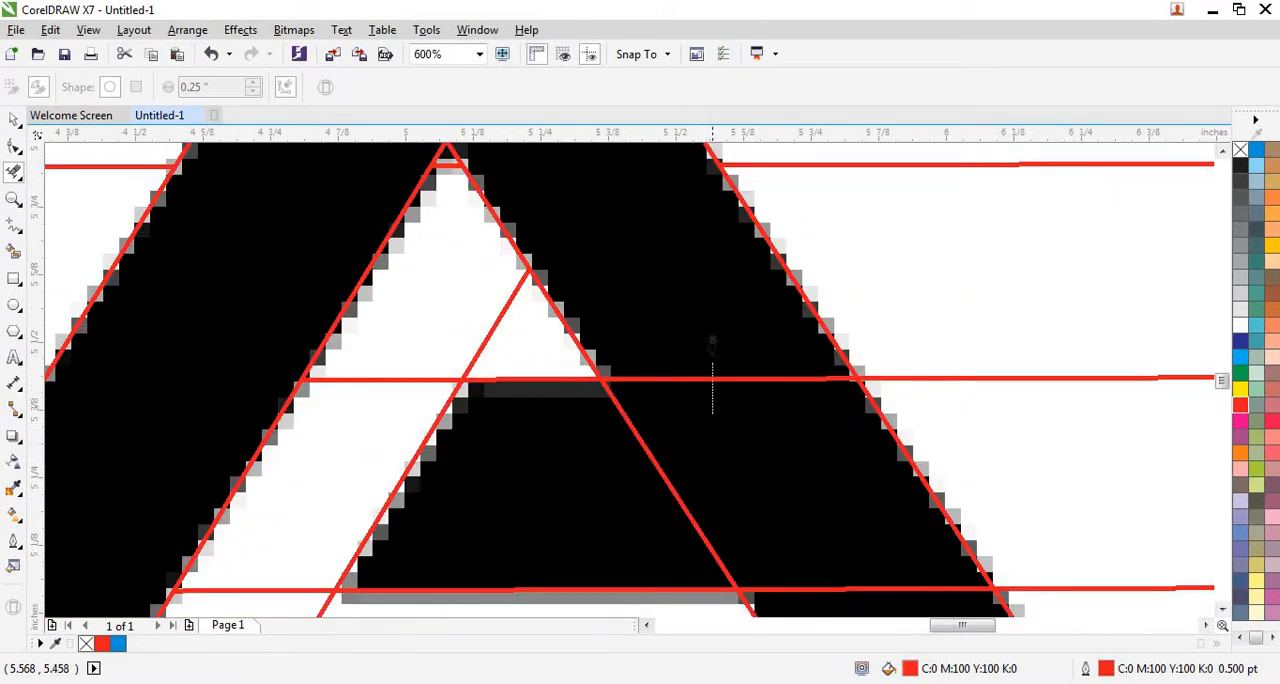
drag(712, 344, 712, 344)
click(652, 452)
scroll(691, 400, down, 1)
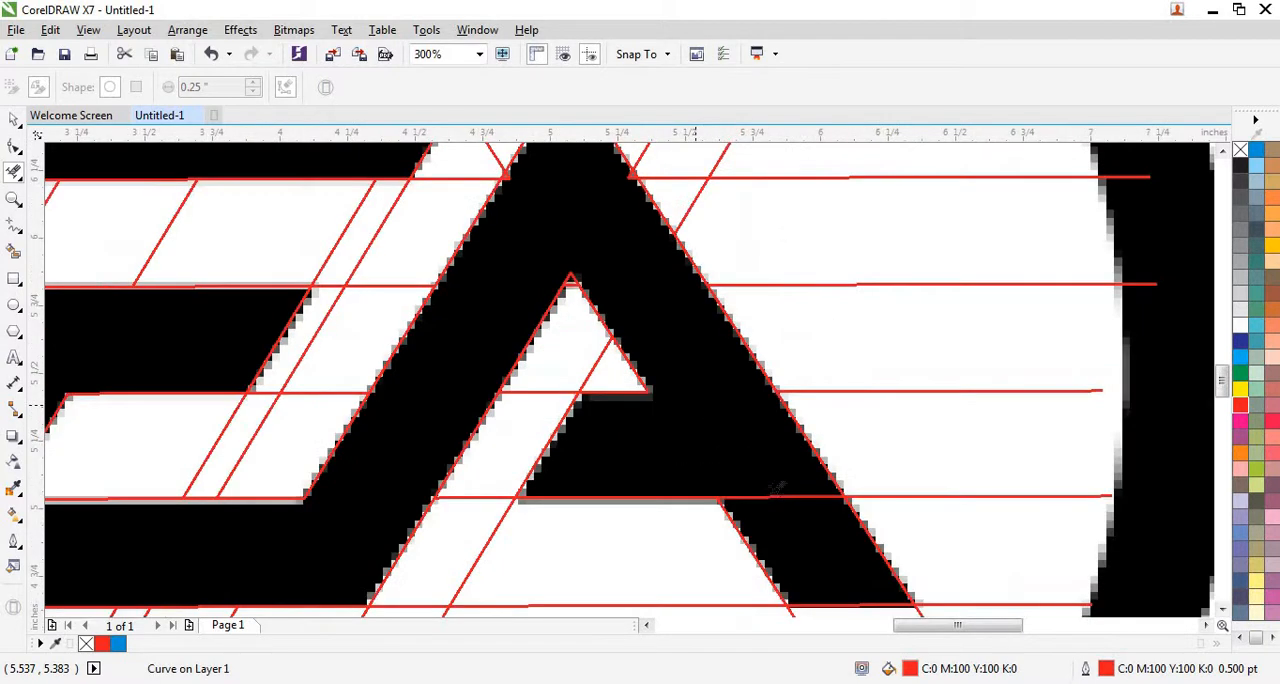
click(776, 497)
scroll(725, 380, down, 1)
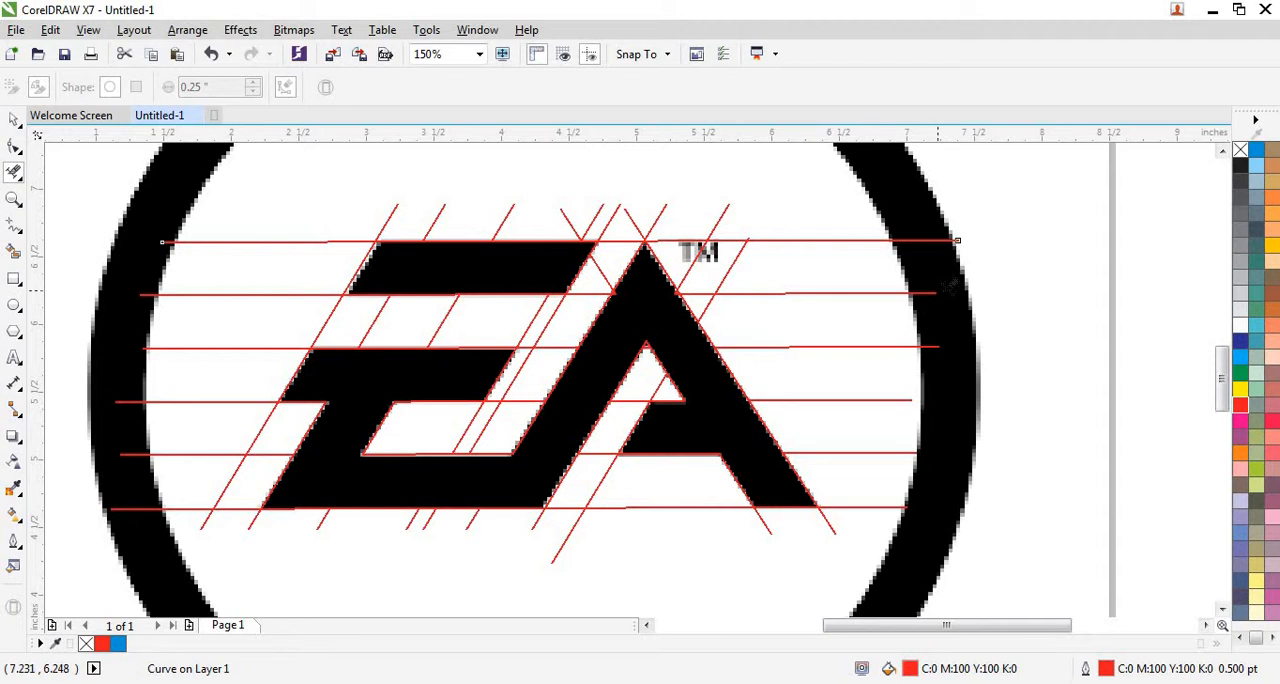
Trim the horizontal guide lines' overhanging ends on both sides of the EA lettering back to the outermost slanted lines.
drag(1014, 194, 863, 523)
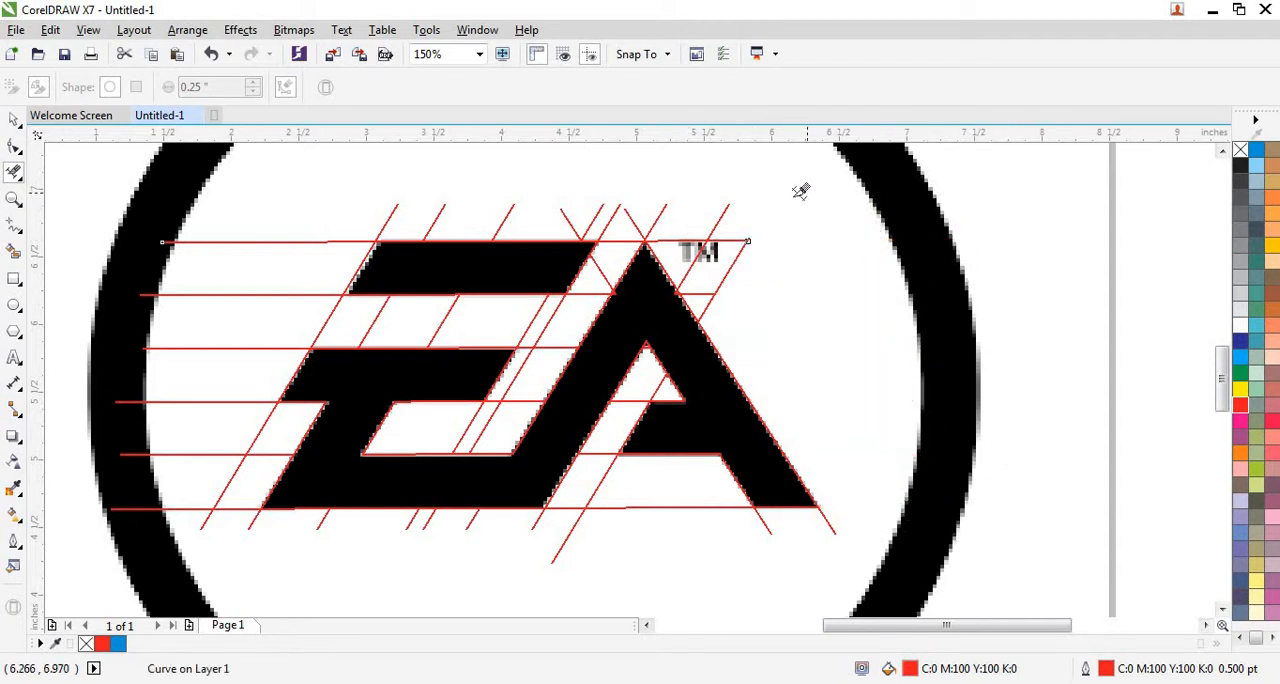
scroll(875, 291, down, 1)
scroll(425, 266, up, 1)
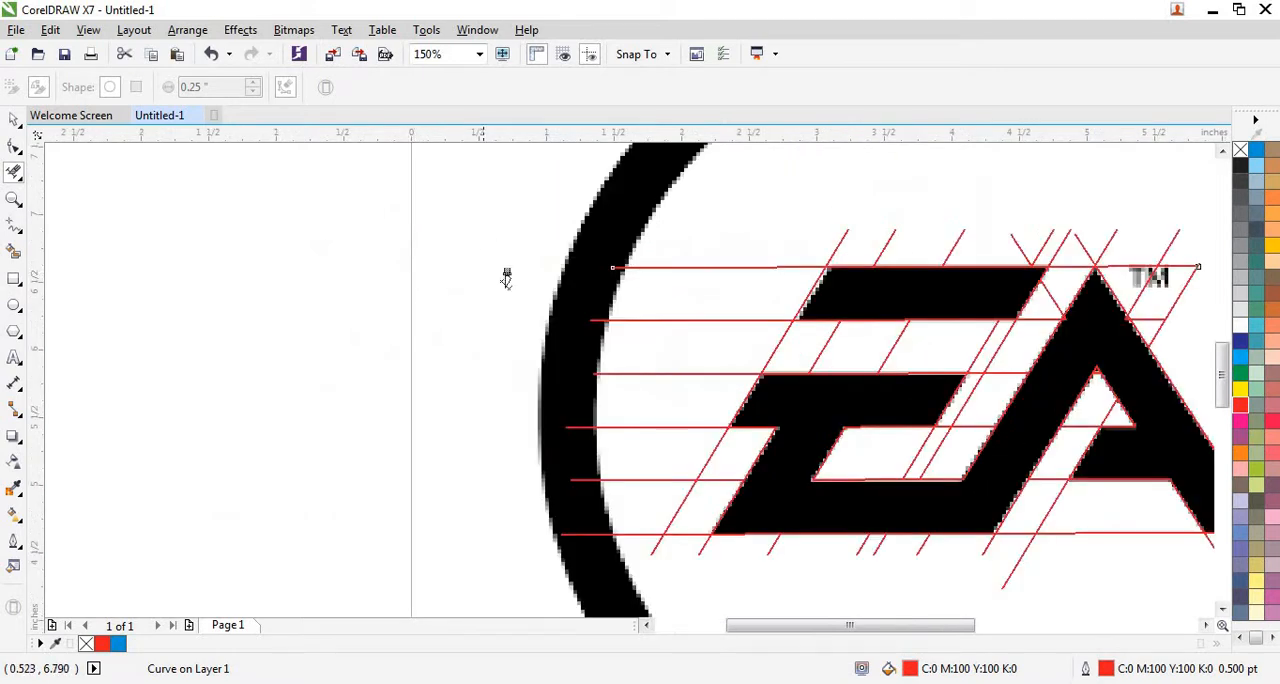
drag(480, 571, 606, 220)
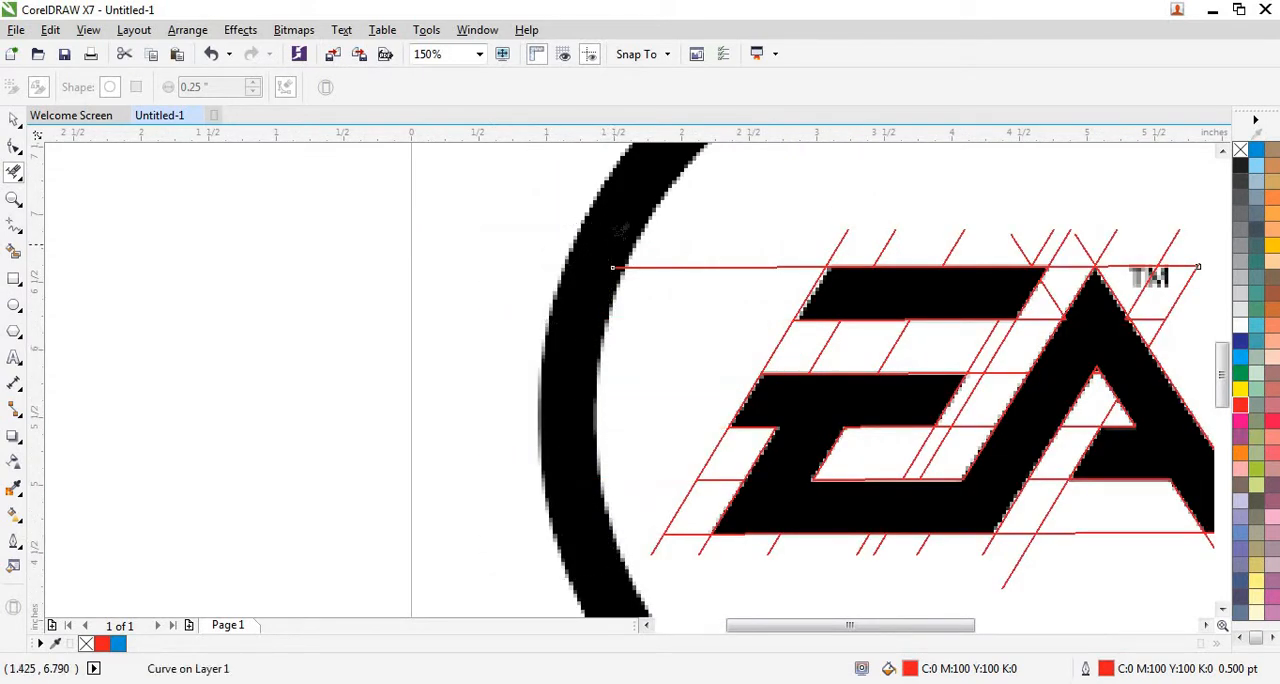
drag(697, 222, 636, 317)
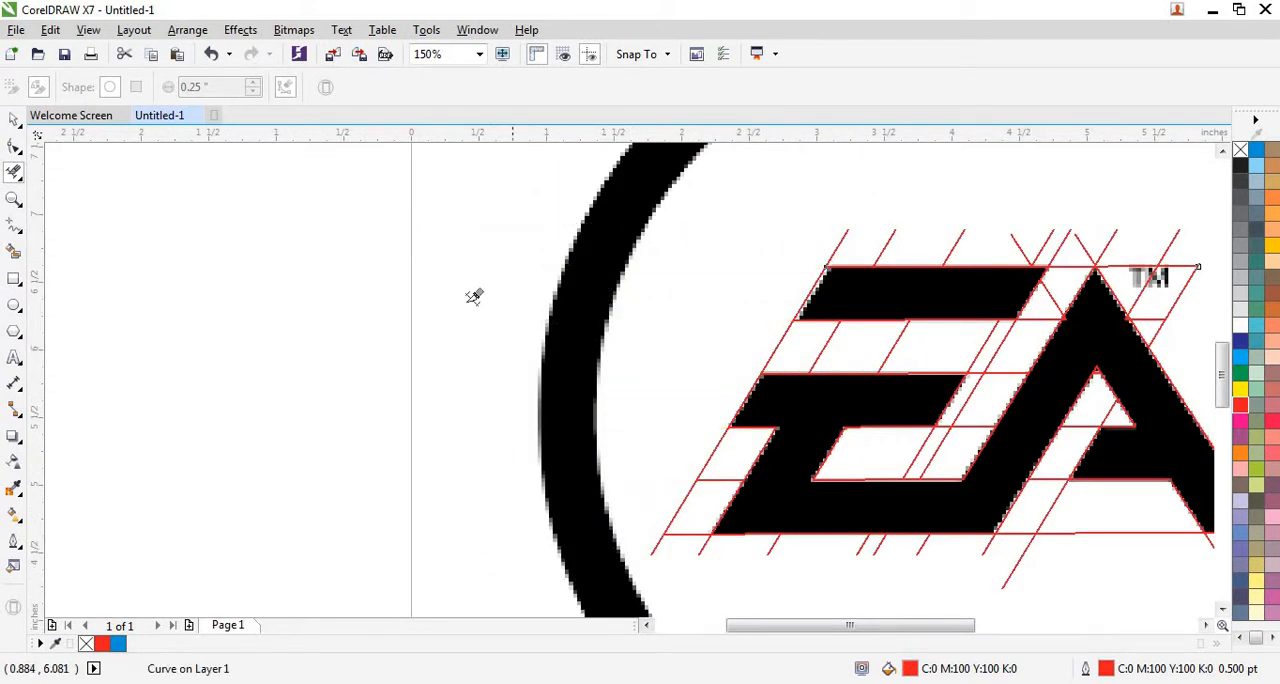
scroll(455, 300, down, 1)
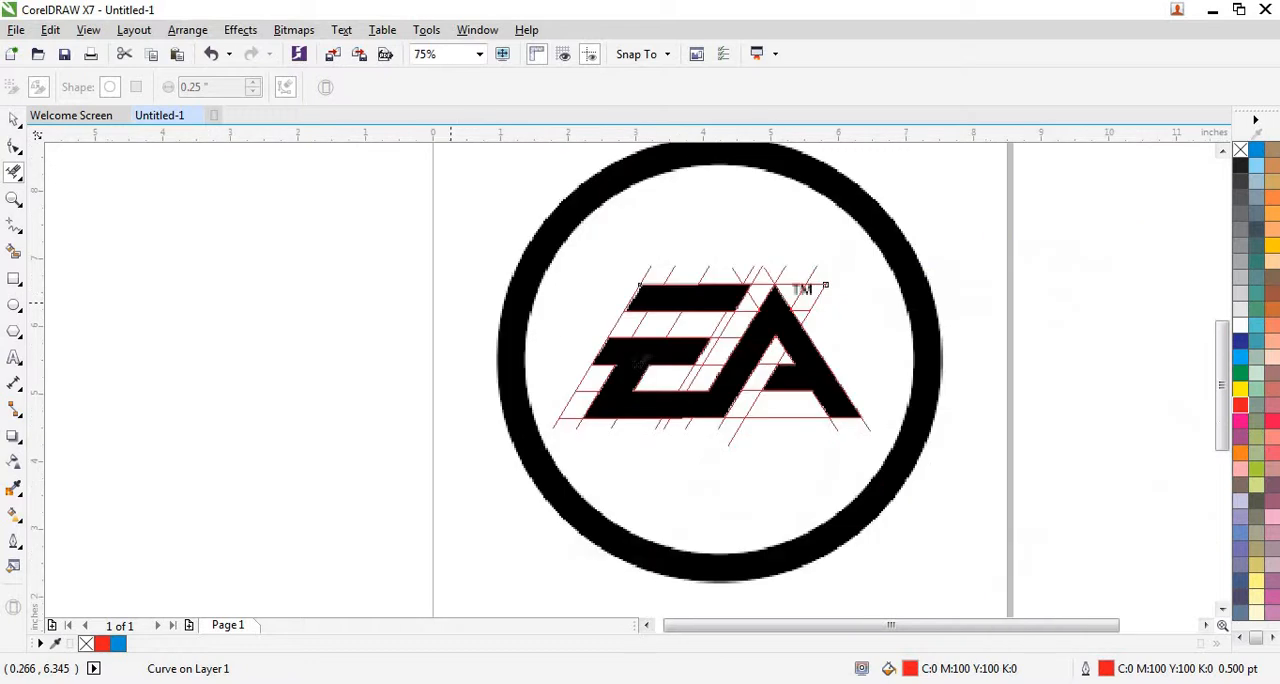
Smart Fill the E's upper bar and the rest of the EA lettering in blue with no outline, leaving nothing selected.
click(15, 253)
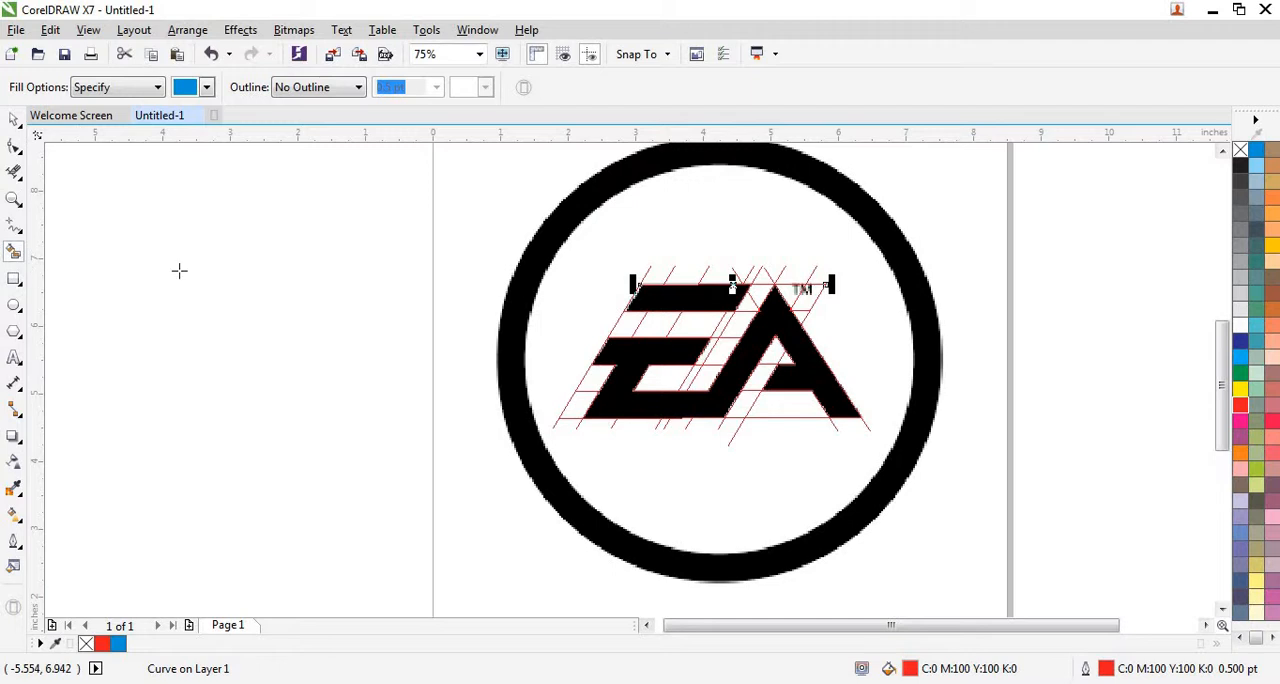
scroll(703, 298, up, 1)
click(685, 300)
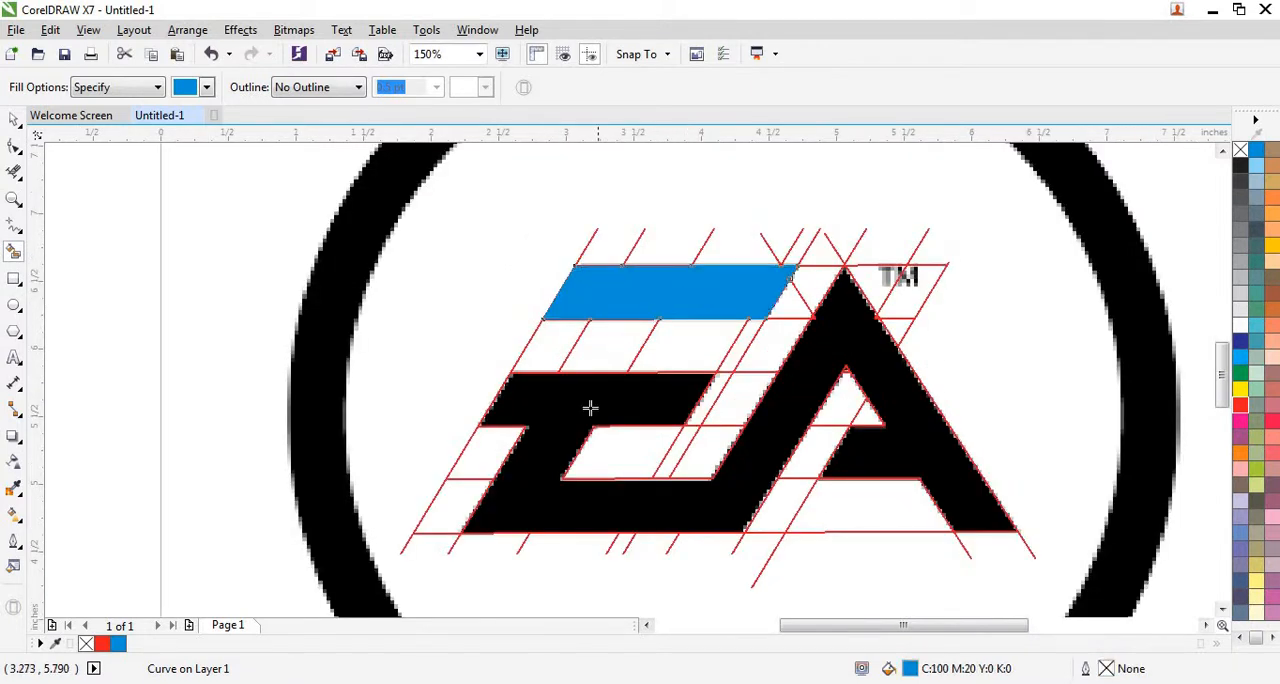
click(696, 400)
scroll(755, 375, down, 1)
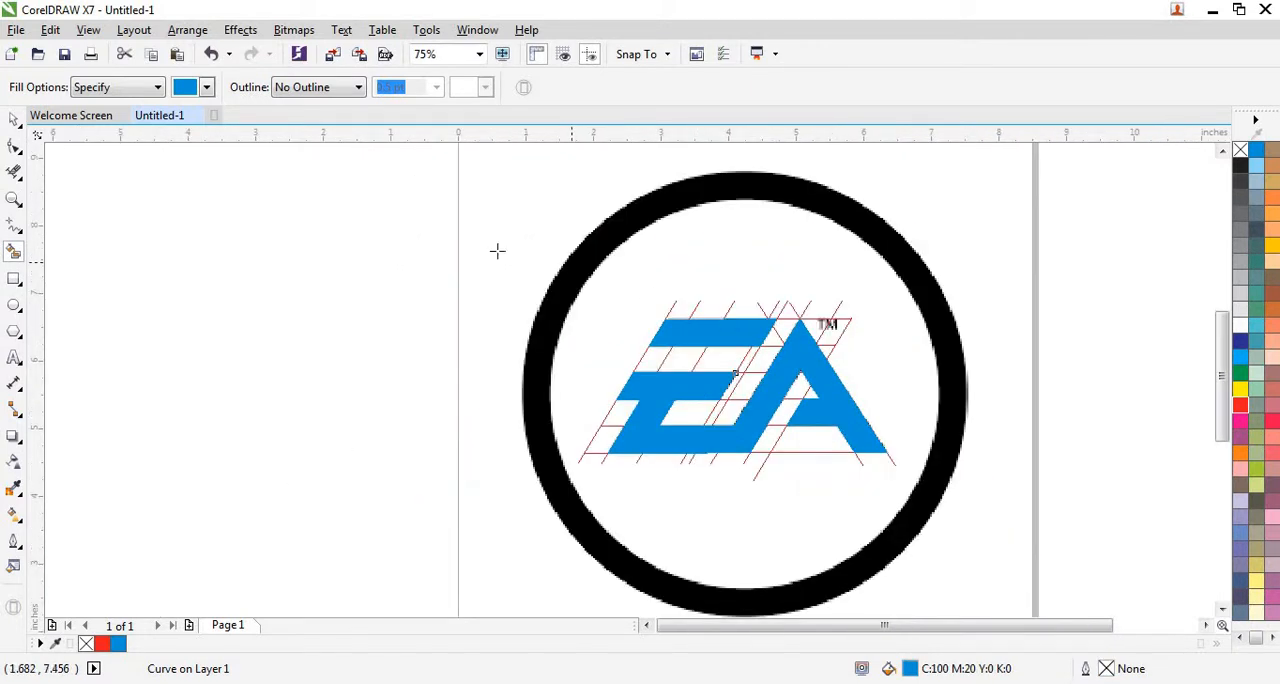
click(14, 119)
click(114, 211)
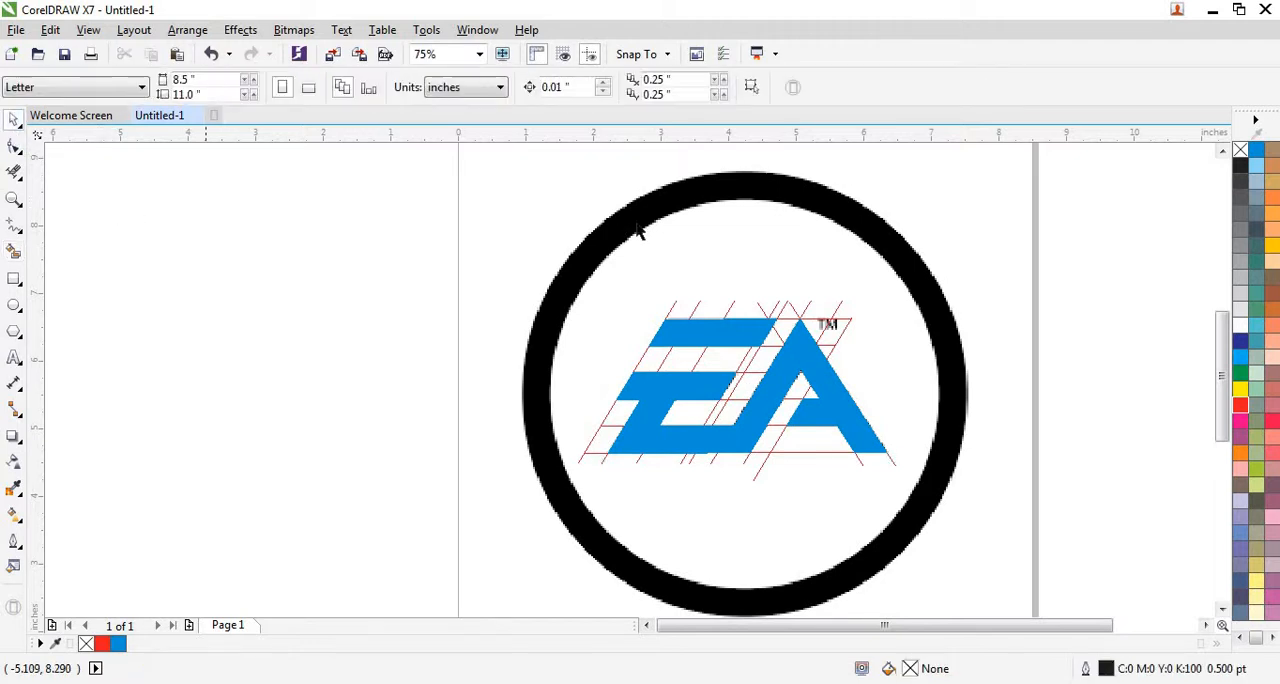
Draw a circle about 5.72 inches in diameter and place it over the lettering, roughly centered in the black ring.
scroll(645, 250, down, 1)
scroll(750, 272, up, 1)
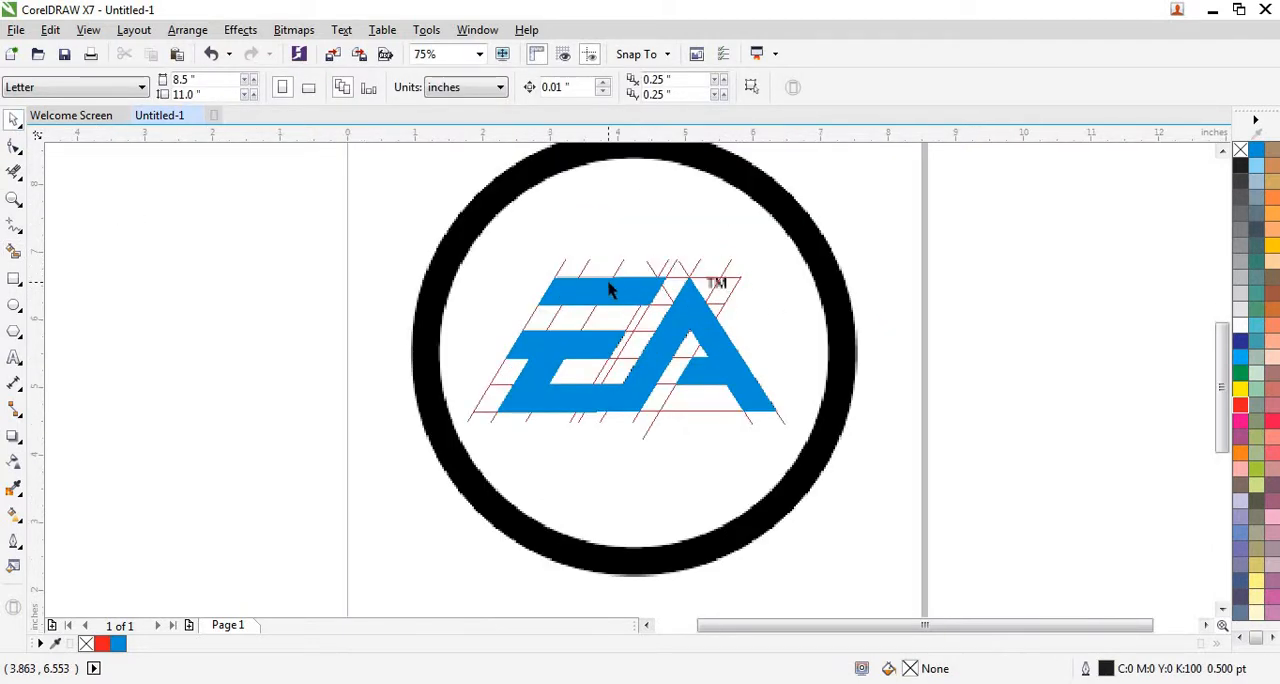
scroll(610, 289, up, 1)
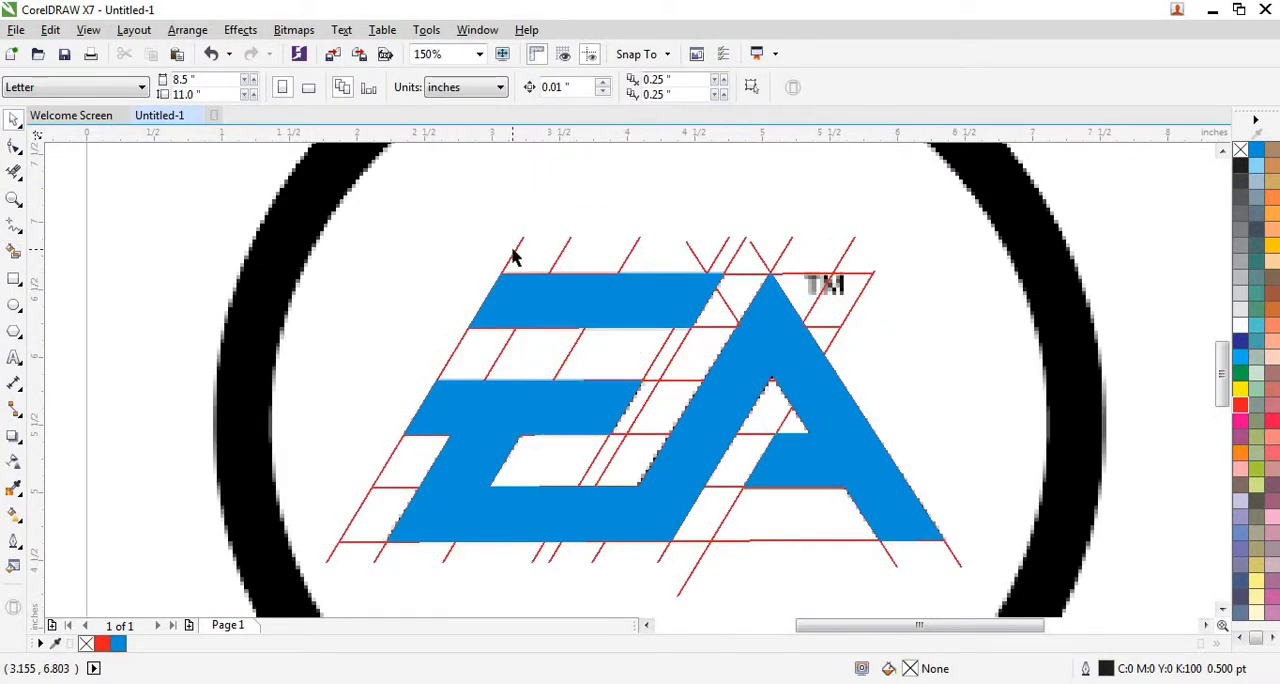
scroll(604, 252, down, 1)
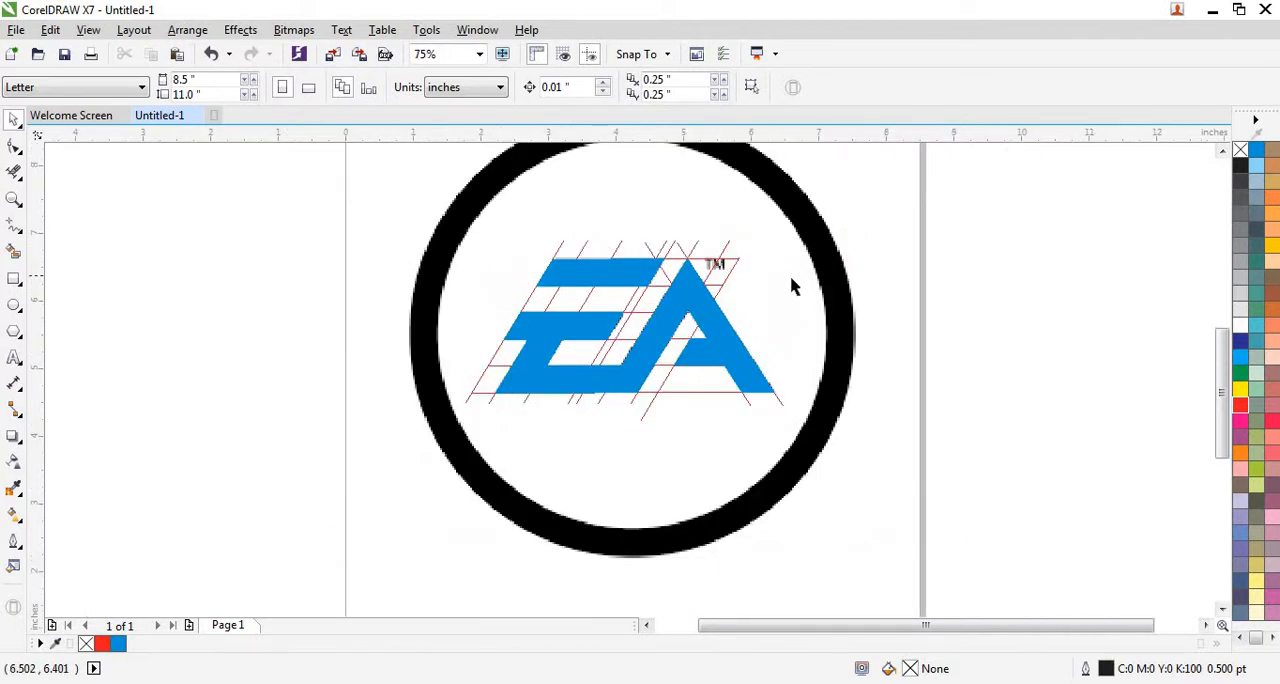
scroll(791, 287, down, 1)
click(14, 308)
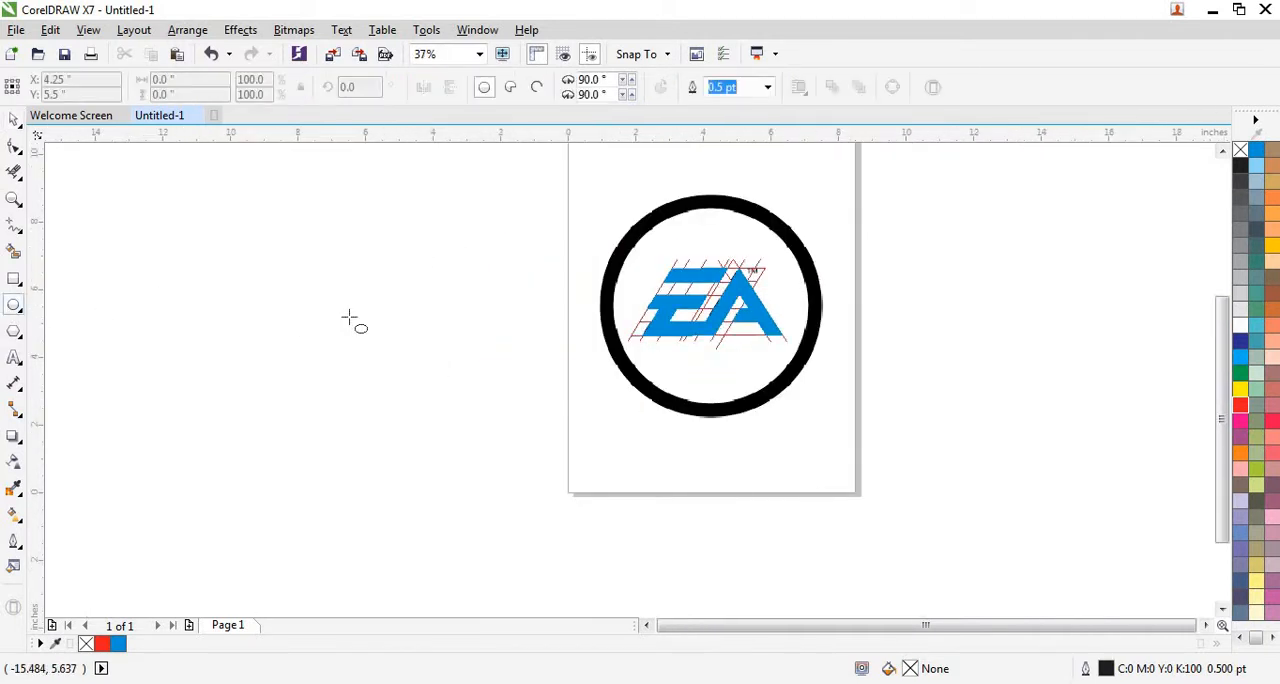
drag(336, 312, 524, 504)
drag(428, 409, 711, 305)
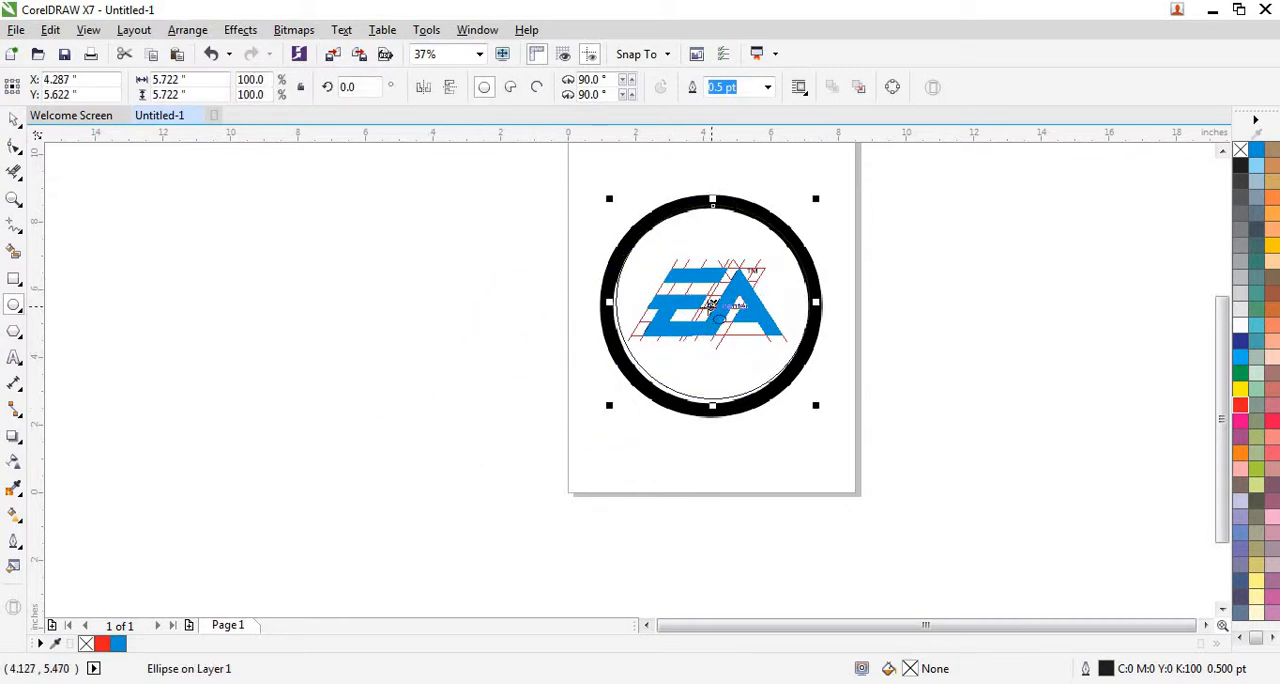
Nudge the circle down to Y 5.512 inches to fit the ring's inner edge and give it a red outline.
scroll(711, 305, up, 3)
scroll(694, 346, down, 2)
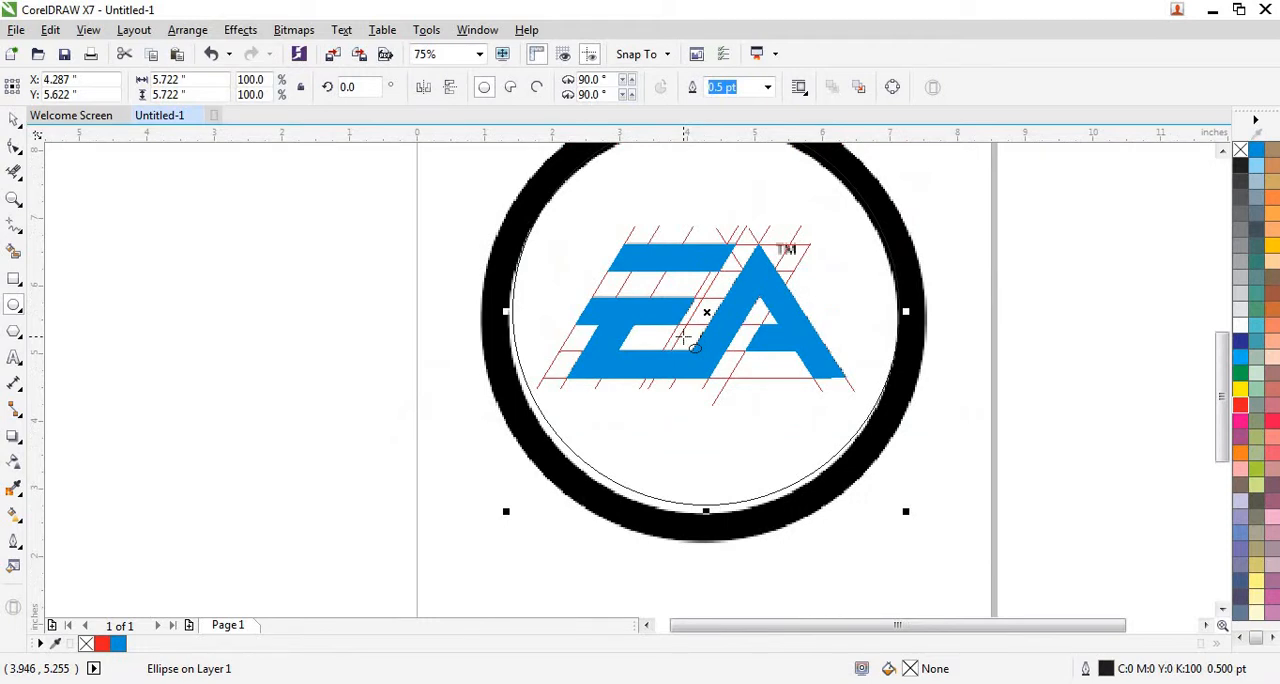
key(Down)
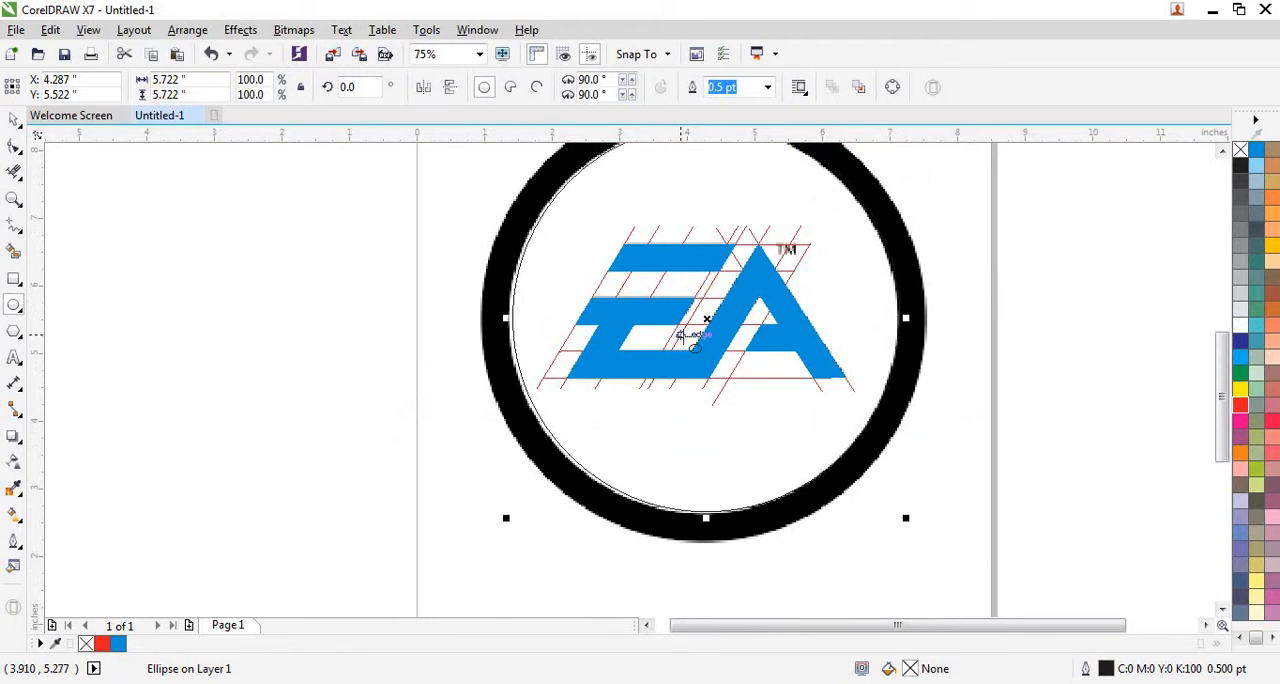
key(ctrl+Down)
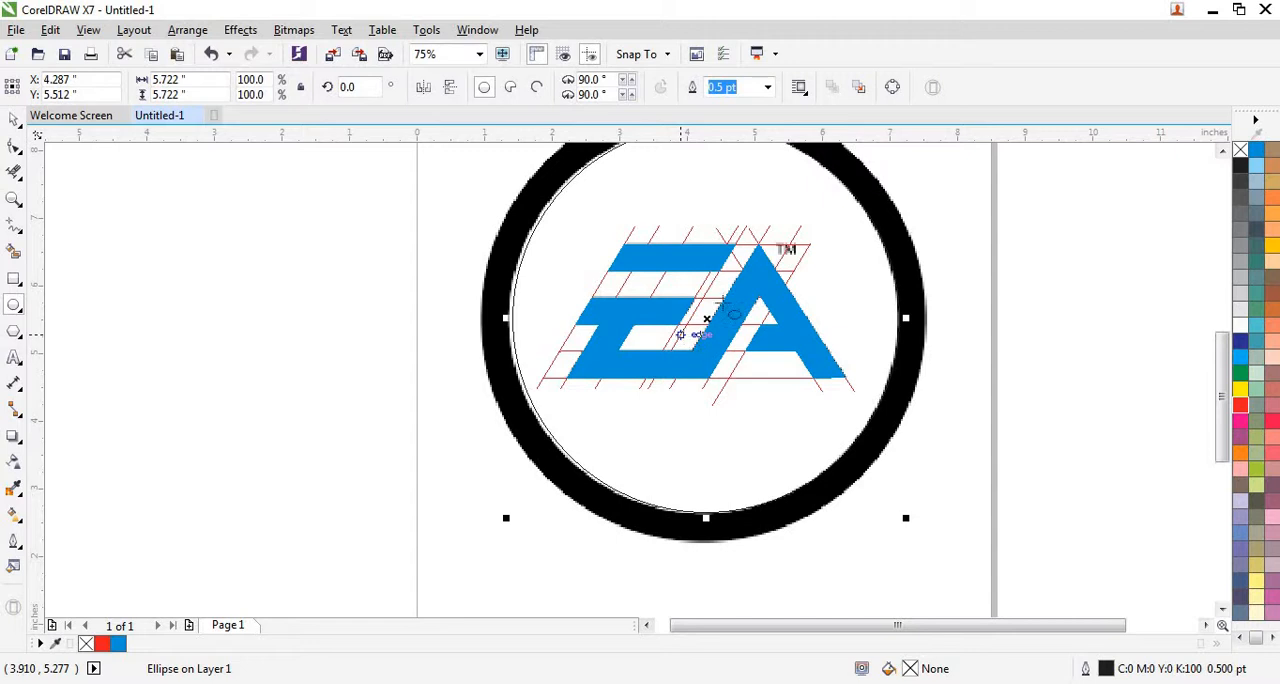
right_click(1241, 404)
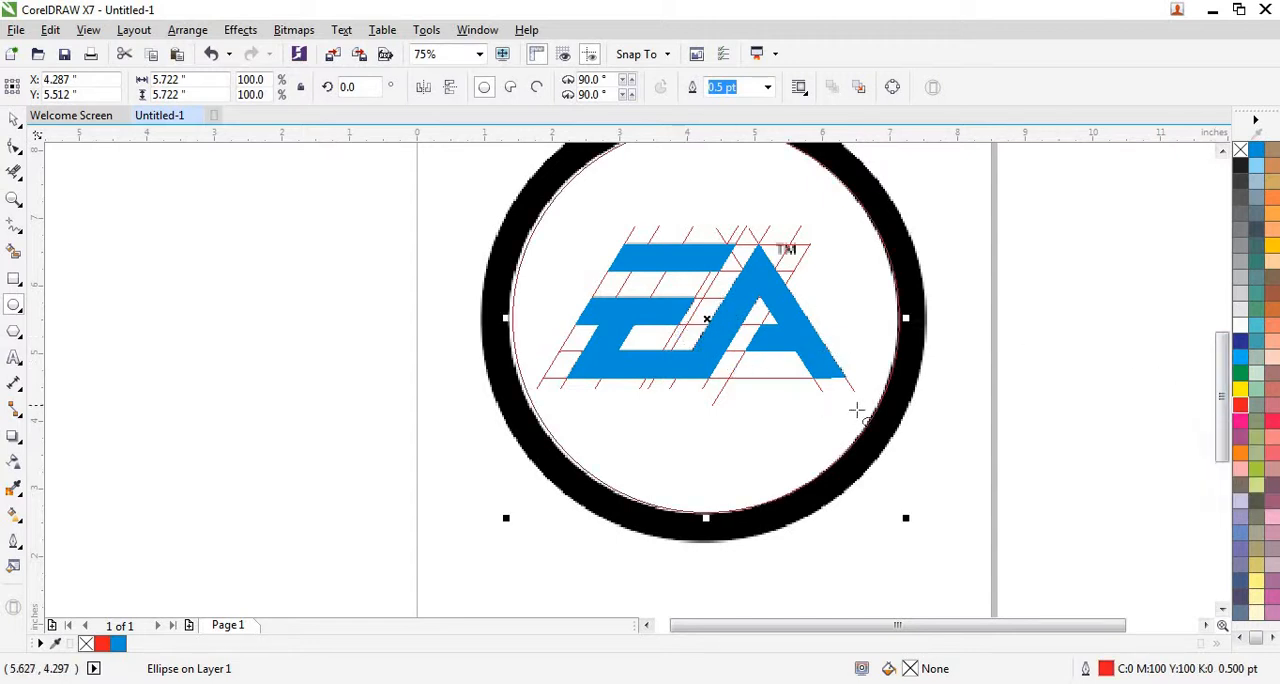
Adjust the red circle's left and right sides to the ring's inner edge, making it about 5.74 inches wide.
scroll(596, 397, down, 1)
scroll(575, 460, up, 2)
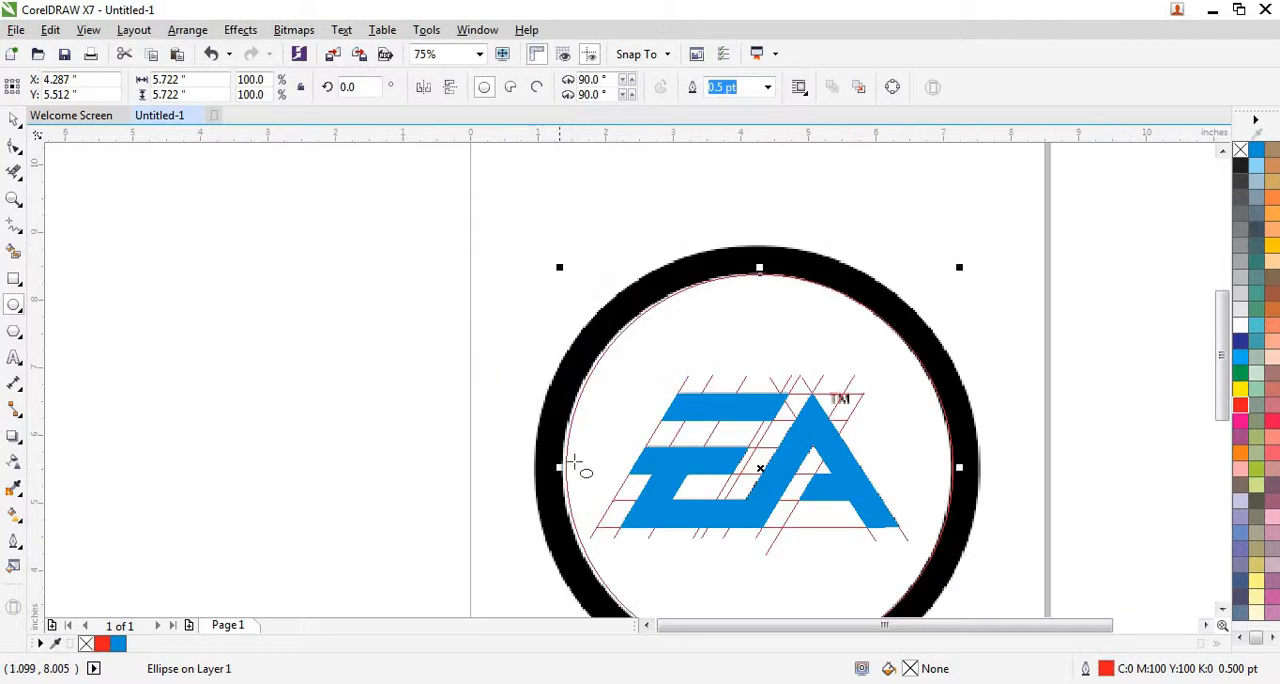
scroll(548, 478, up, 1)
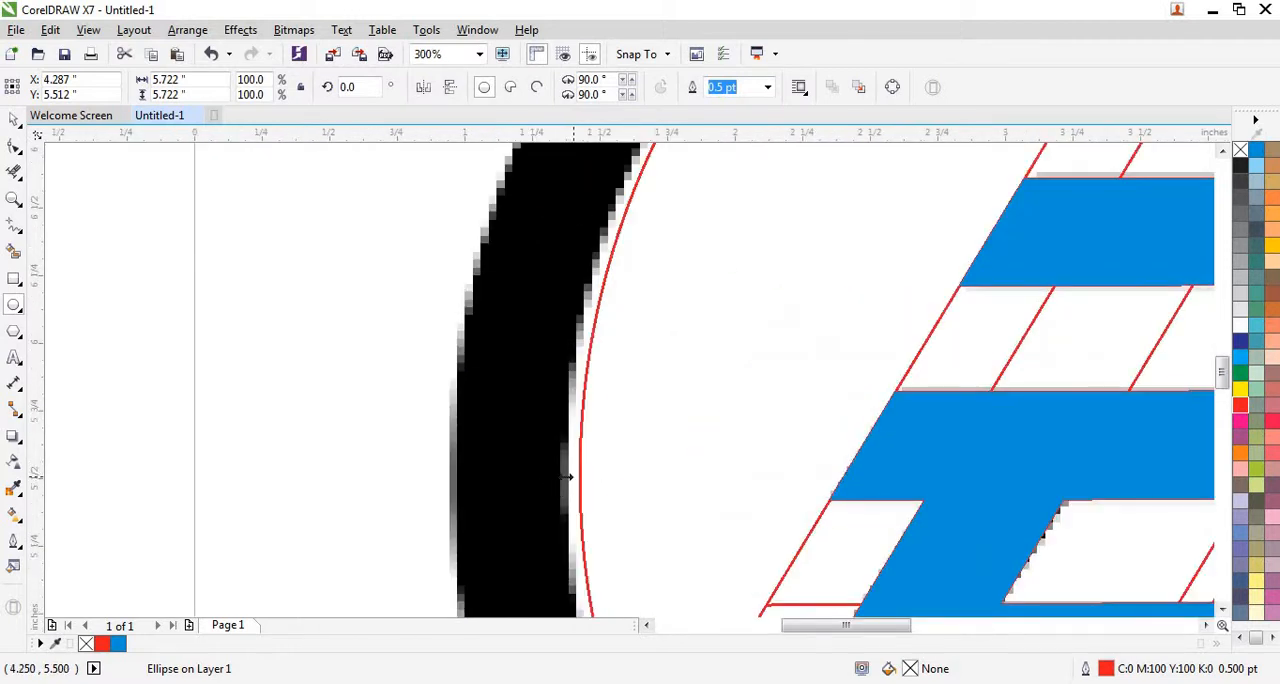
drag(566, 478, 555, 478)
scroll(556, 470, down, 2)
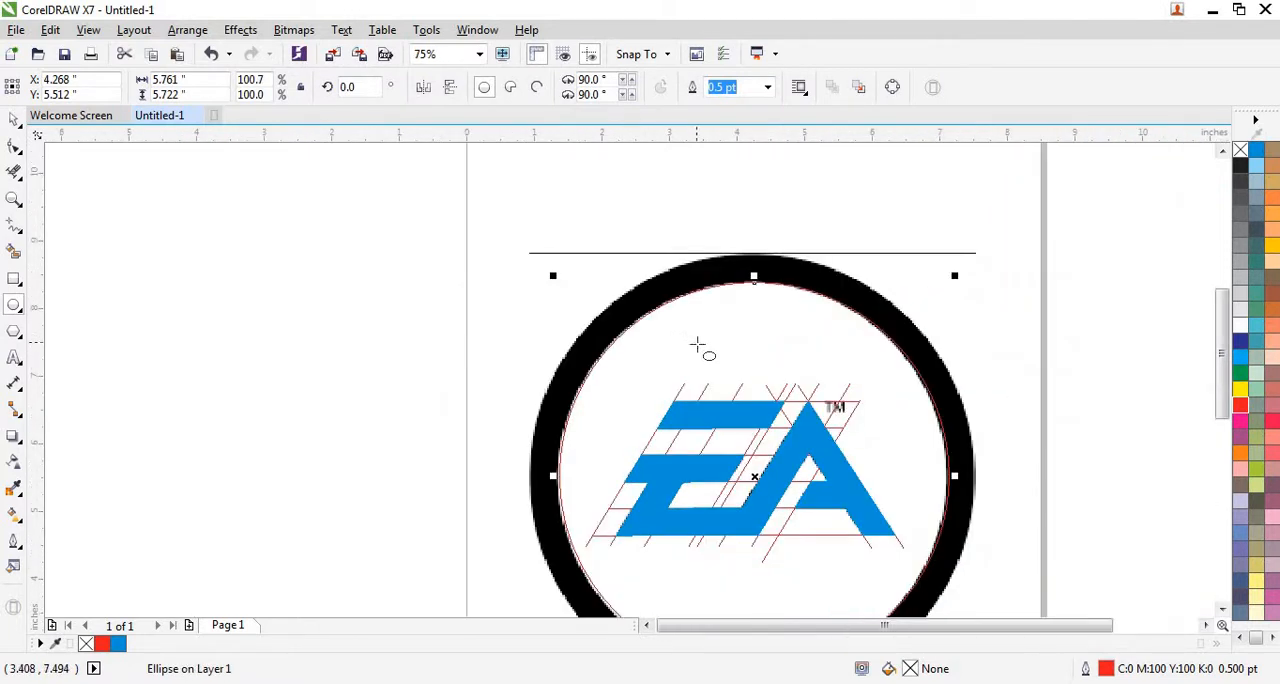
scroll(980, 490, up, 2)
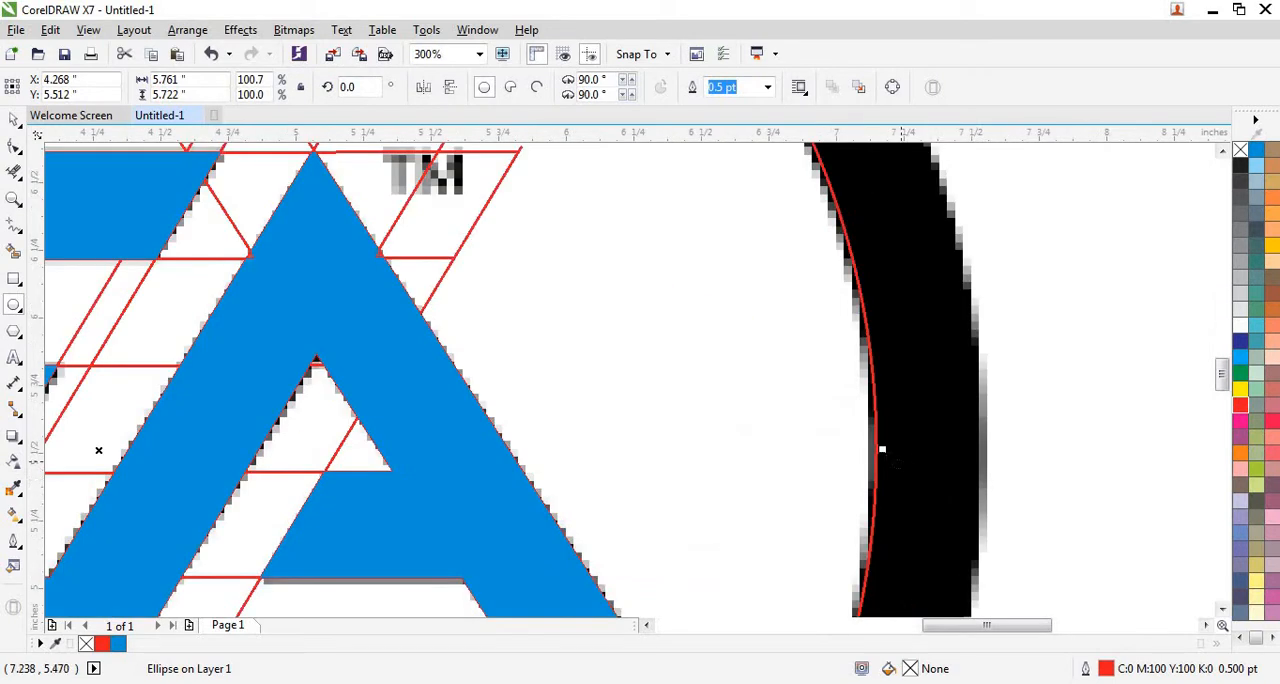
drag(881, 450, 860, 449)
scroll(885, 452, up, 2)
scroll(860, 449, down, 4)
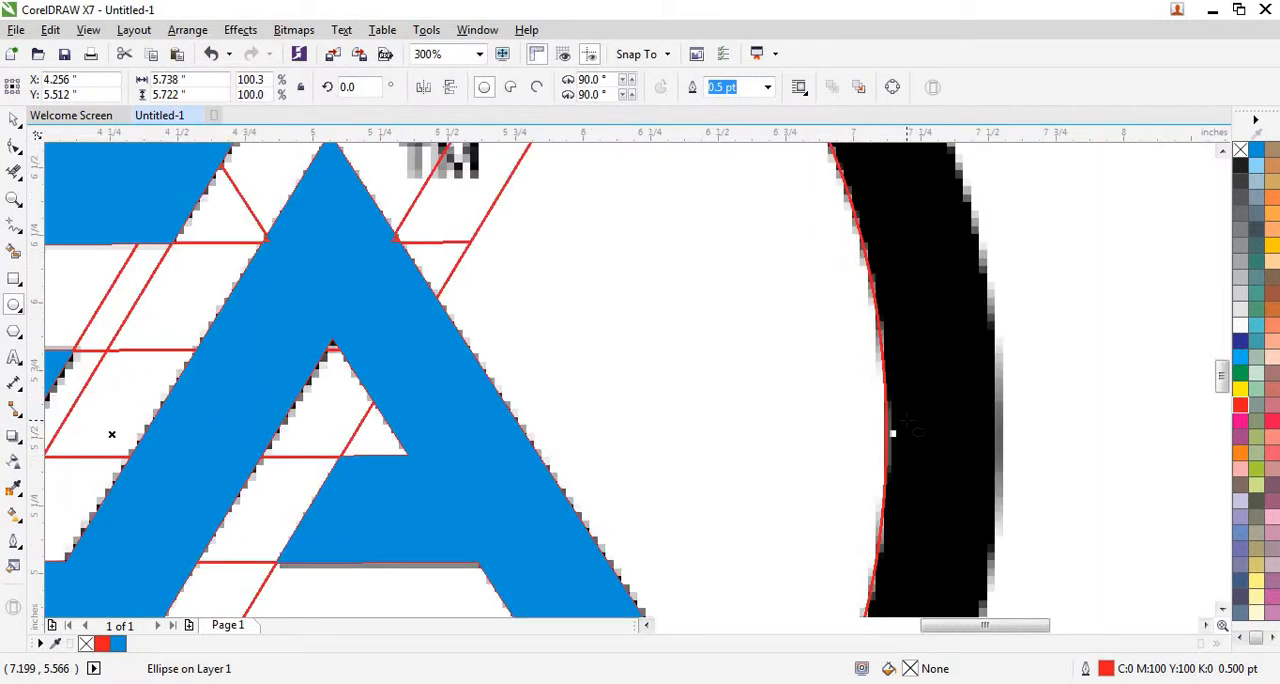
Stretch the red circle's bottom down to the ring's inner edge, making it about 5.74 inches high.
scroll(720, 215, up, 1)
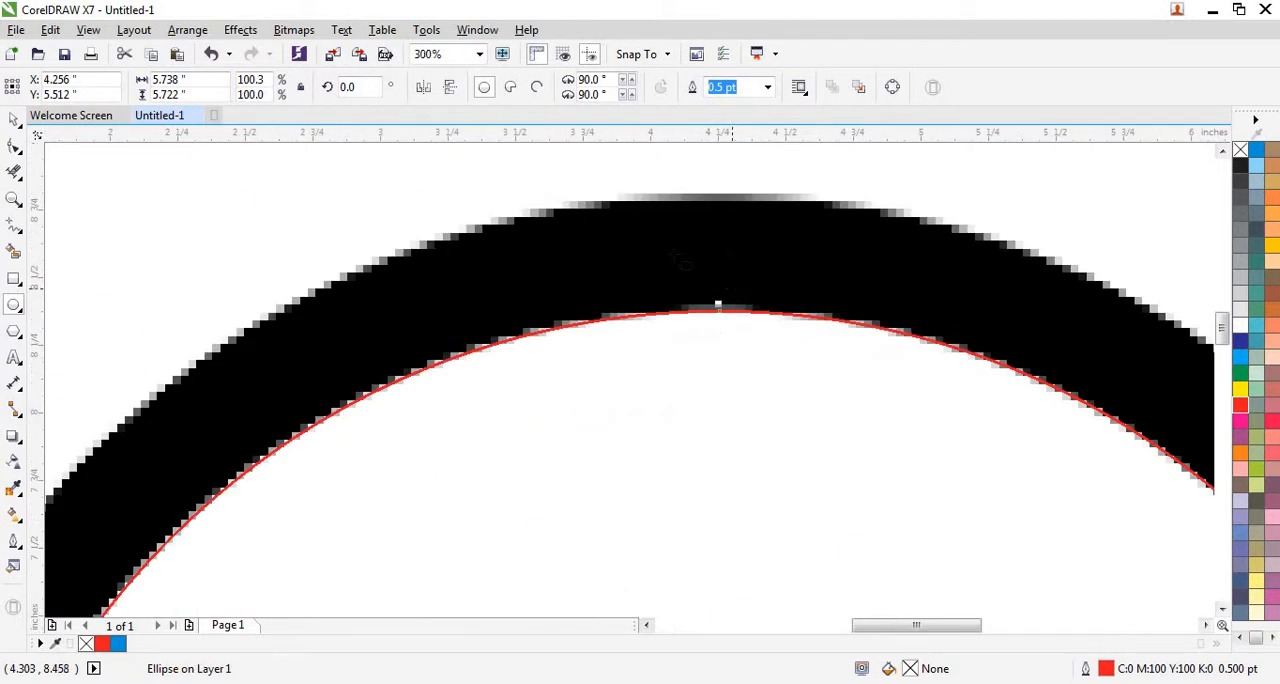
scroll(680, 258, down, 3)
scroll(677, 494, up, 3)
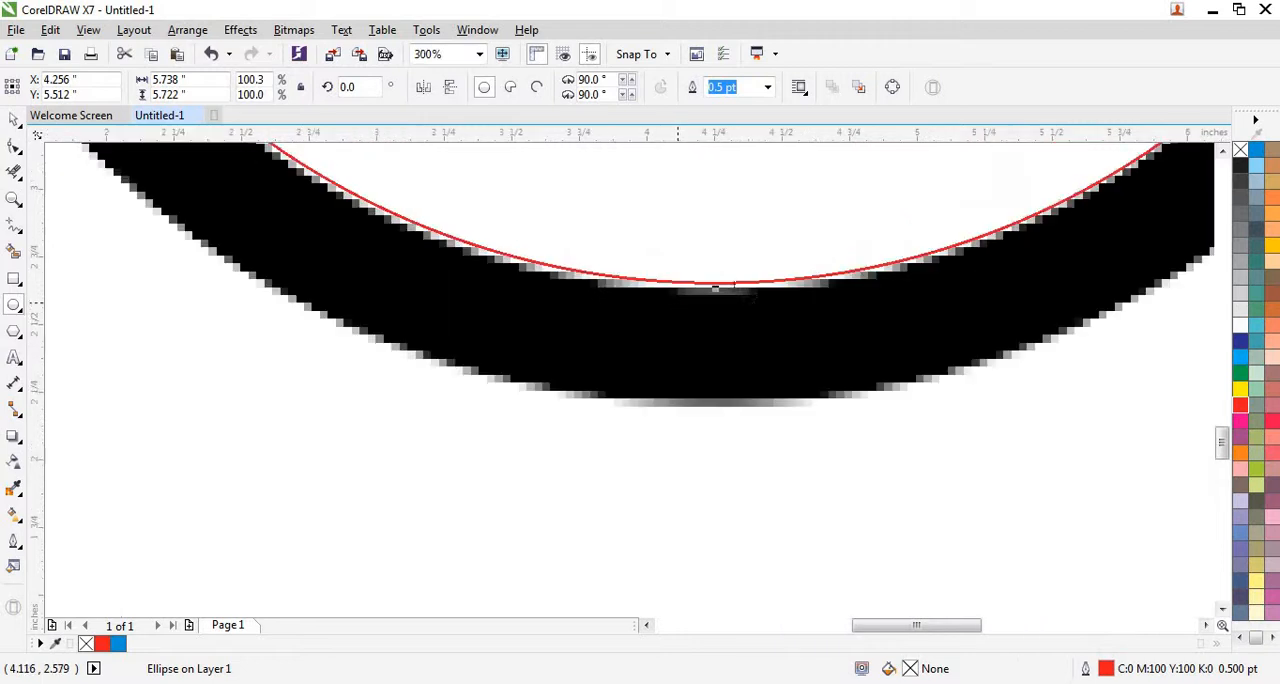
scroll(716, 285, up, 2)
drag(722, 300, 723, 320)
scroll(723, 322, down, 3)
scroll(735, 475, down, 2)
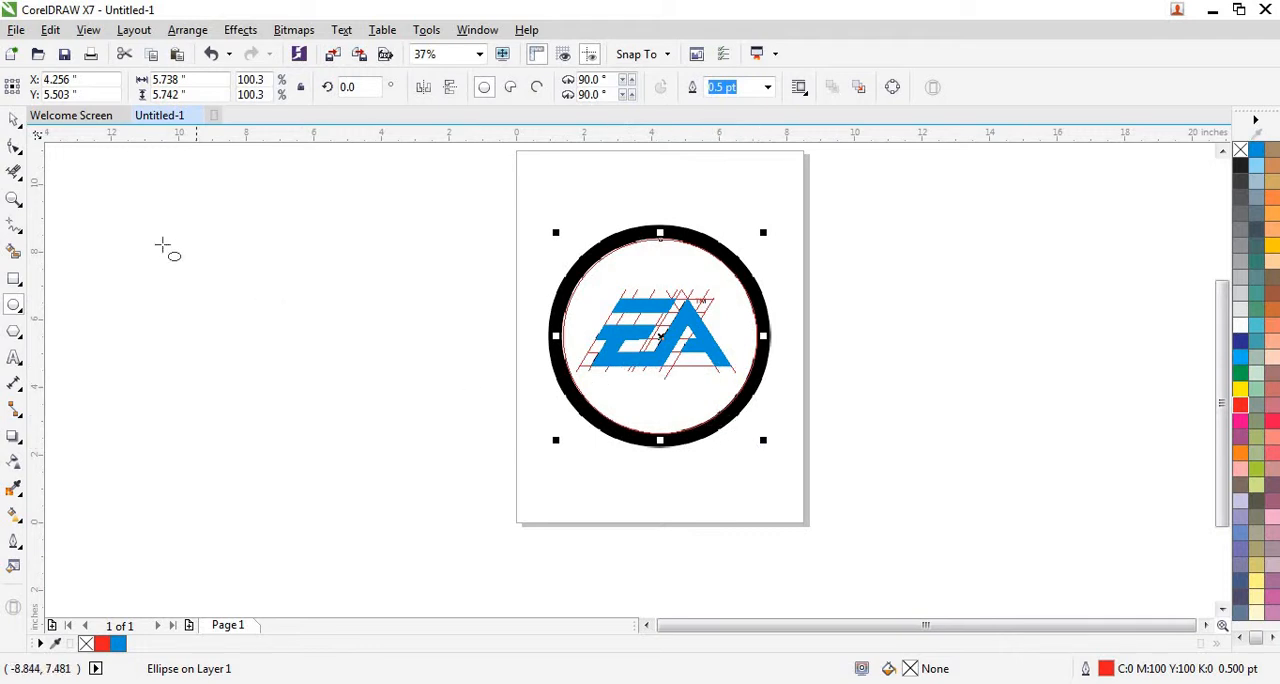
Duplicate the red circle in place and enlarge the copy to the ring's outer edge, about 6.60 by 6.61 inches.
click(14, 119)
click(298, 390)
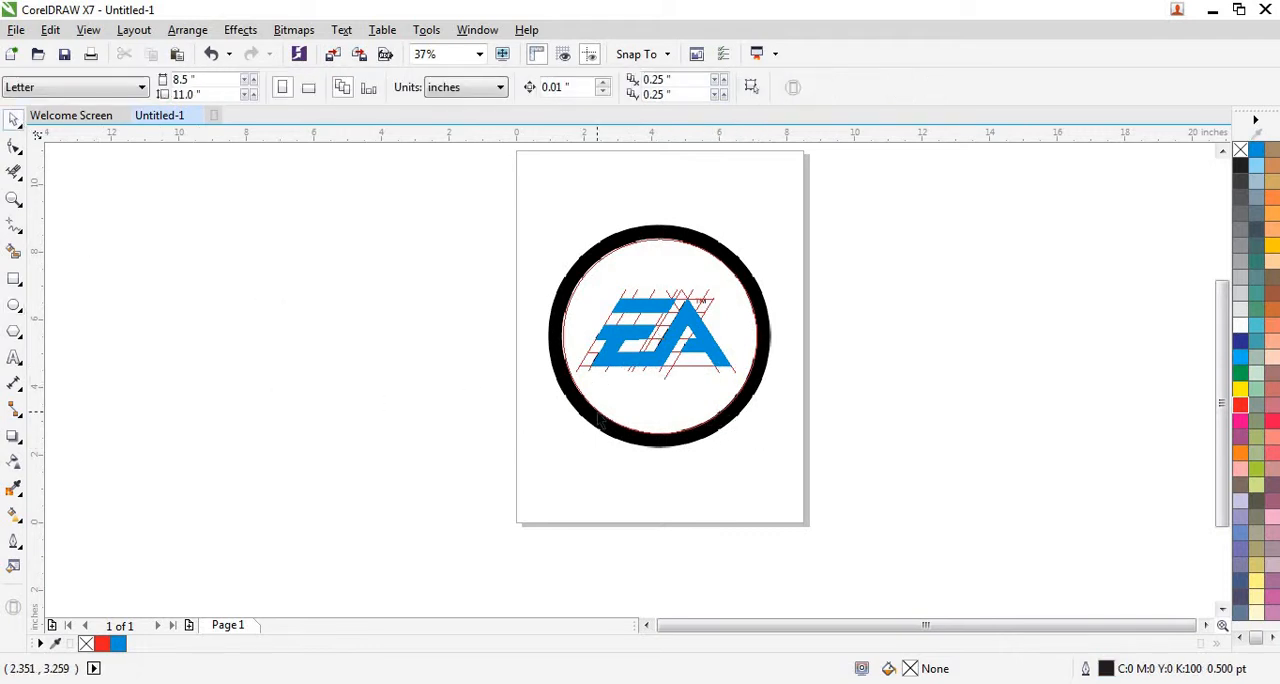
right_click(601, 420)
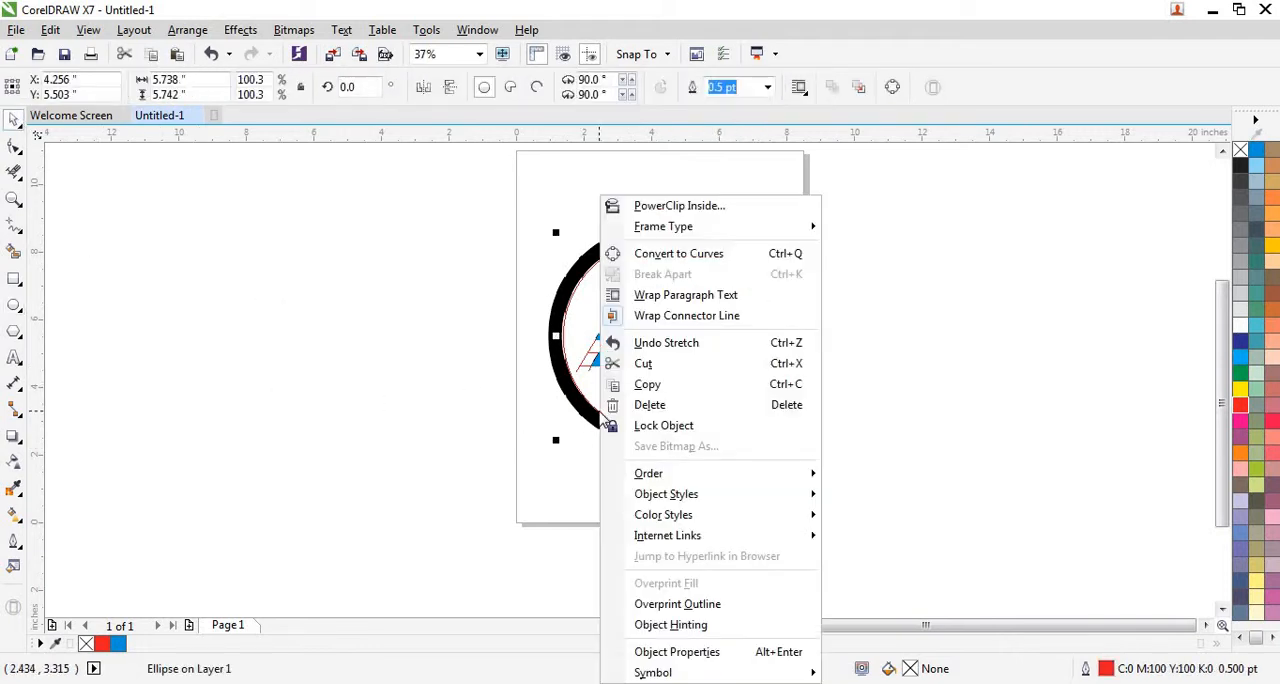
click(645, 384)
right_click(465, 402)
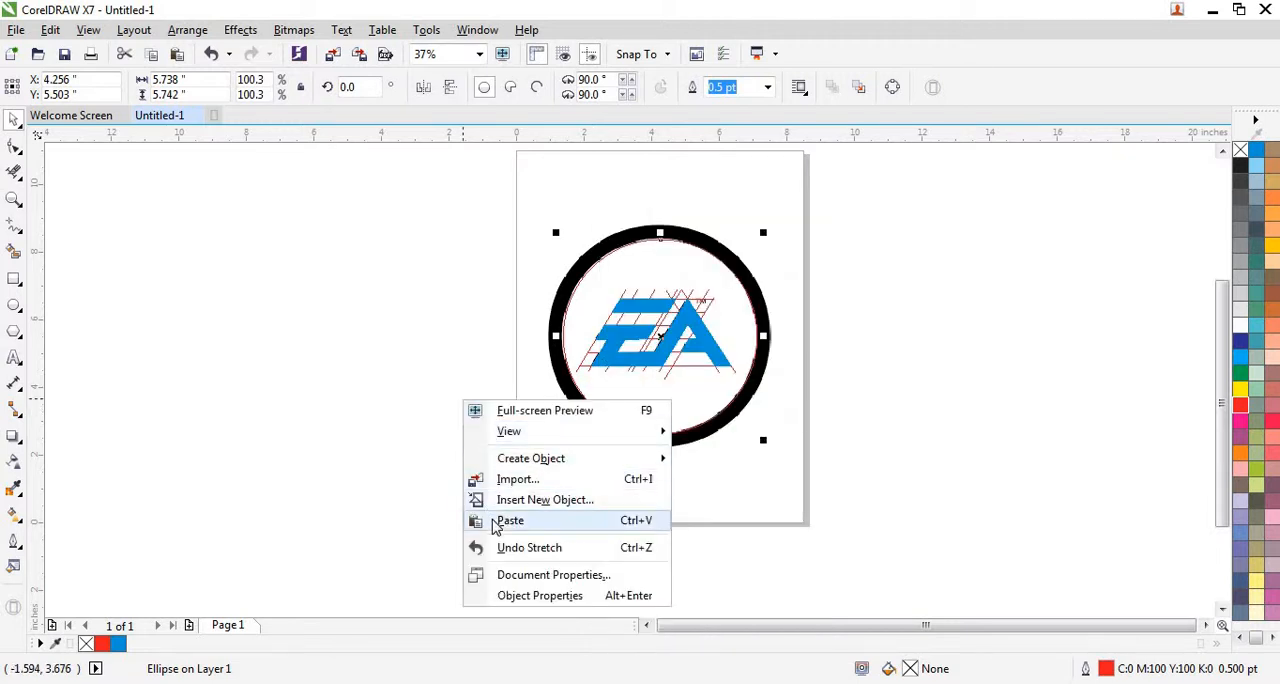
click(508, 520)
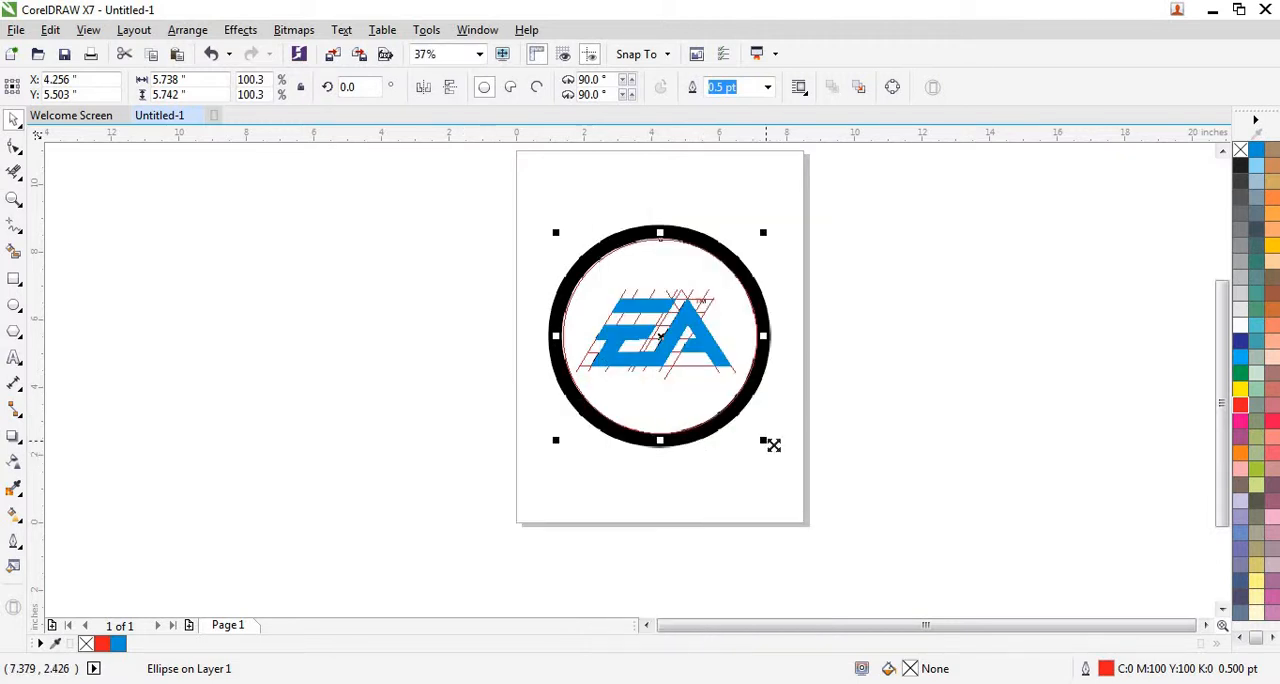
drag(773, 445, 785, 454)
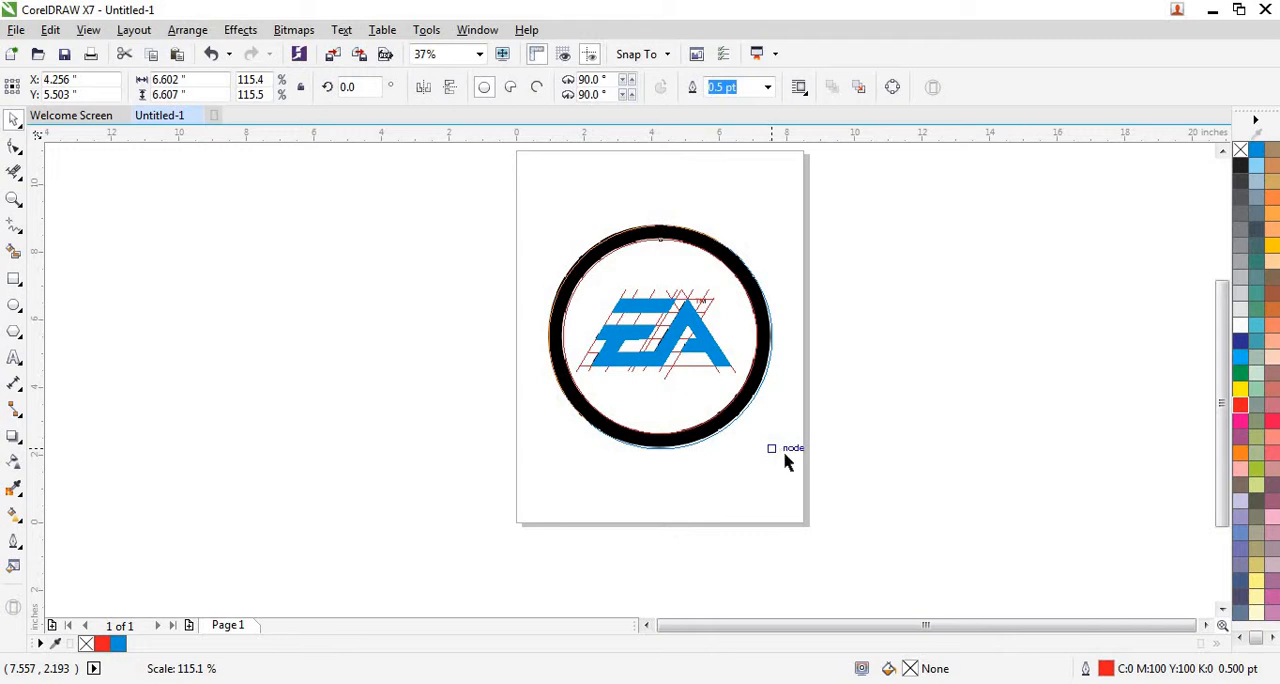
click(787, 456)
Examine how closely the two red circles follow the black ring's inner and outer edges.
scroll(715, 358, up, 2)
scroll(316, 305, up, 1)
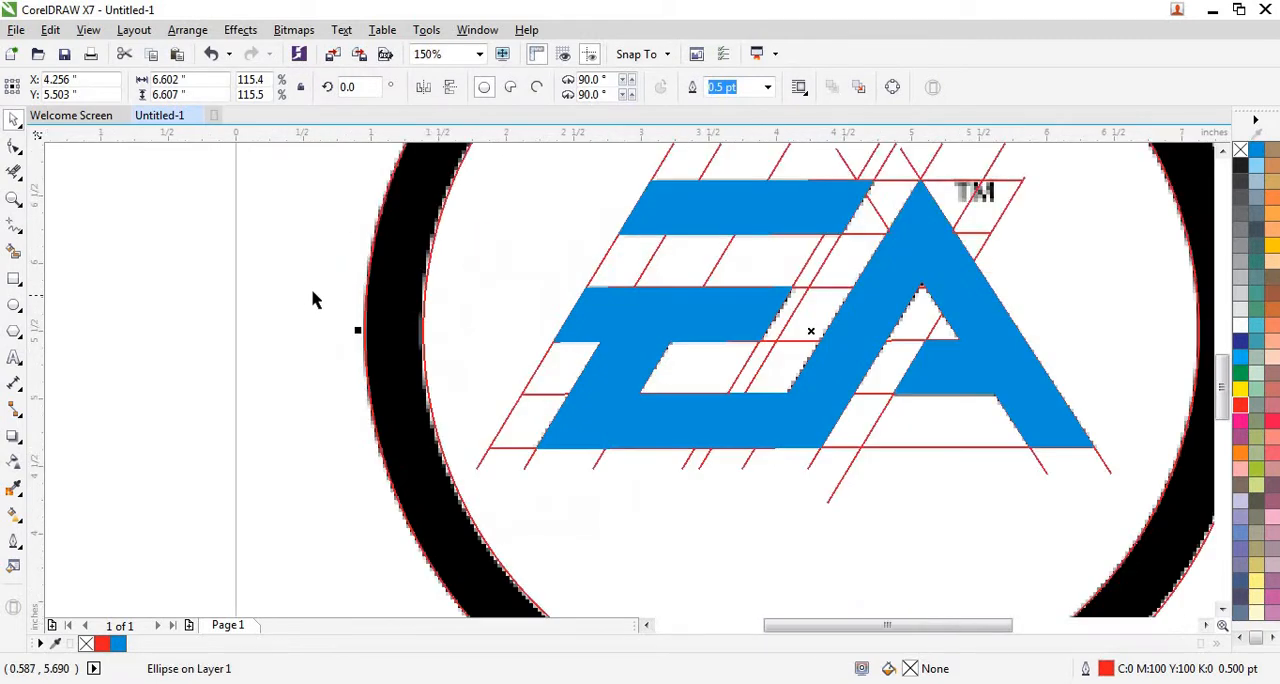
scroll(380, 365, down, 3)
scroll(556, 432, up, 2)
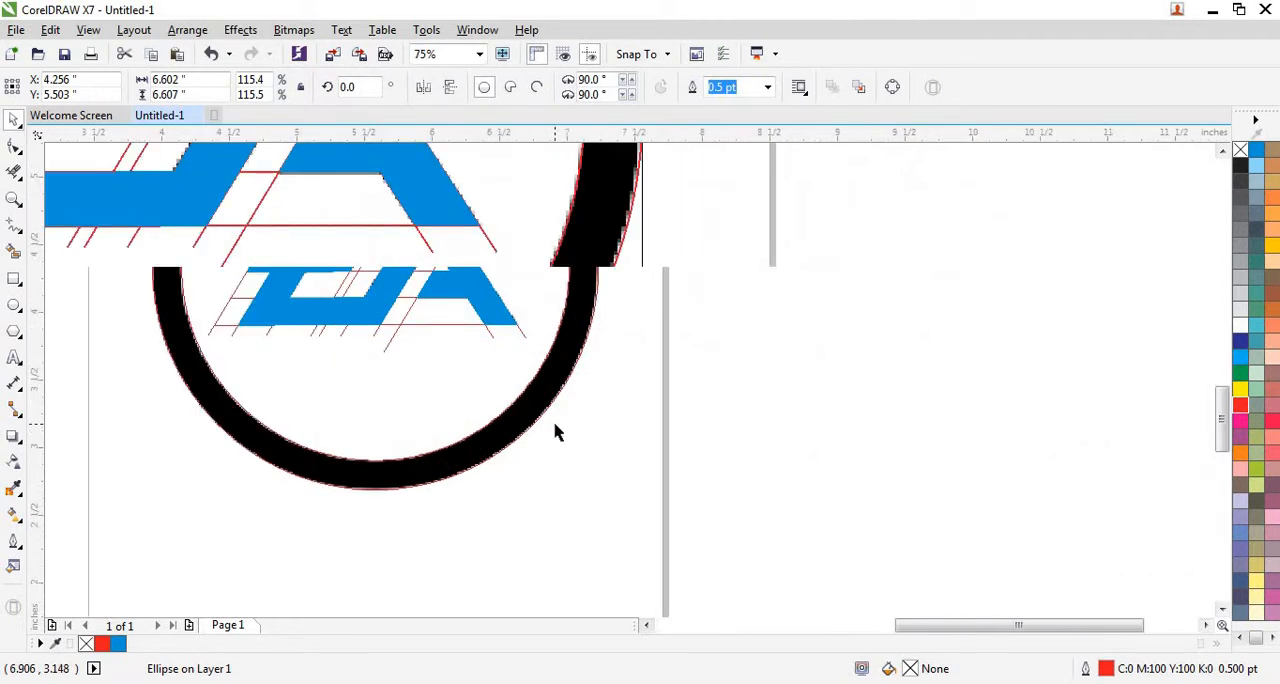
scroll(563, 514, up, 1)
scroll(601, 544, down, 1)
scroll(530, 459, down, 1)
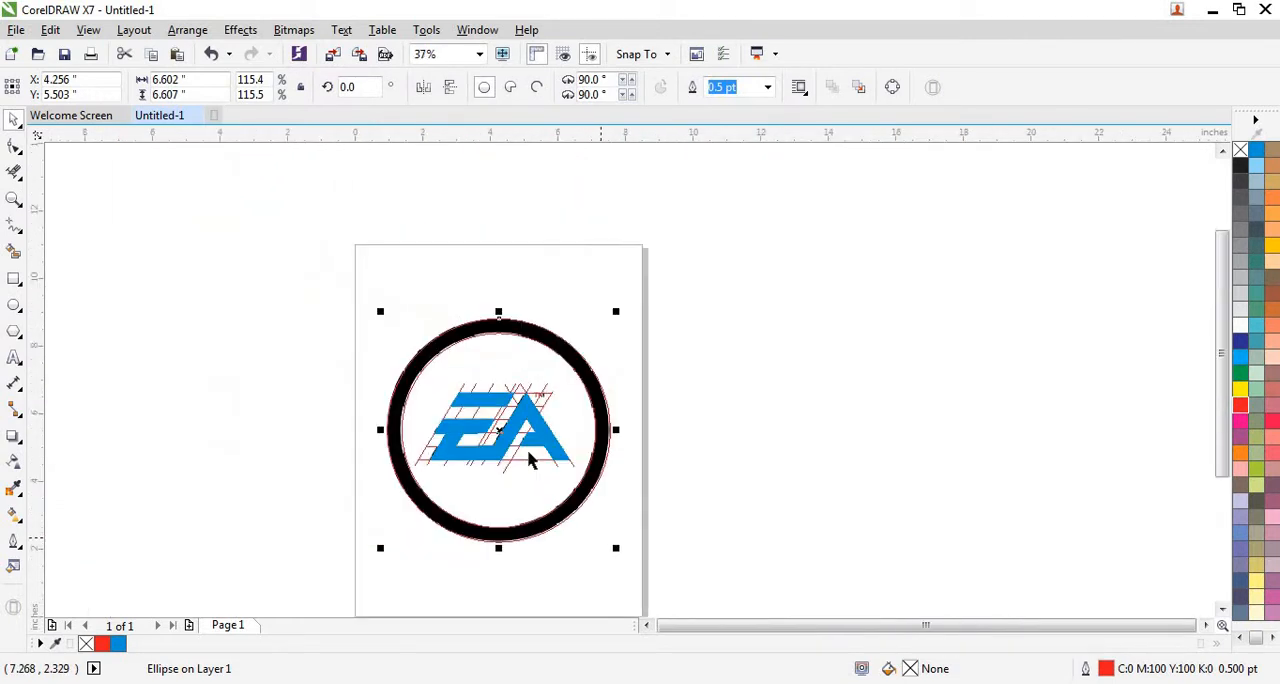
scroll(411, 297, up, 2)
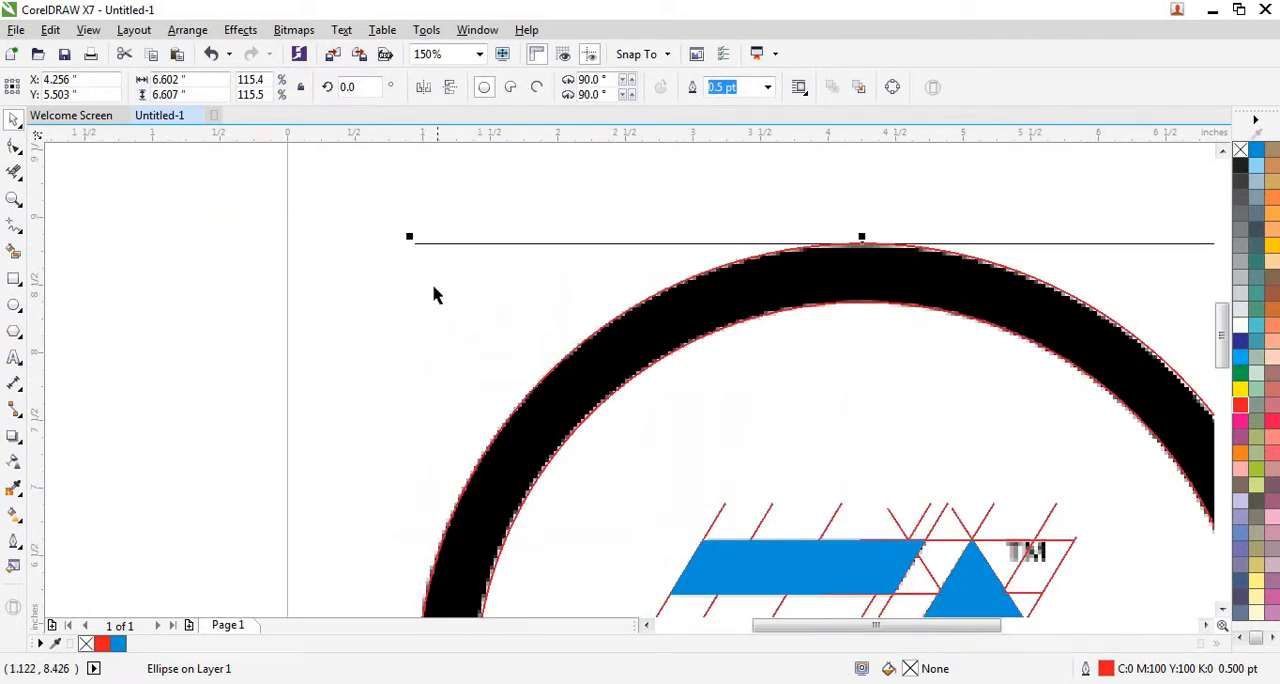
scroll(430, 291, up, 2)
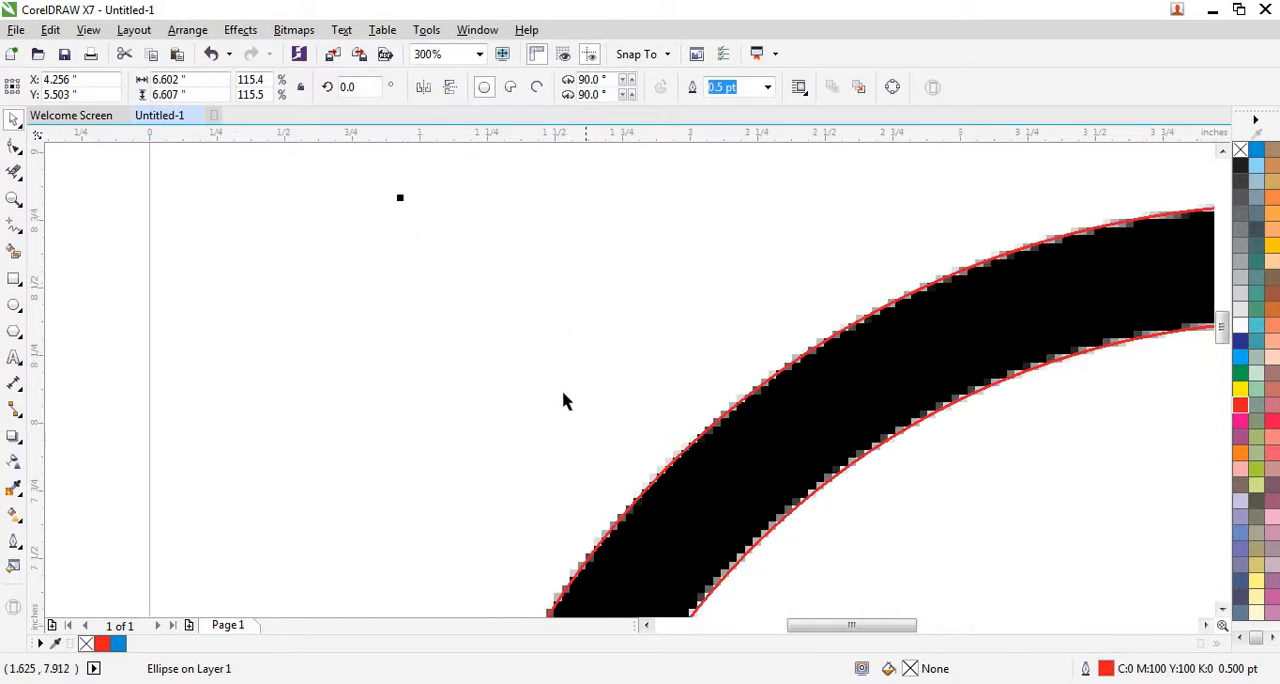
scroll(563, 400, down, 3)
click(629, 437)
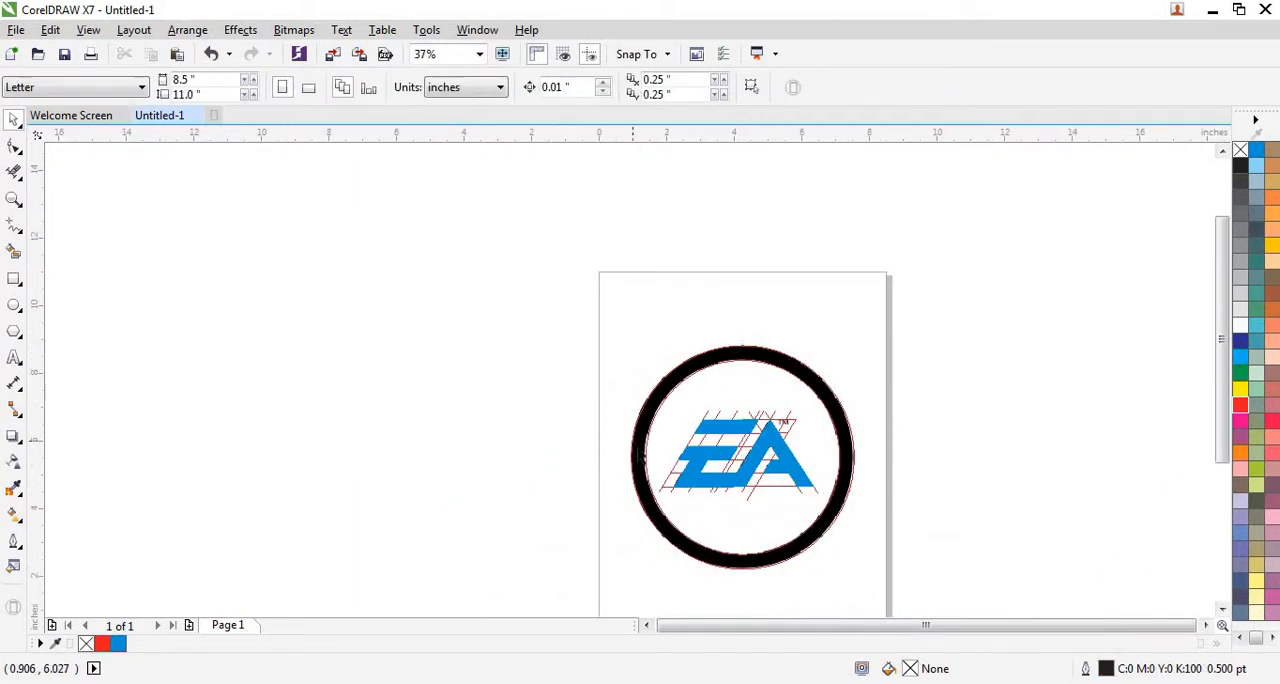
Move the inner red circle off the page beside the logo, and repeat the same move for the outer circle.
scroll(812, 395, down, 1)
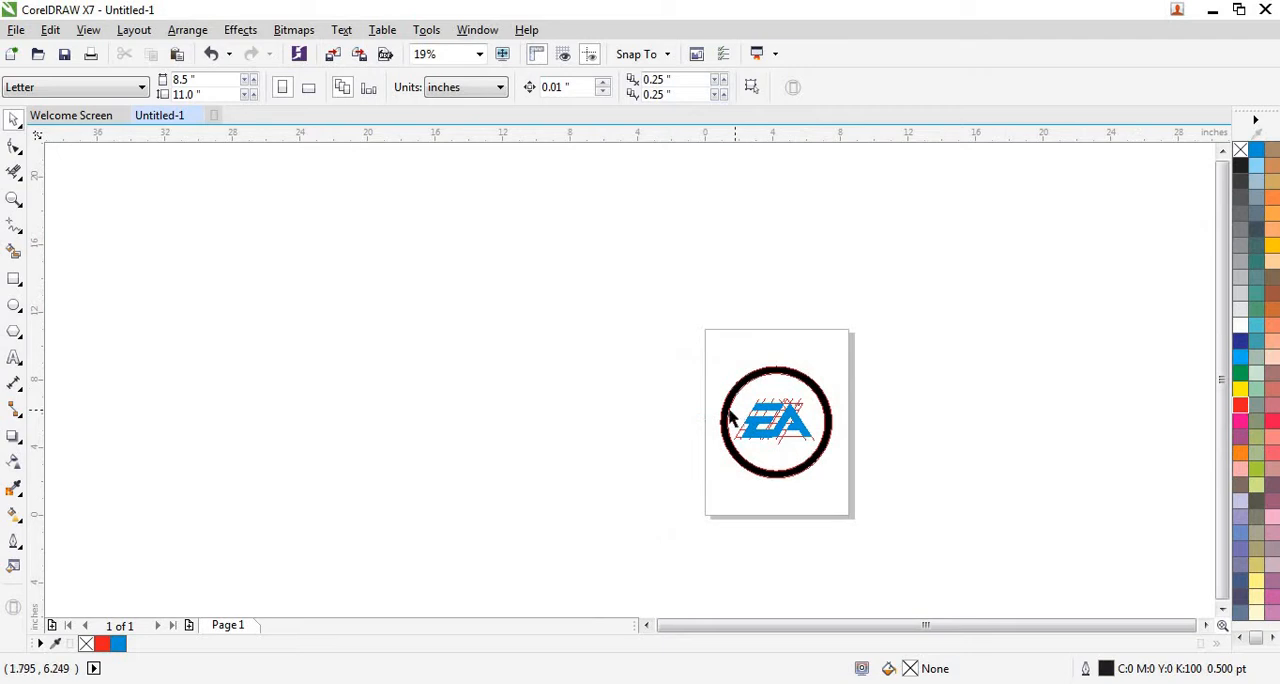
scroll(729, 418, up, 1)
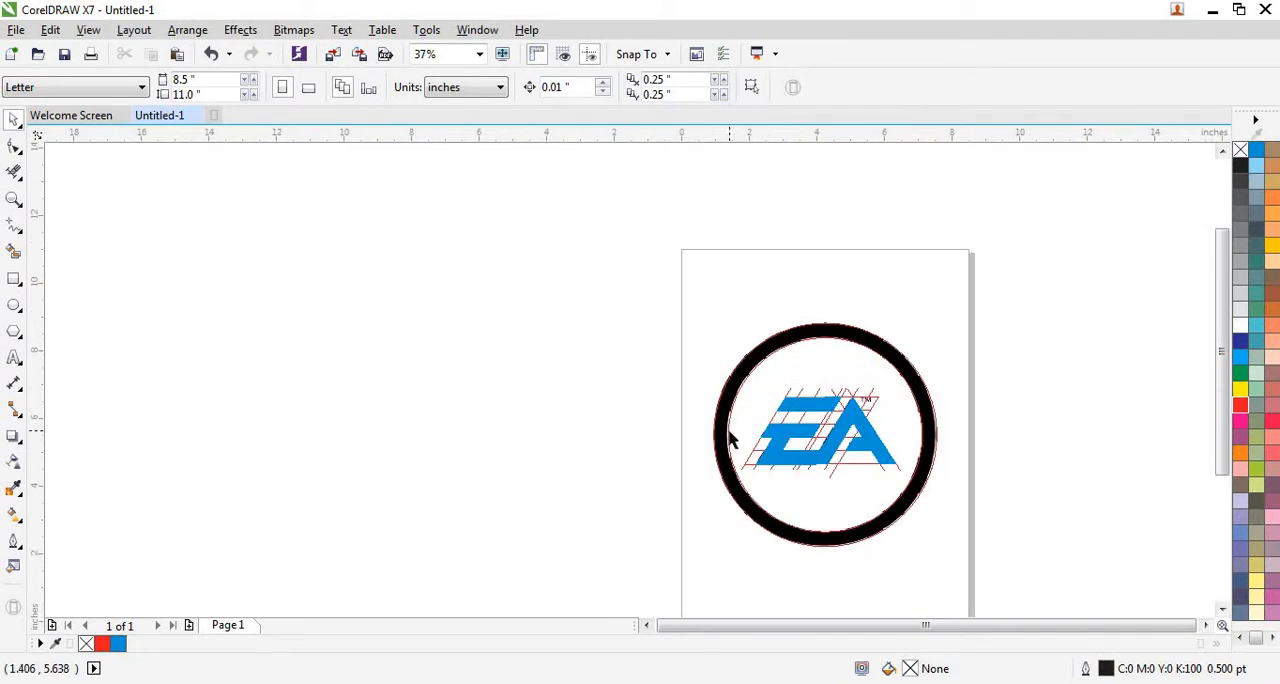
click(729, 437)
drag(810, 437, 510, 438)
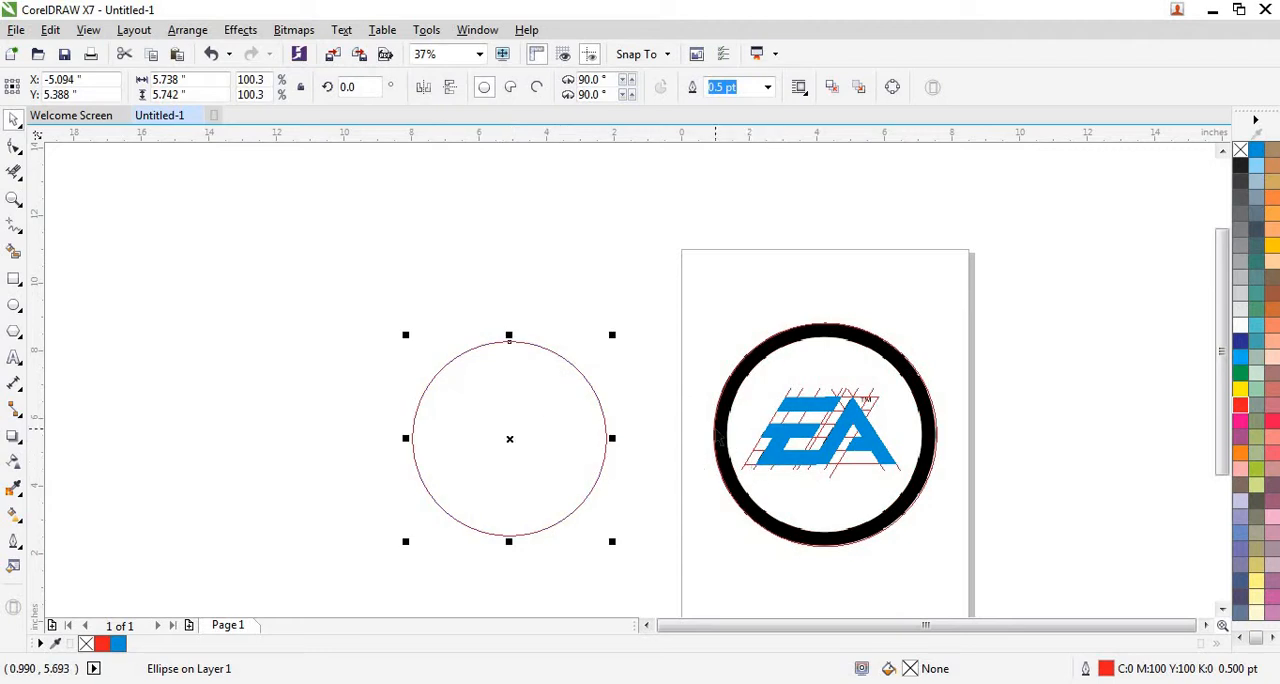
click(713, 430)
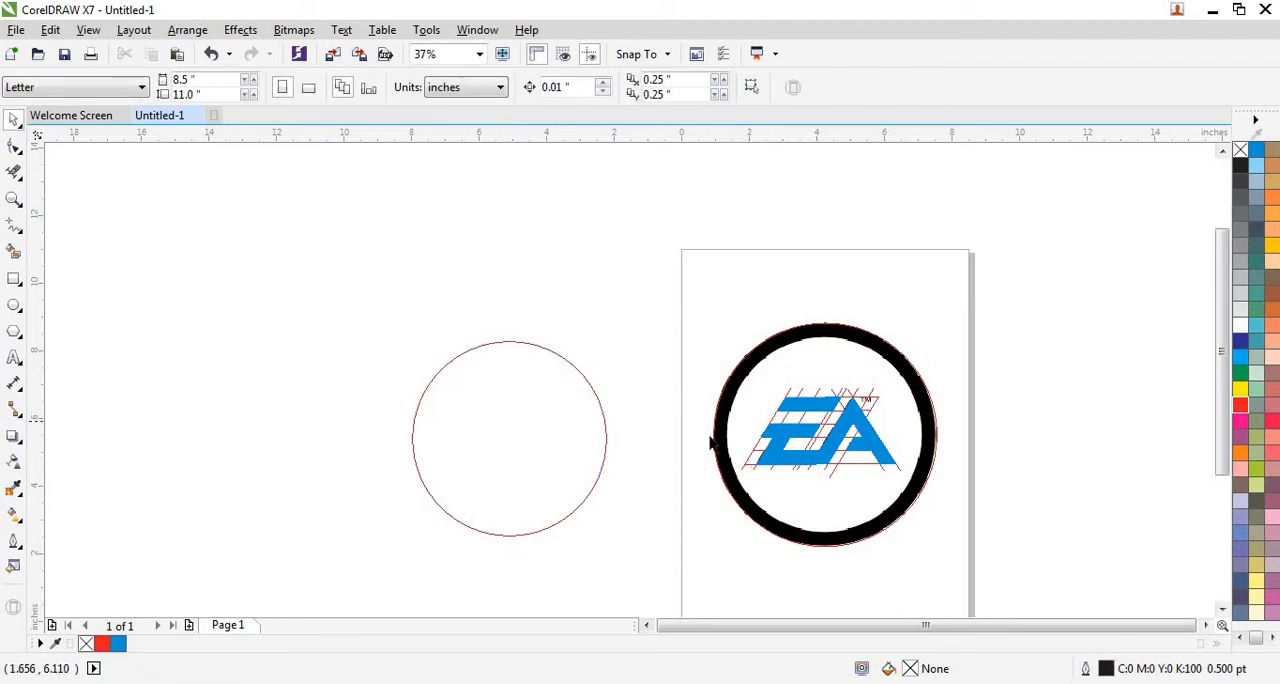
click(711, 430)
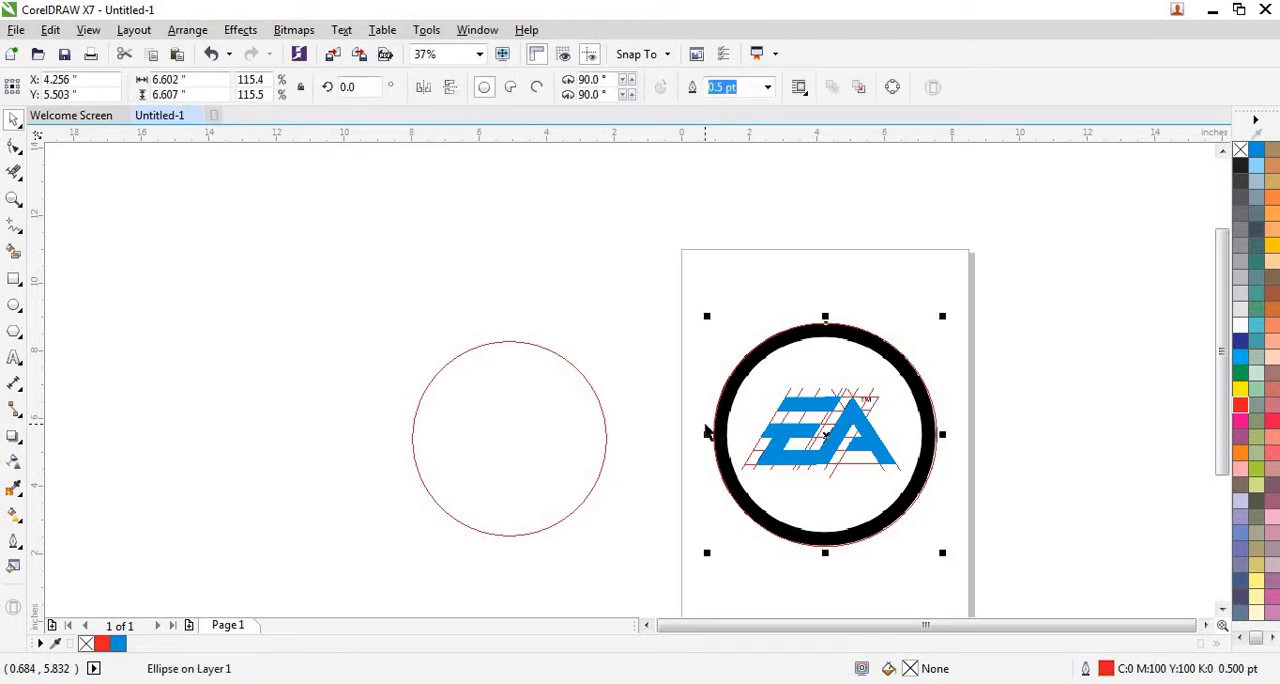
key(ctrl+r)
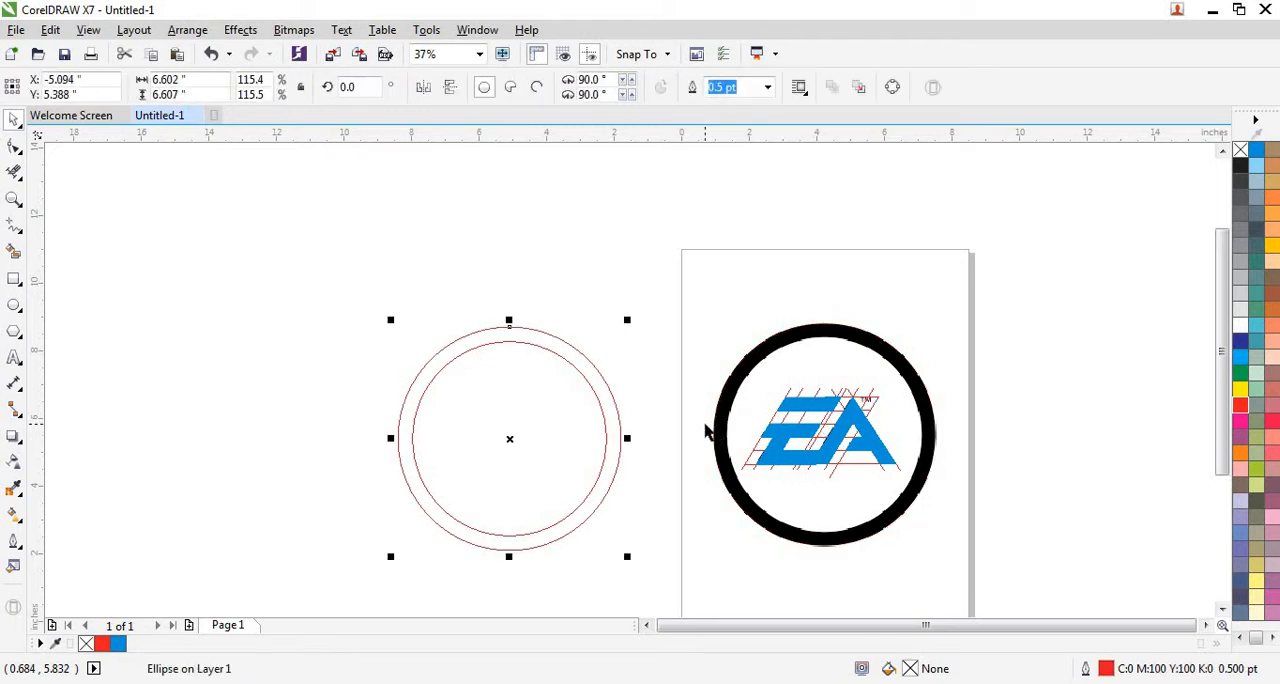
Repeat the move for both blue lettering pieces so they sit inside the two circles beside the page.
click(778, 443)
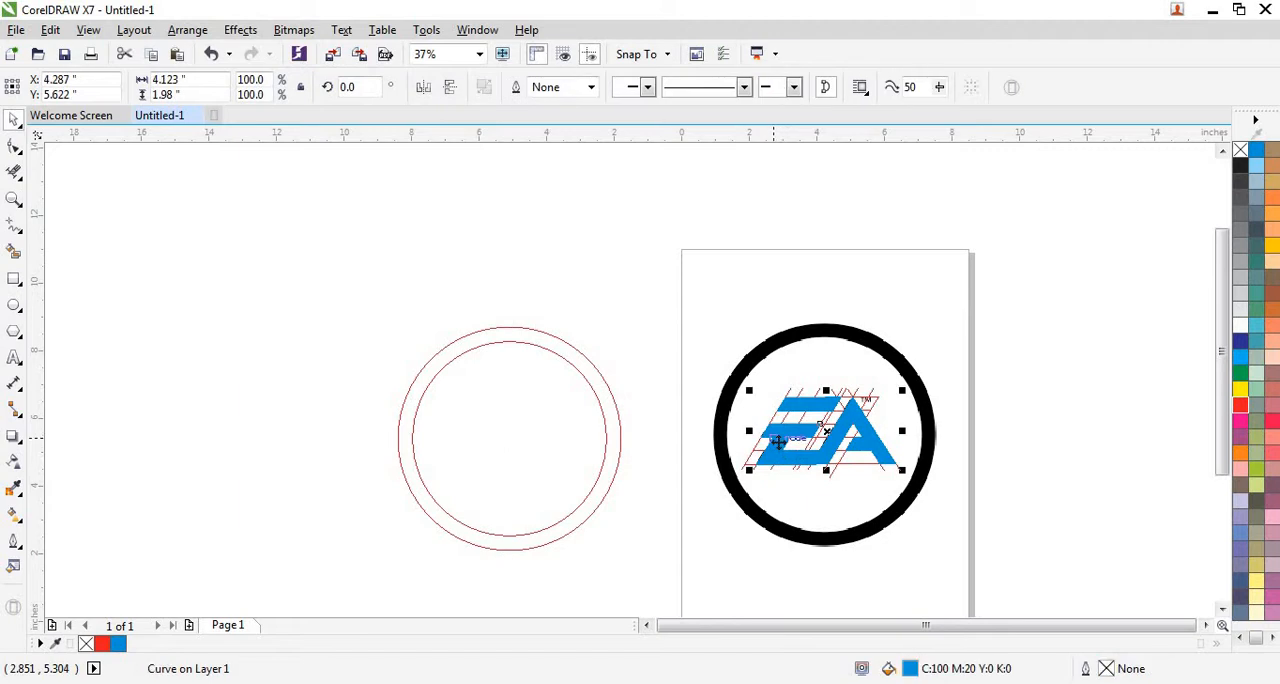
key(ctrl+r)
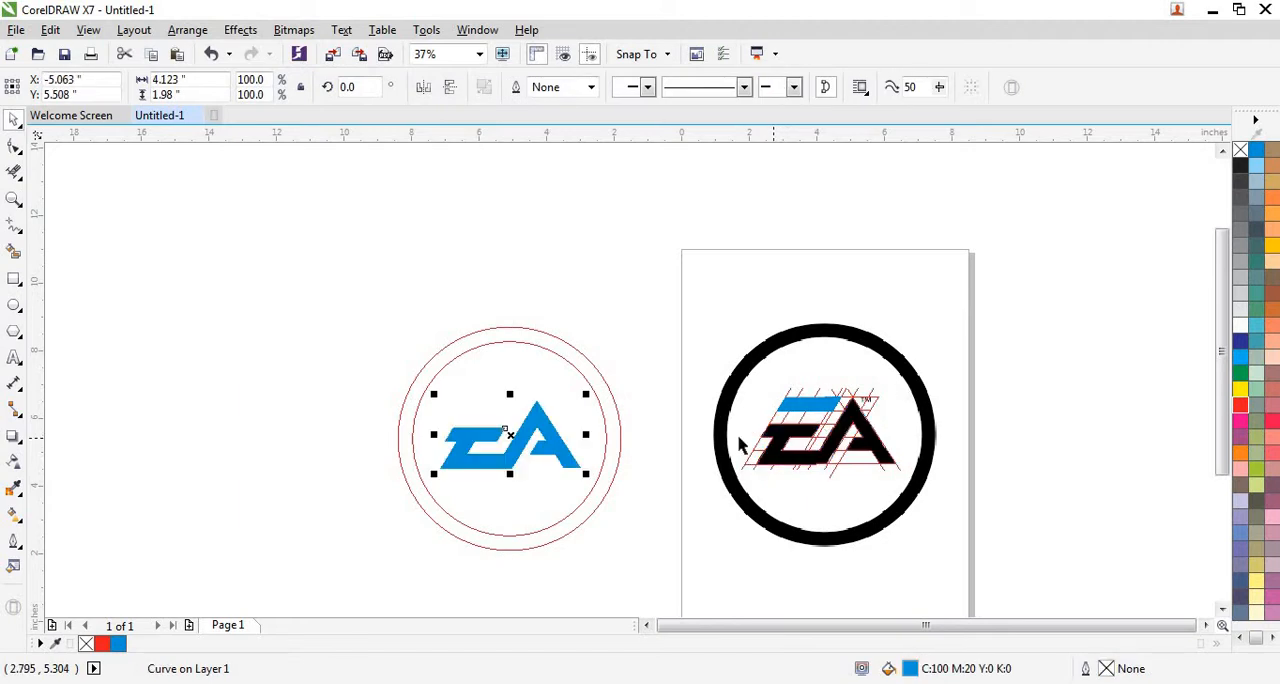
click(796, 405)
key(ctrl+r)
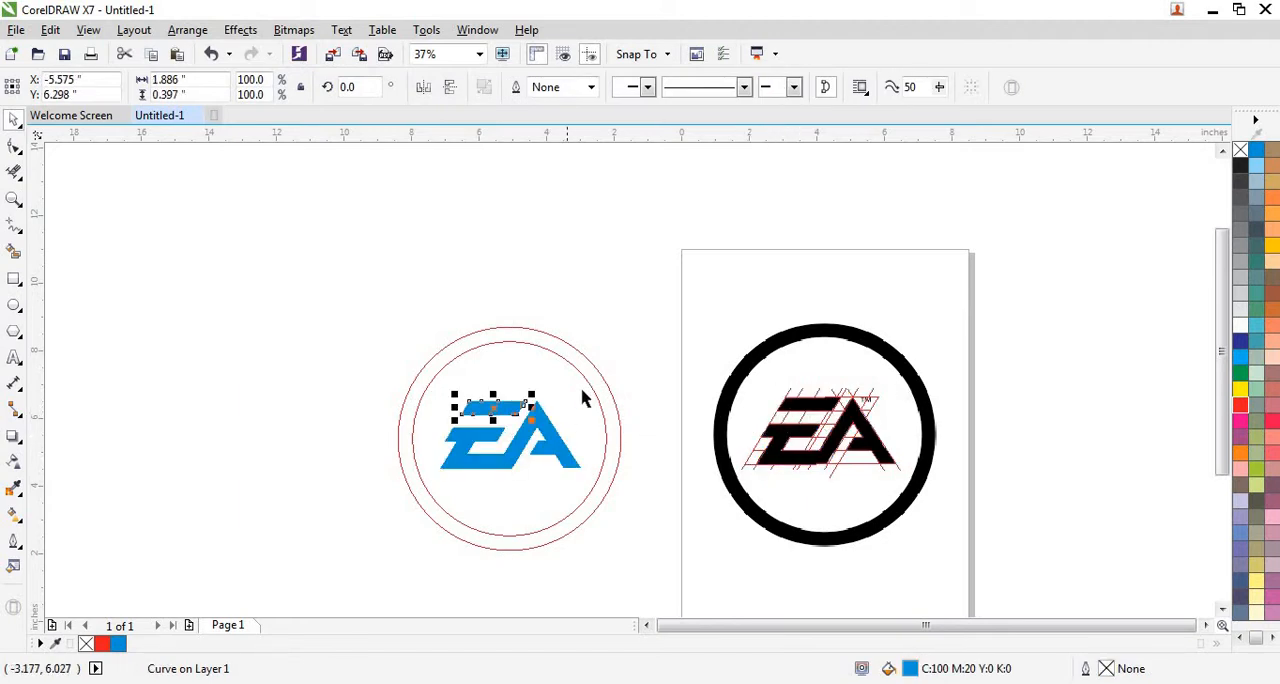
Combine the two blue lettering pieces, and combine them with both circles into a single blue logo curve.
click(605, 356)
drag(375, 344, 614, 500)
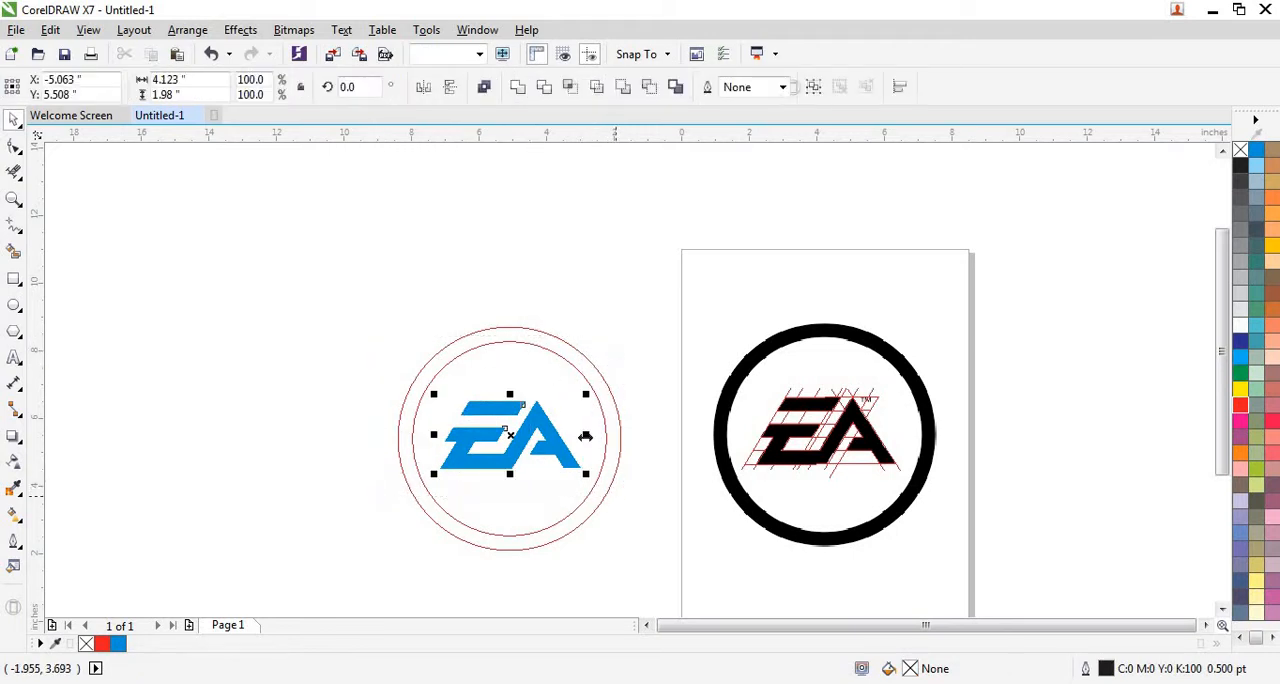
click(484, 90)
drag(356, 234, 658, 588)
click(486, 88)
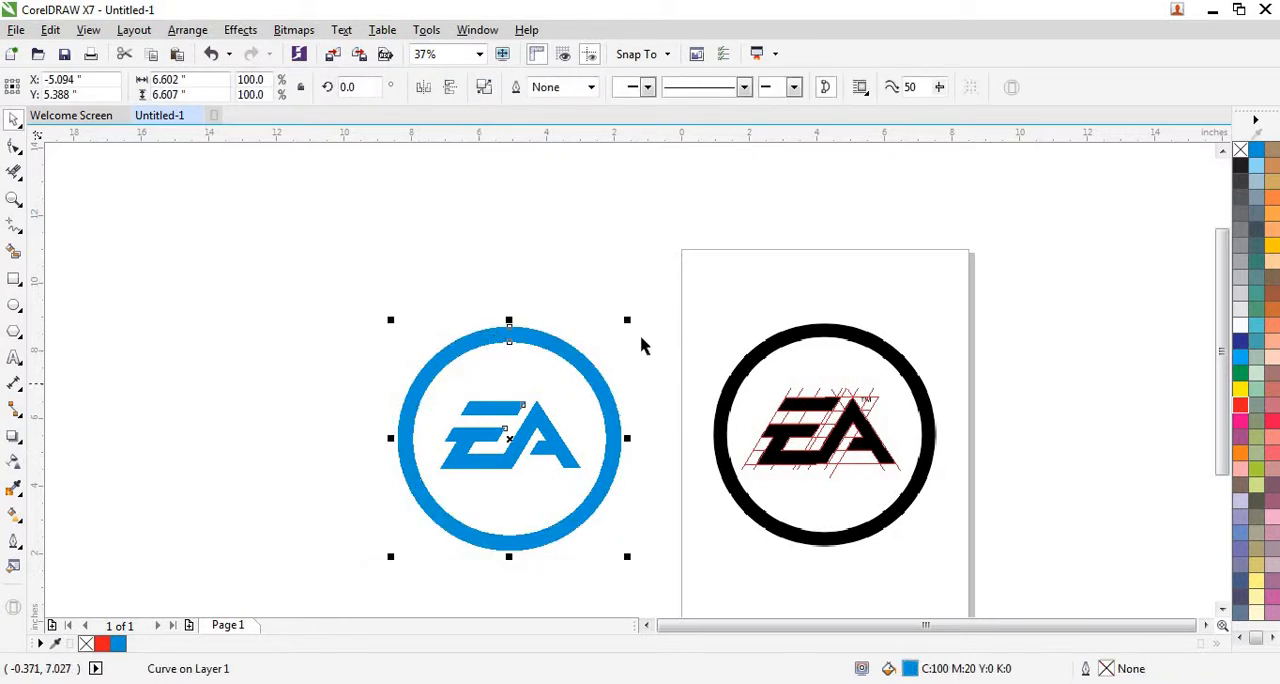
Delete the red guide lines, and unlock and delete the black reference bitmap on the page.
drag(679, 259, 980, 553)
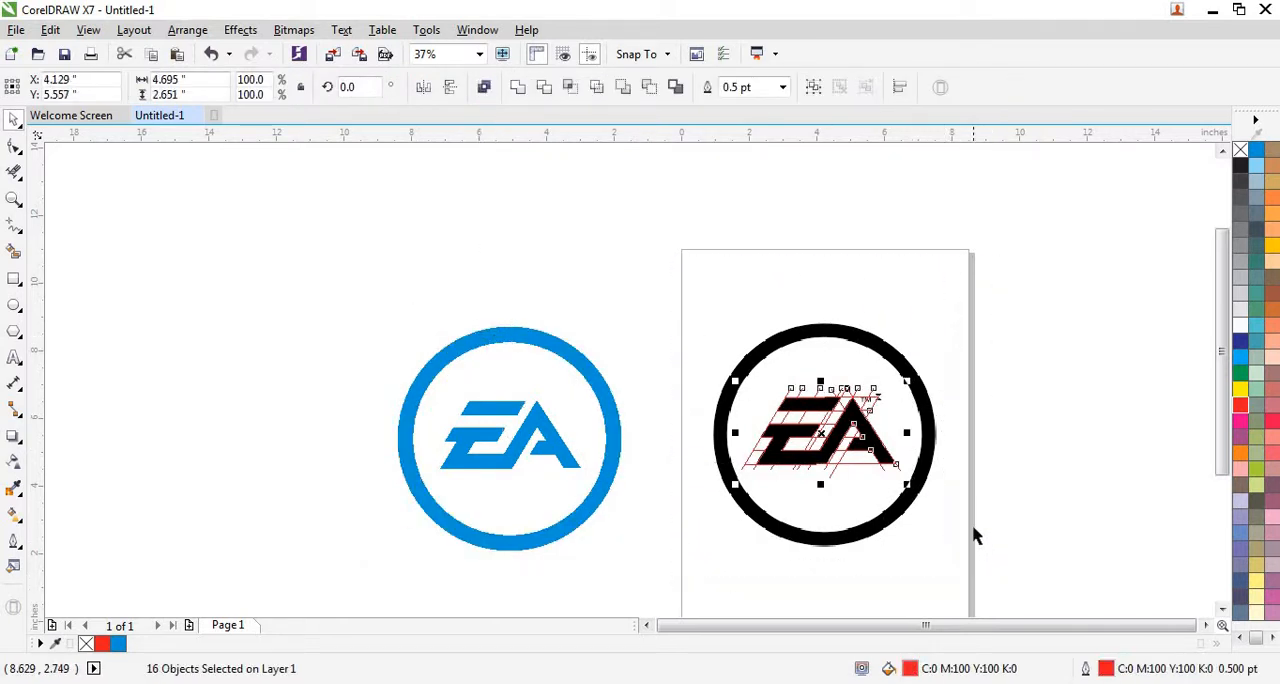
click(963, 524)
click(856, 446)
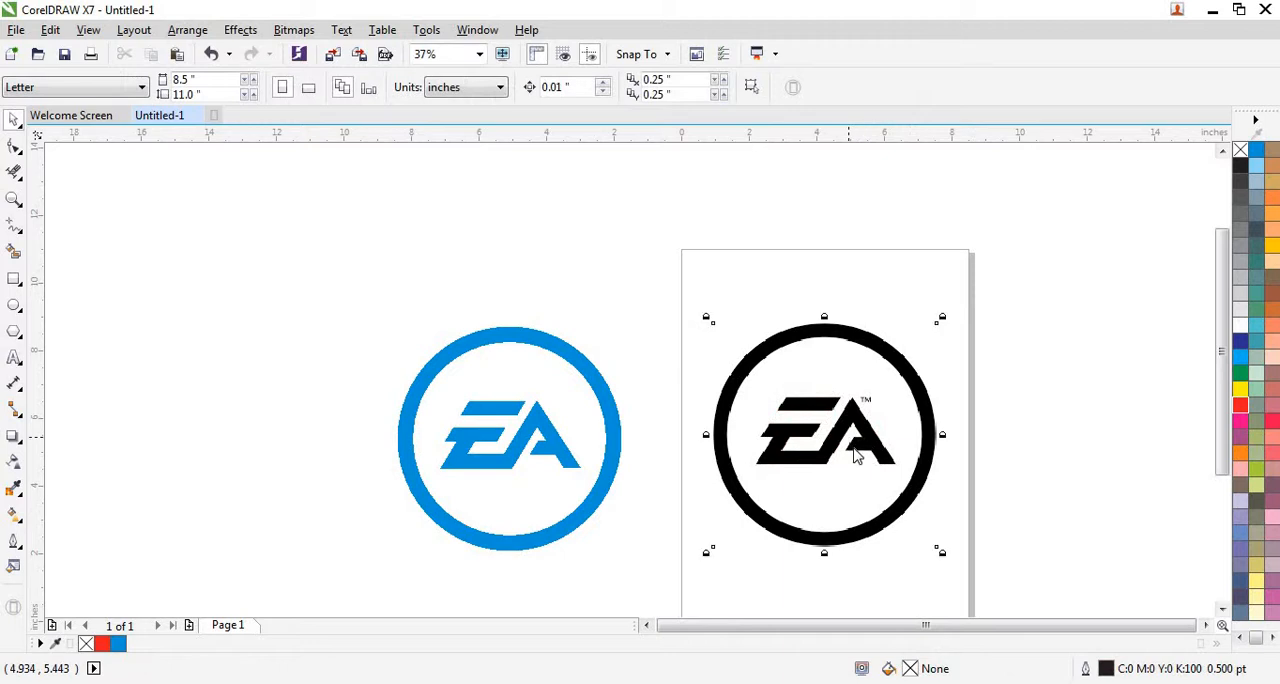
right_click(850, 441)
click(910, 450)
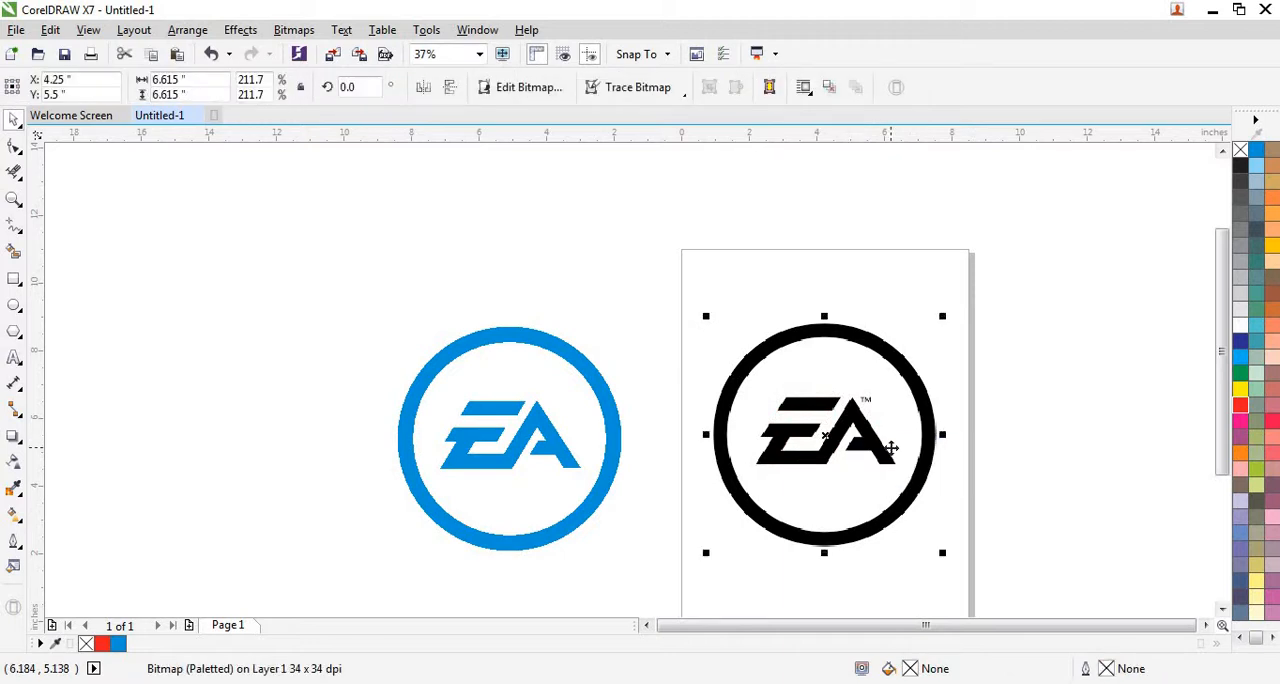
key(Delete)
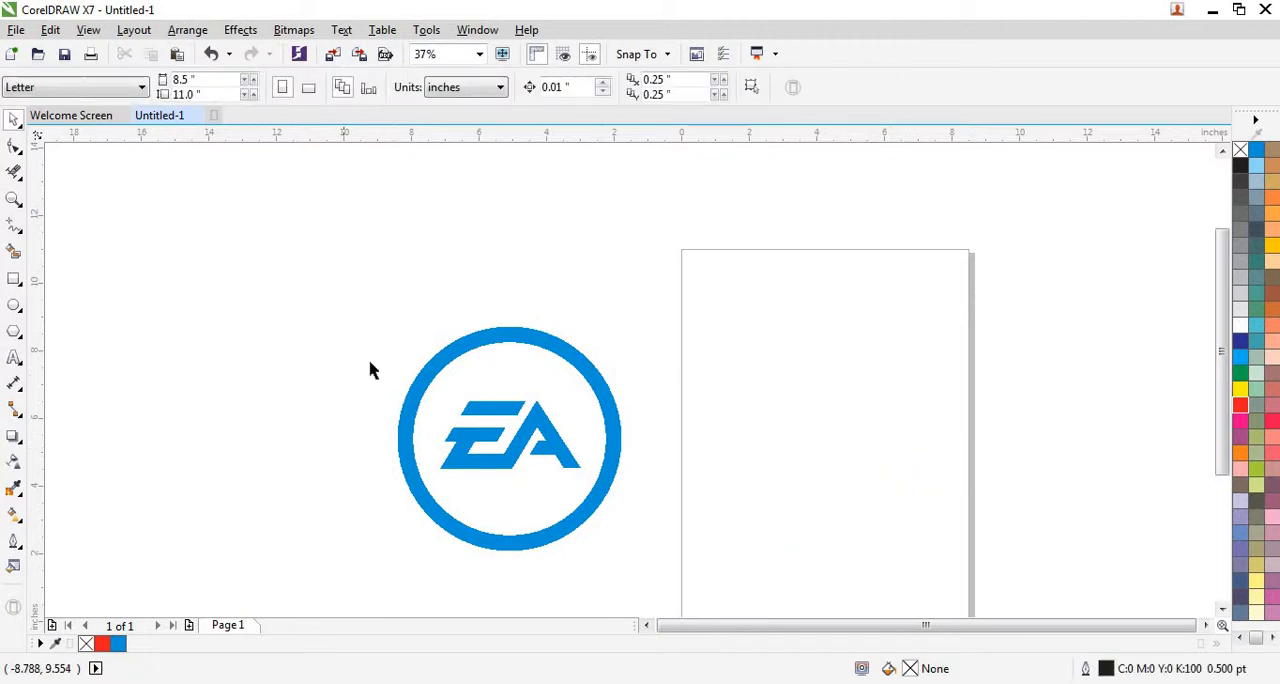
Move the combined EA logo onto the upper part of the page and fill it with black.
click(503, 431)
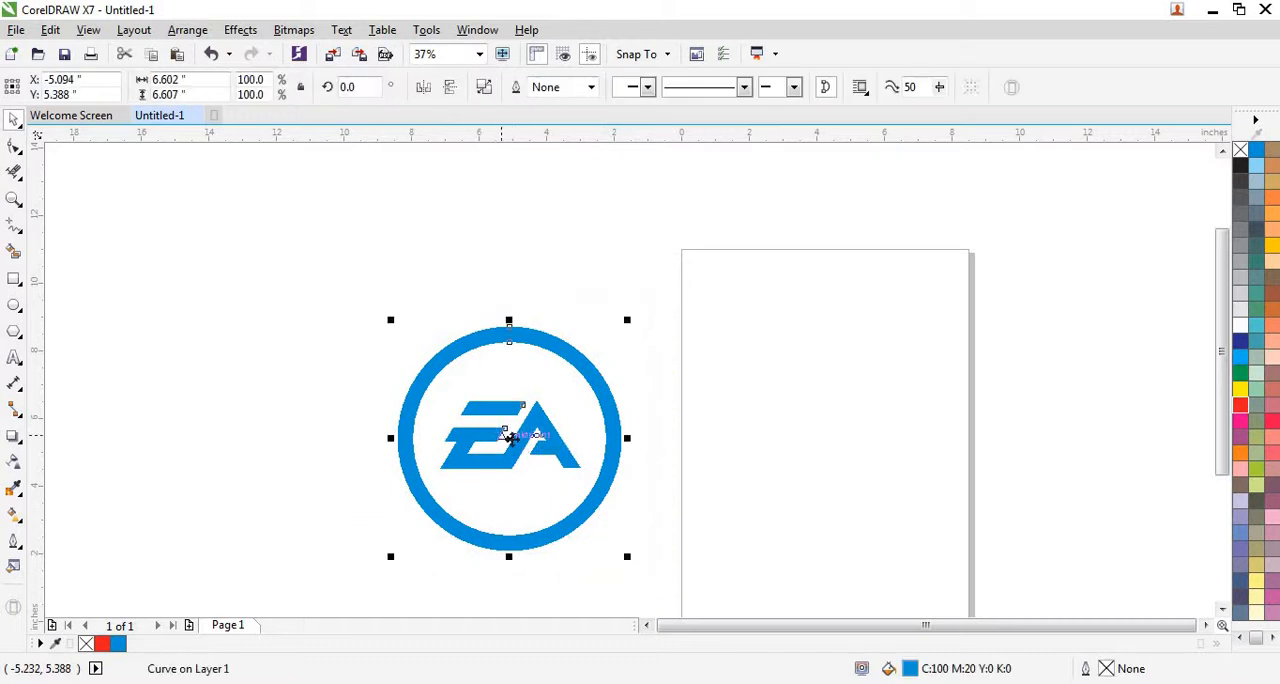
drag(771, 400, 814, 377)
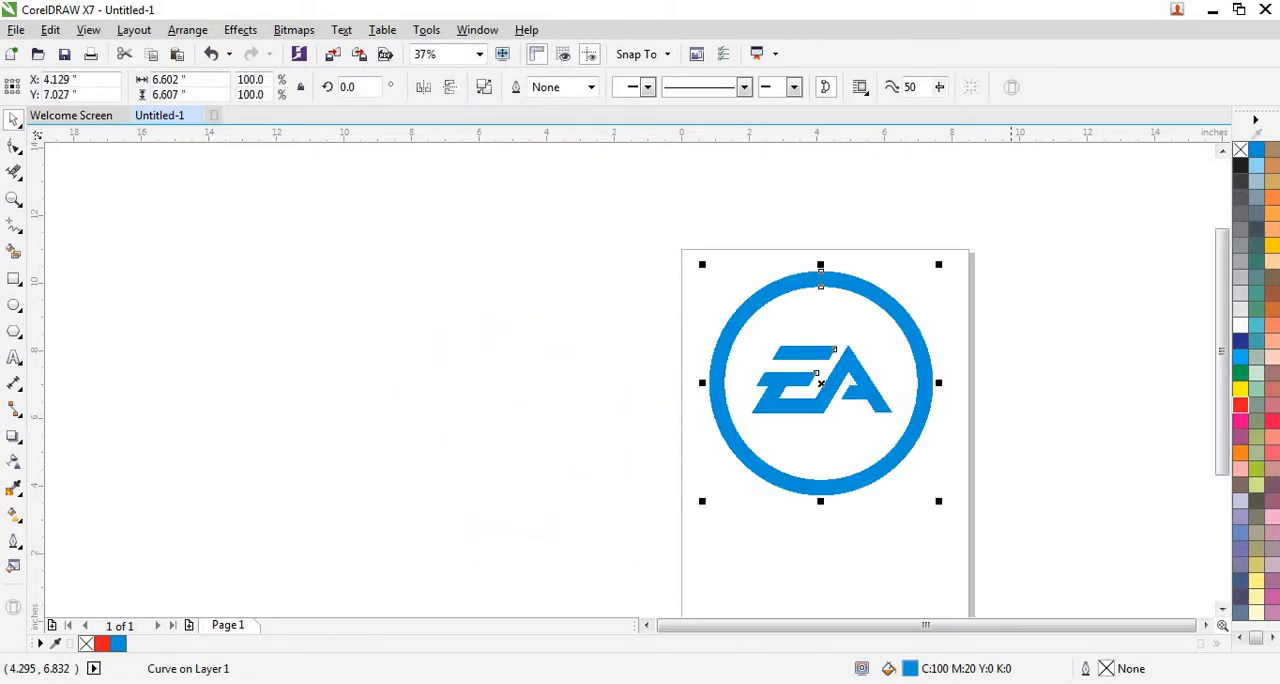
click(1241, 166)
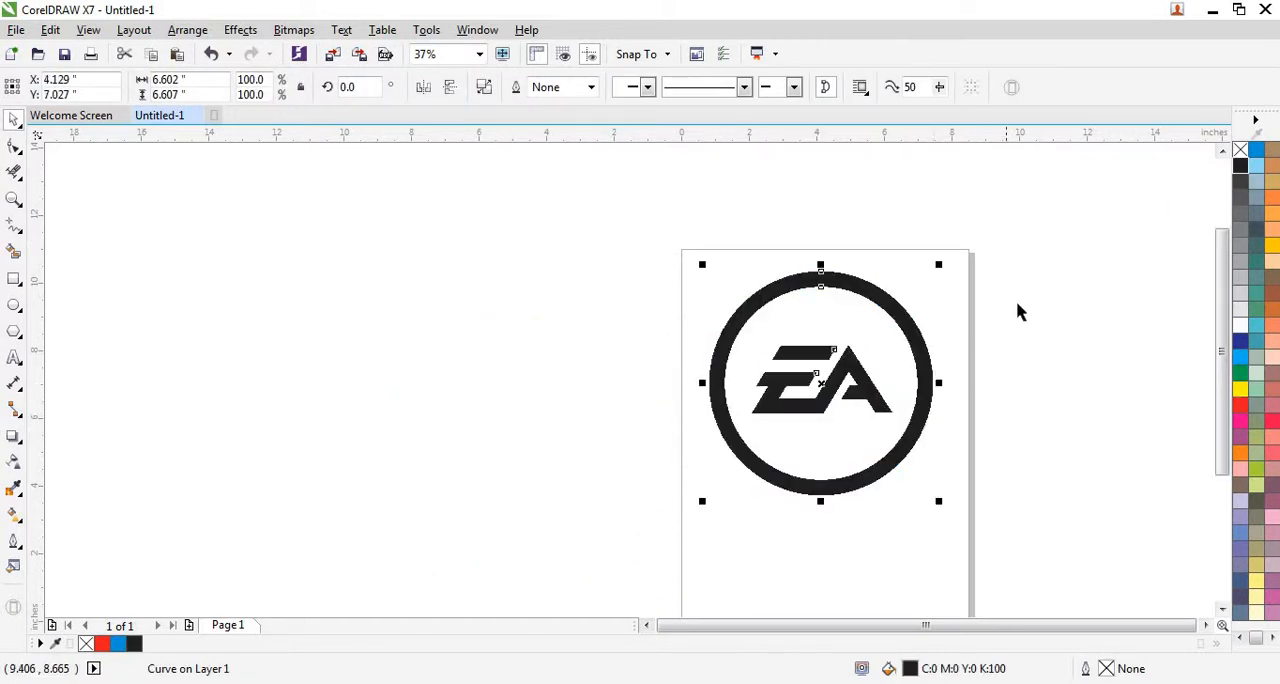
click(1020, 300)
Delete the inner corner nodes of the notch on the right slanted edge of the A to straighten it.
drag(1055, 228, 655, 537)
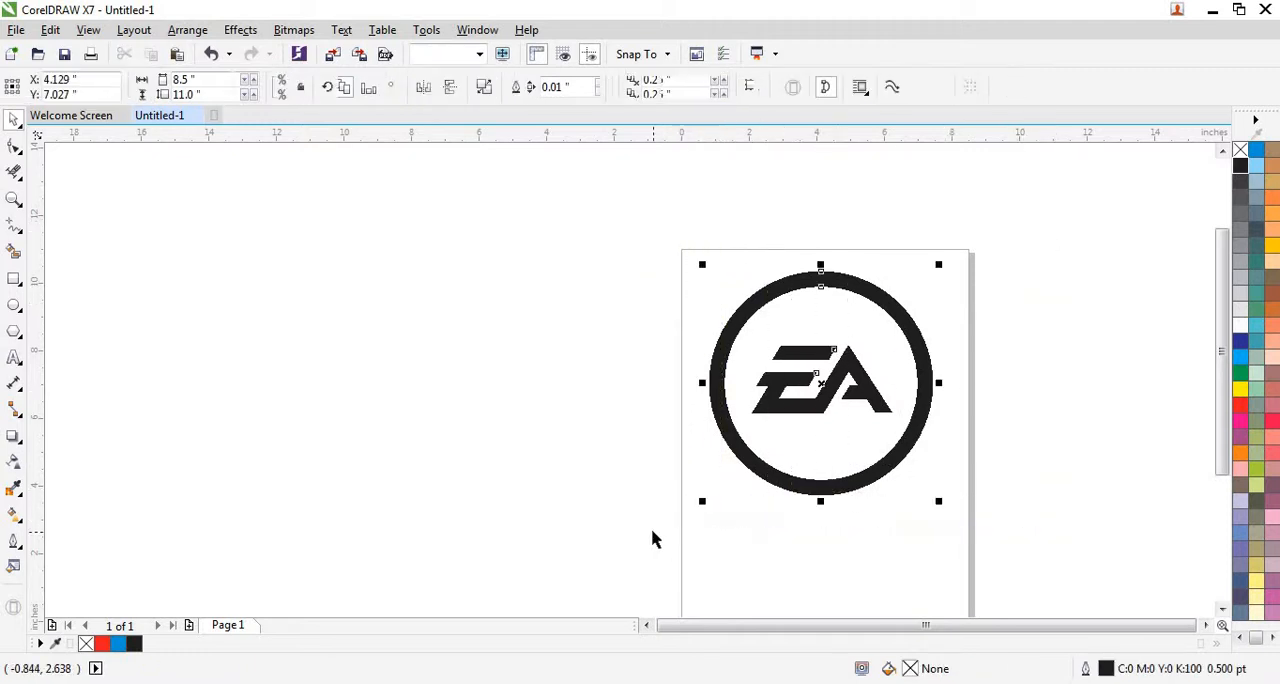
key(shift+F2)
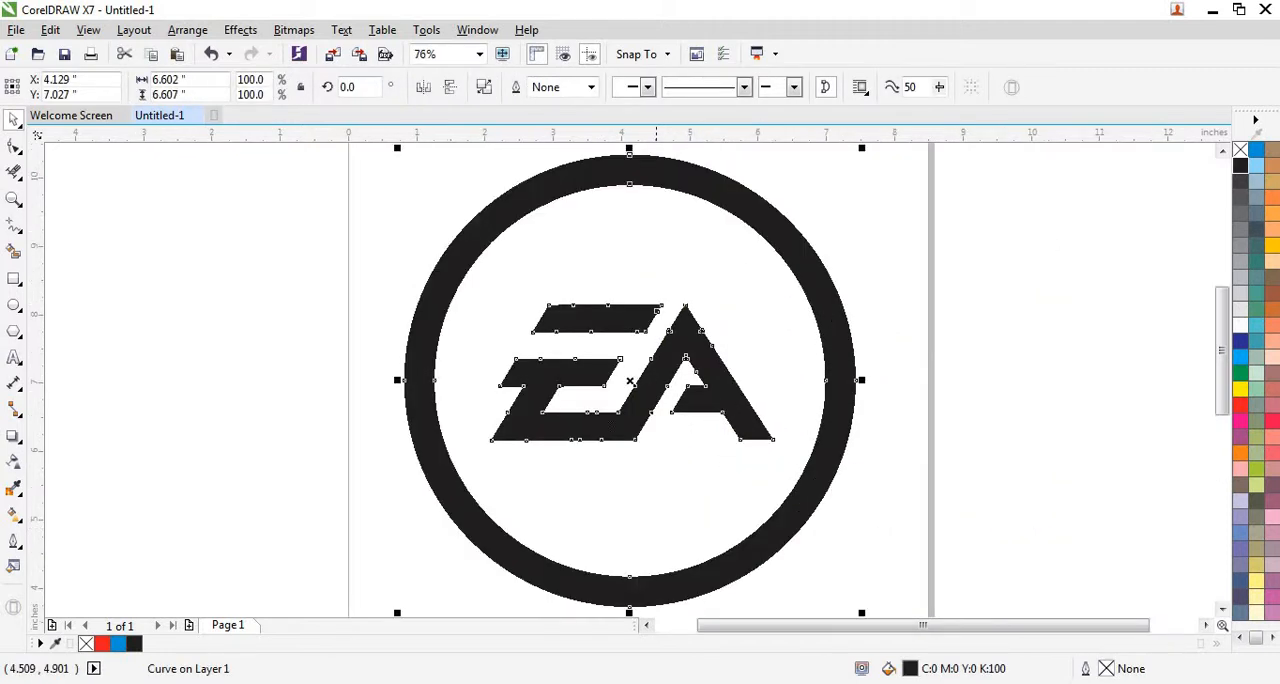
click(895, 333)
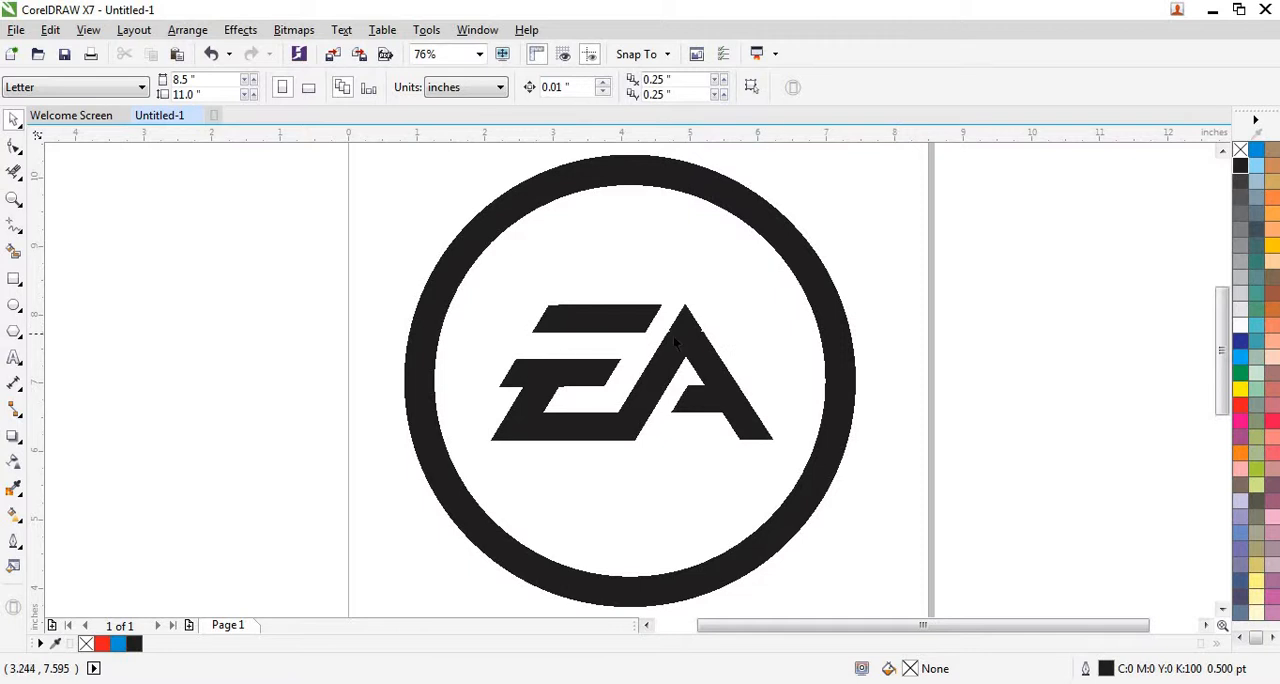
scroll(665, 337, up, 2)
scroll(656, 338, up, 4)
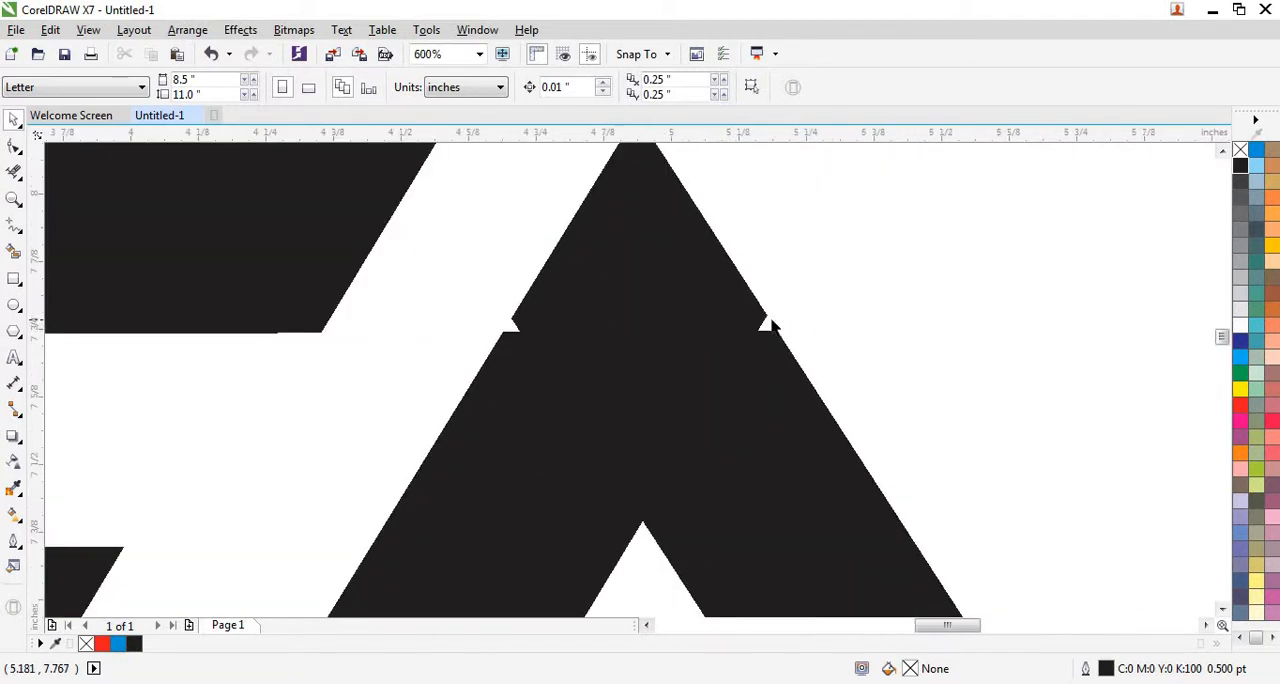
scroll(770, 322, down, 2)
key(F10)
click(766, 338)
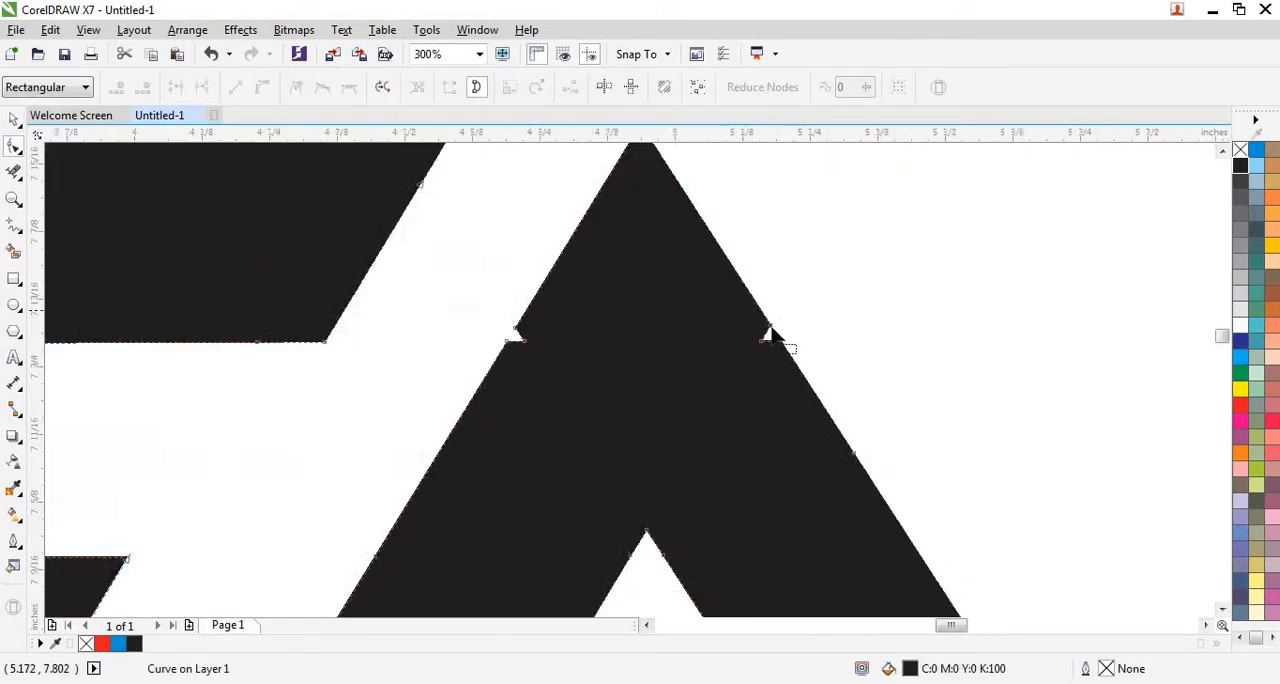
scroll(770, 336, up, 8)
click(724, 410)
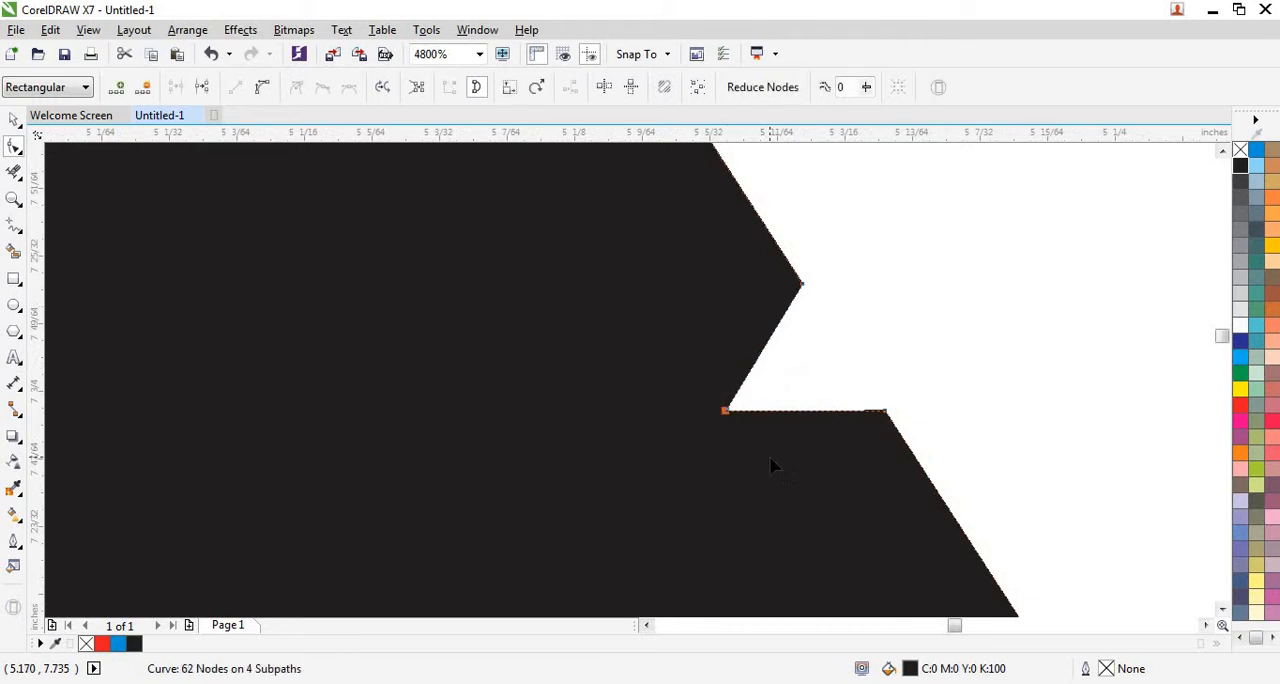
click(769, 456)
key(Delete)
key(Delete)
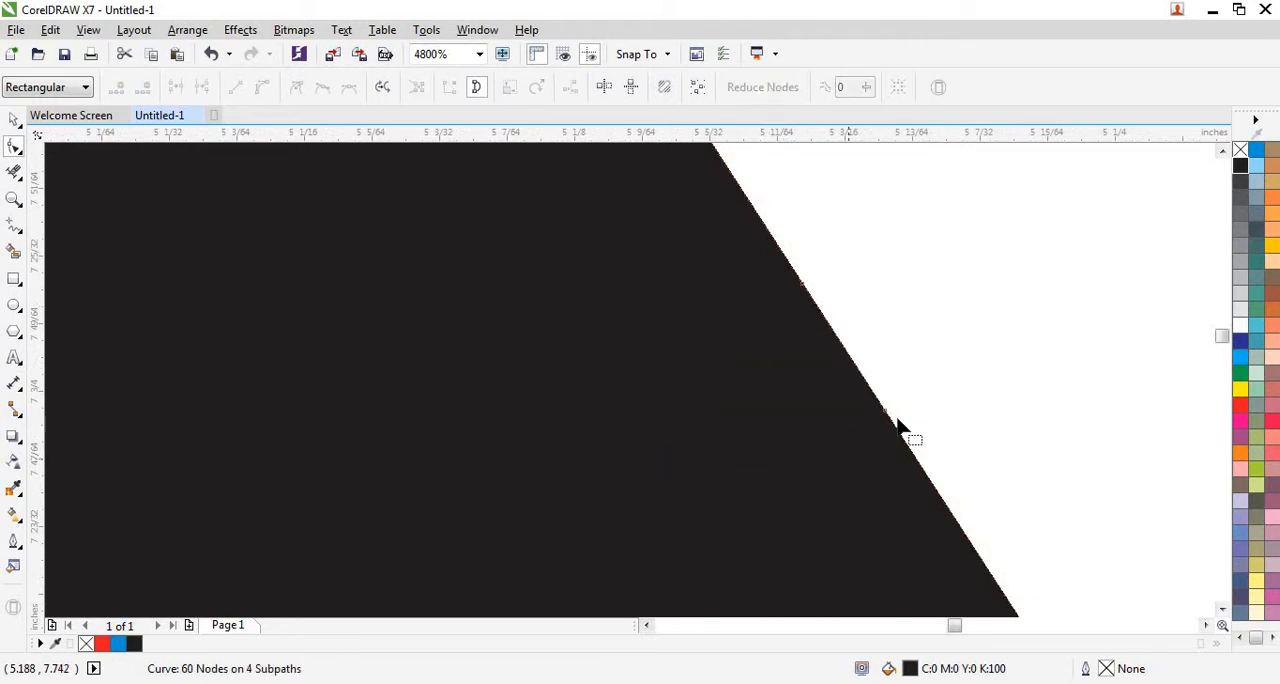
Delete the inner corner node of the notch on the left slanted edge of the A.
scroll(436, 415, down, 4)
drag(408, 447, 412, 449)
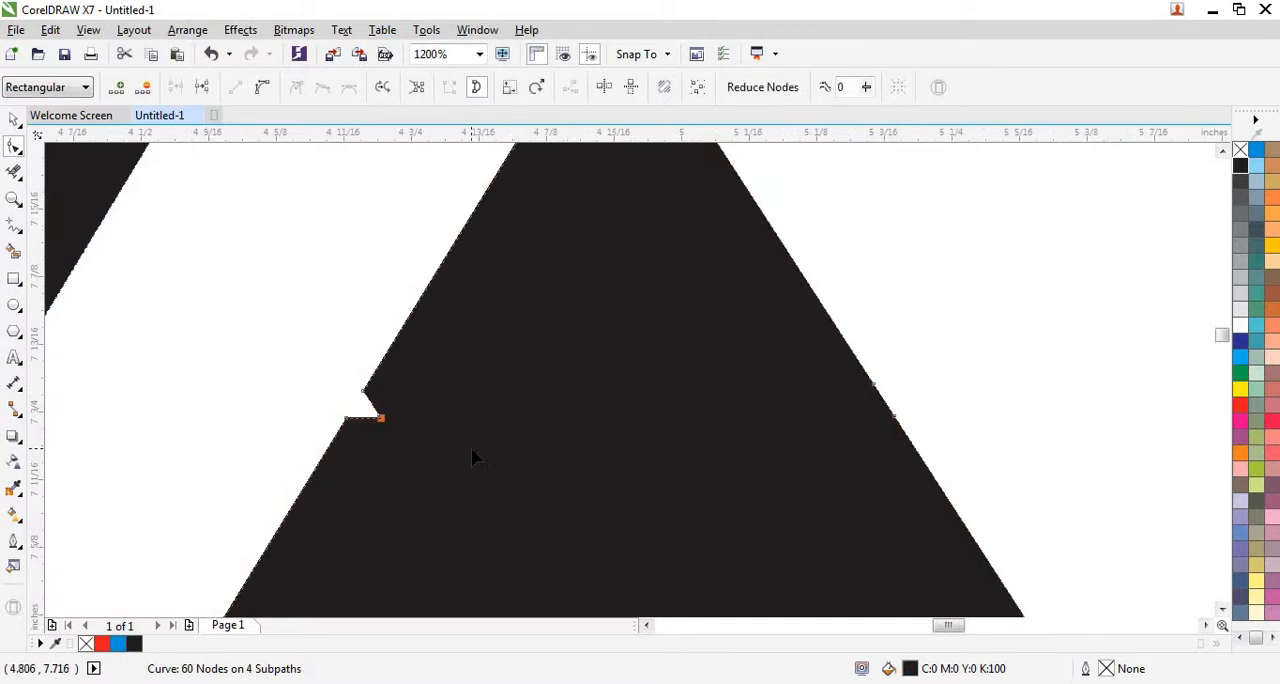
key(Delete)
Delete the five surplus nodes along the upper and lower edges of the E's bottom bar.
scroll(780, 320, down, 4)
scroll(714, 270, down, 4)
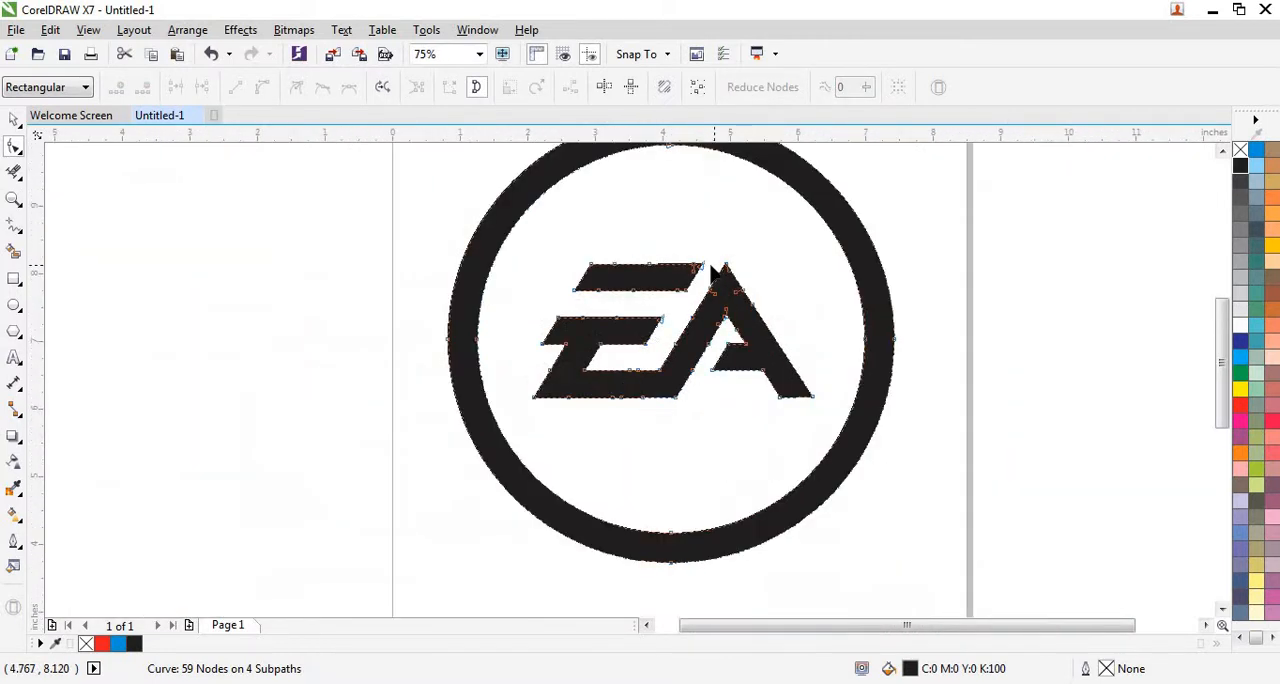
scroll(655, 400, up, 4)
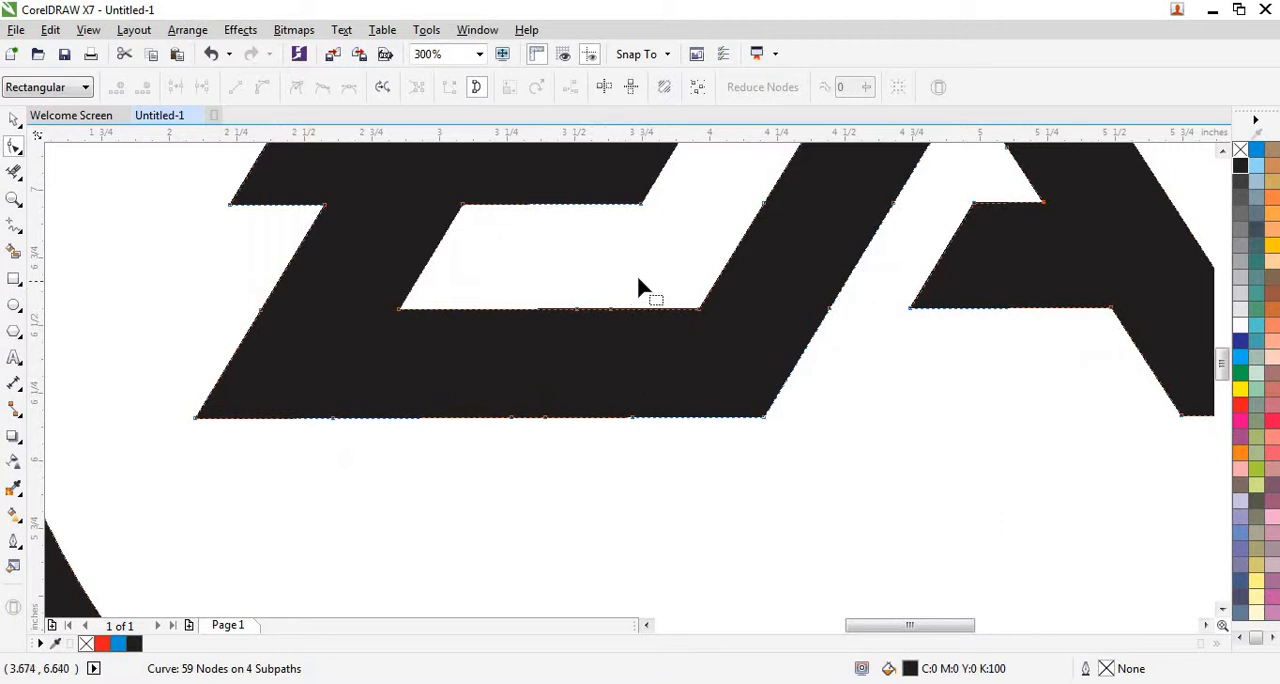
drag(637, 278, 465, 470)
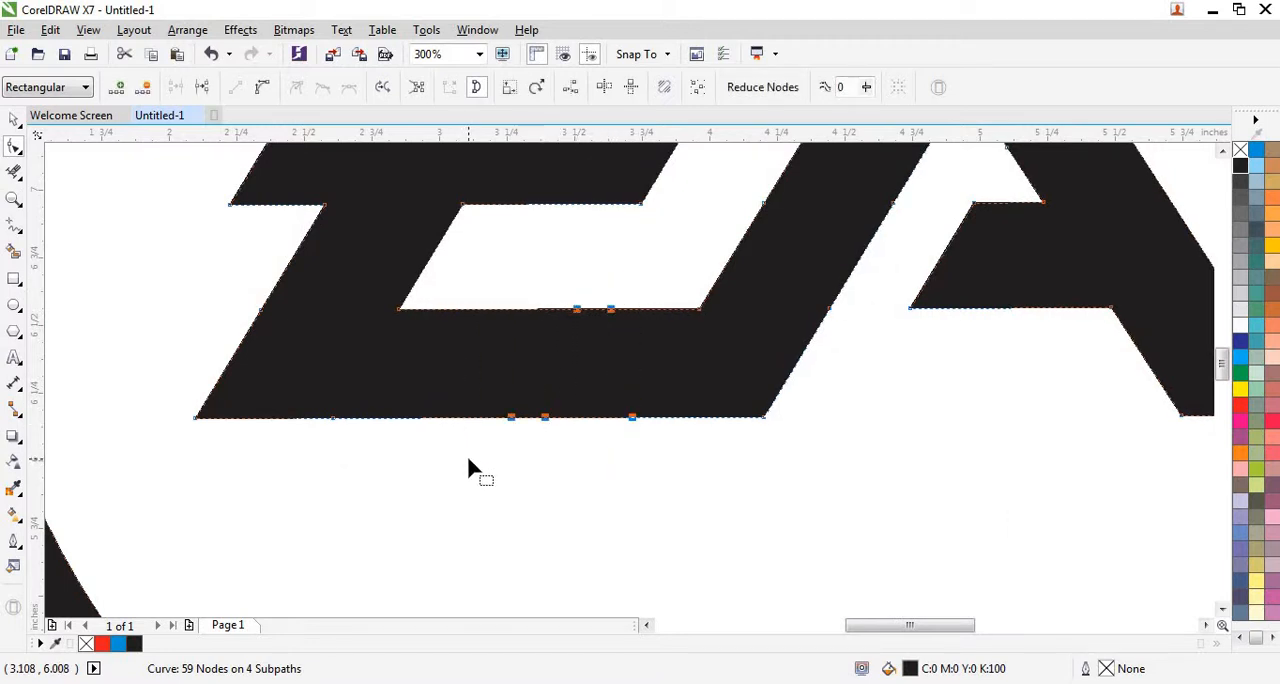
key(Delete)
Examine the cleaned-up lettering up close and the whole logo zoomed to fit, with nothing left selected.
scroll(531, 423, down, 3)
scroll(597, 380, up, 4)
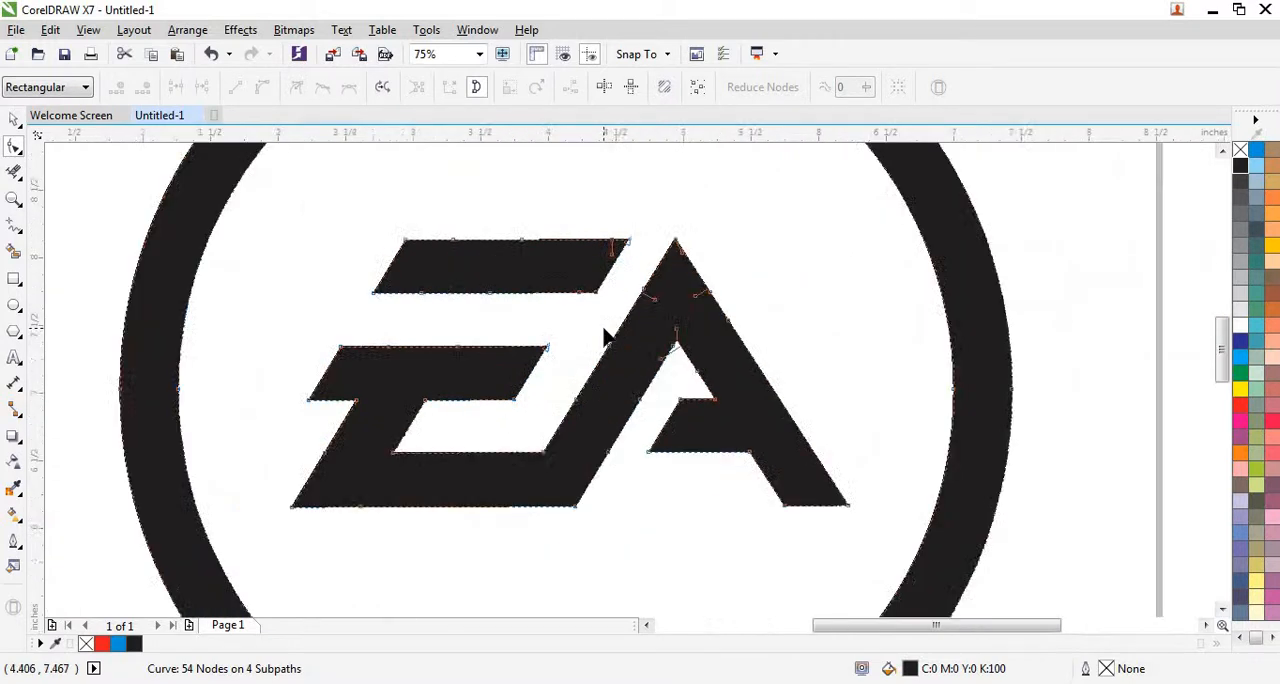
scroll(652, 354, down, 2)
scroll(540, 345, down, 3)
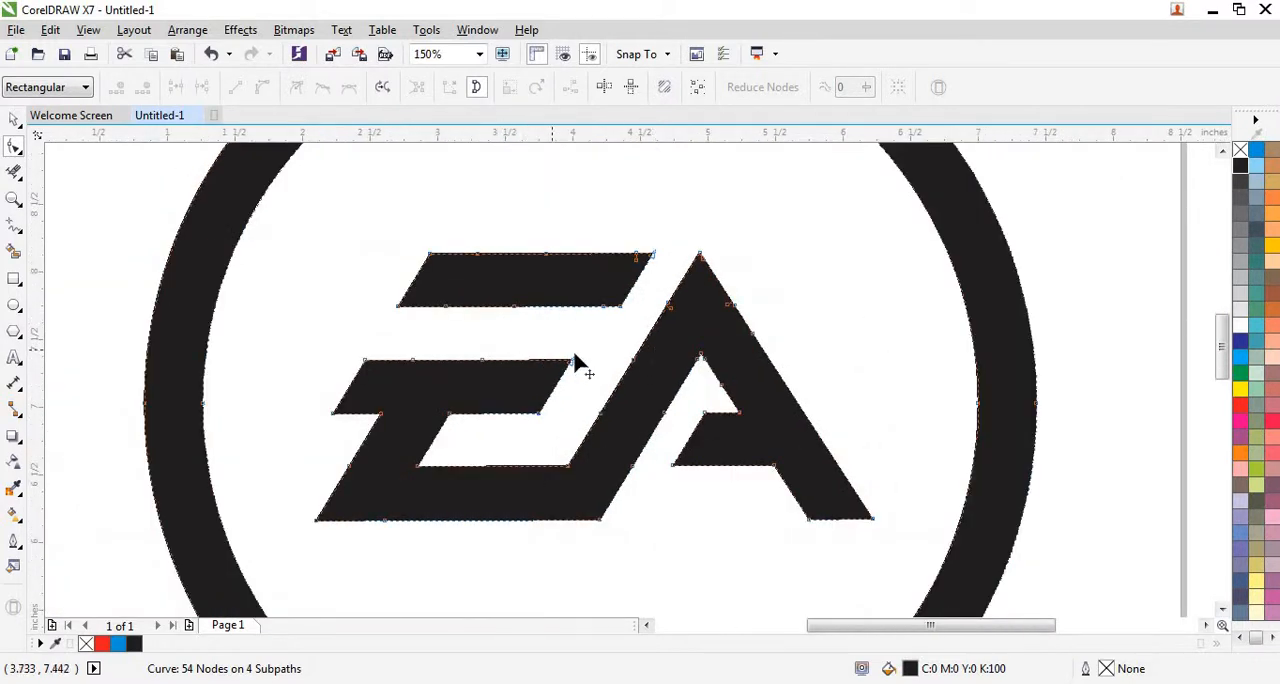
click(13, 120)
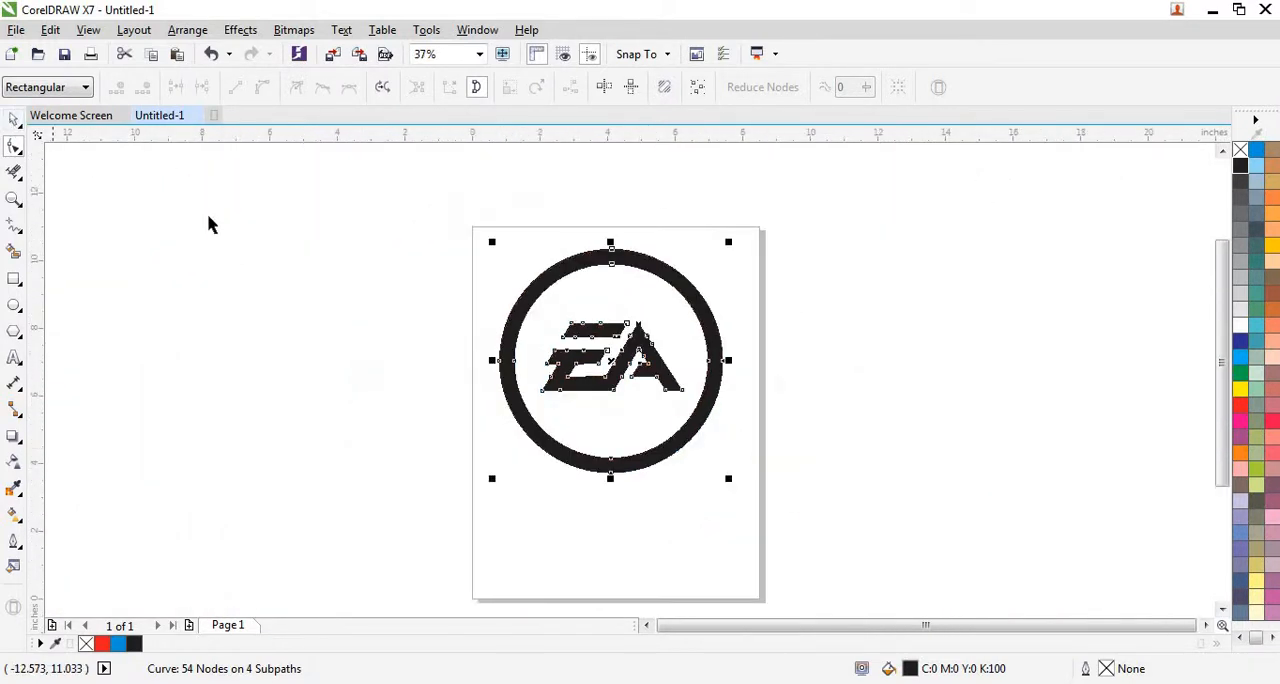
drag(327, 200, 783, 534)
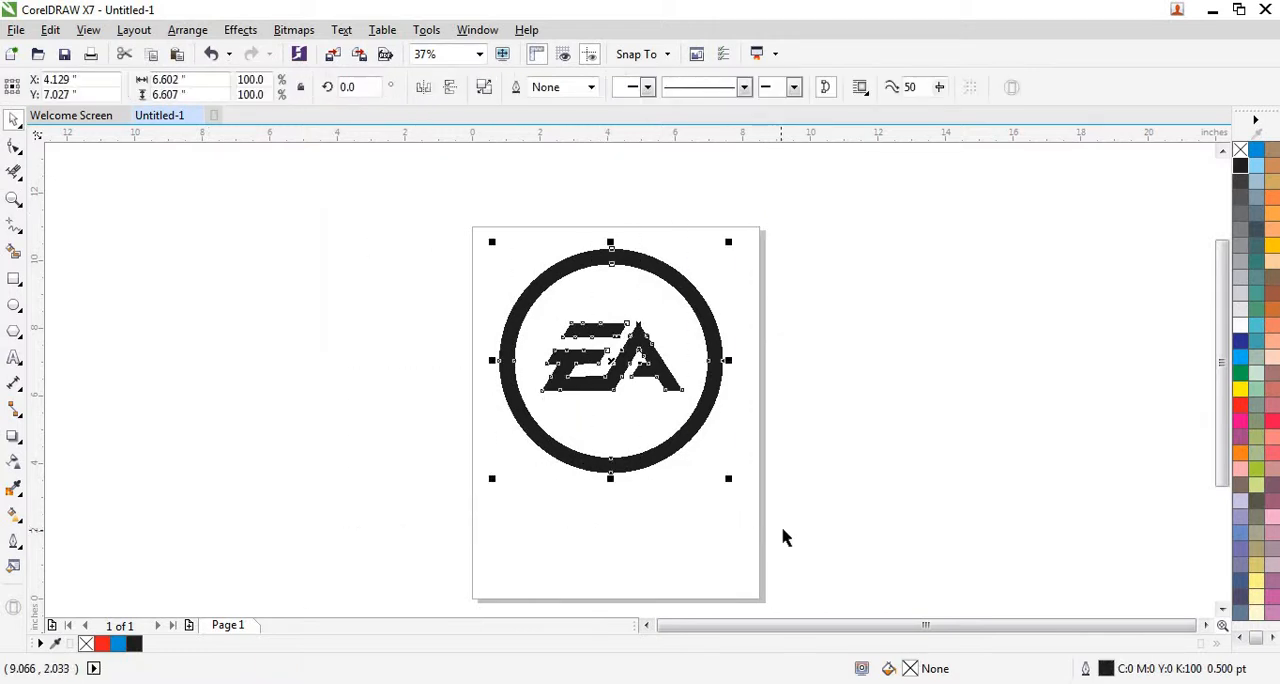
key(shift+F2)
click(904, 387)
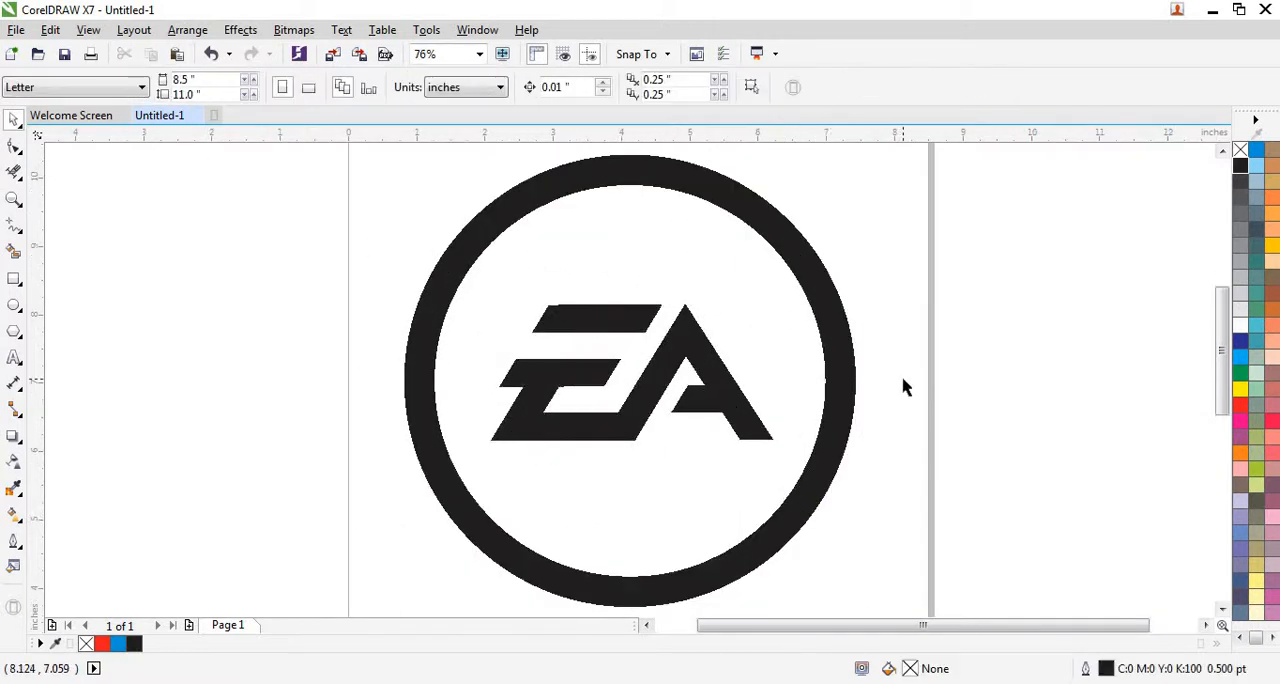